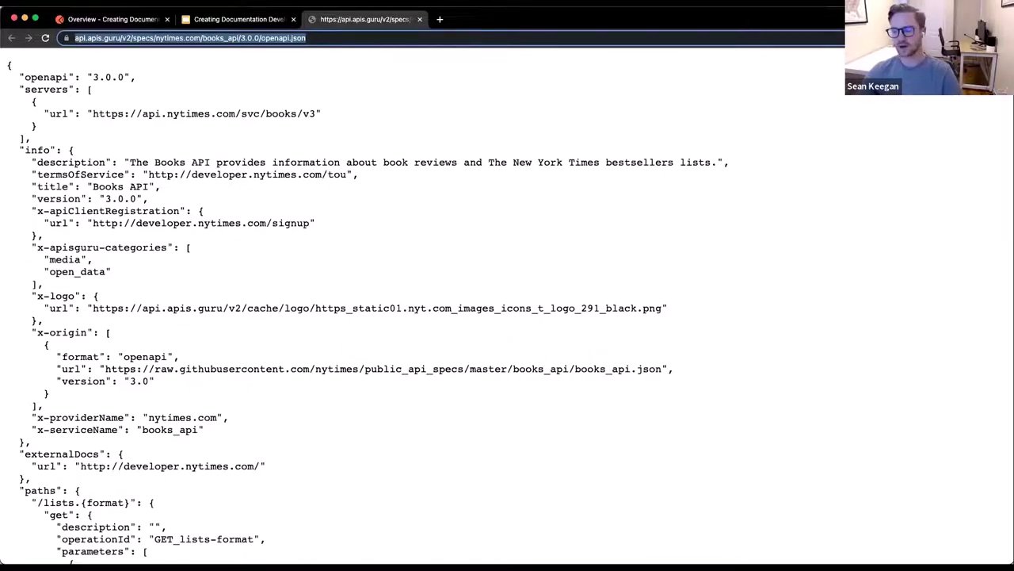
# - Review the New York Times Books API OpenAPI JSON in the browser and select its full text
pyautogui.click(334, 168)
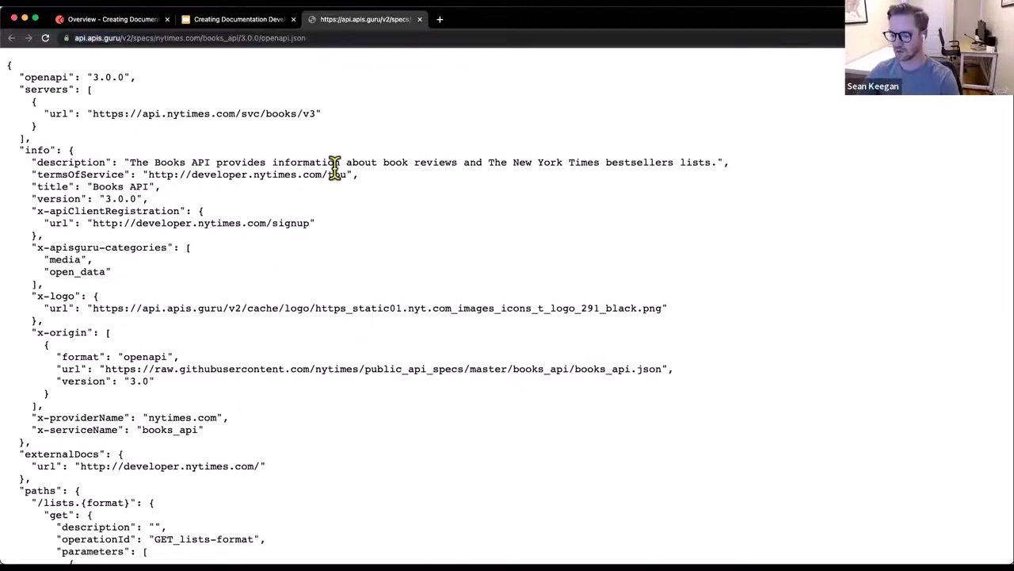
pyautogui.press('super+a')
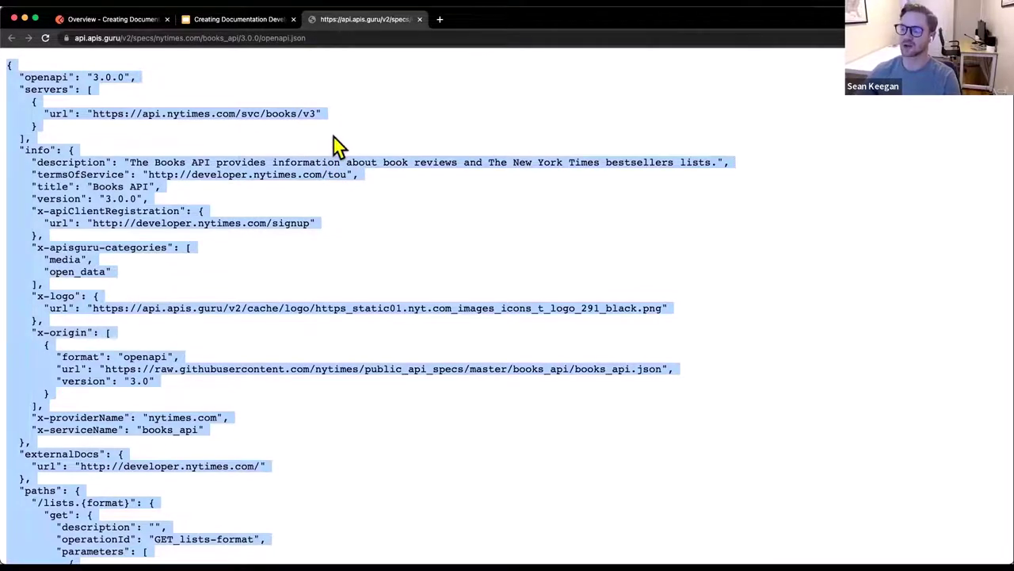
pyautogui.click(115, 20)
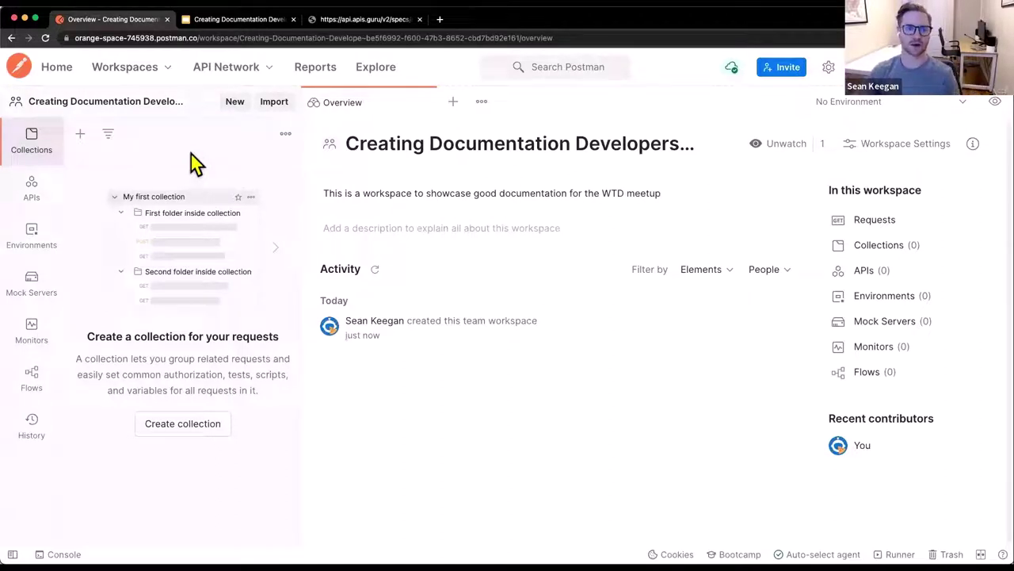
pyautogui.click(363, 20)
pyautogui.click(301, 208)
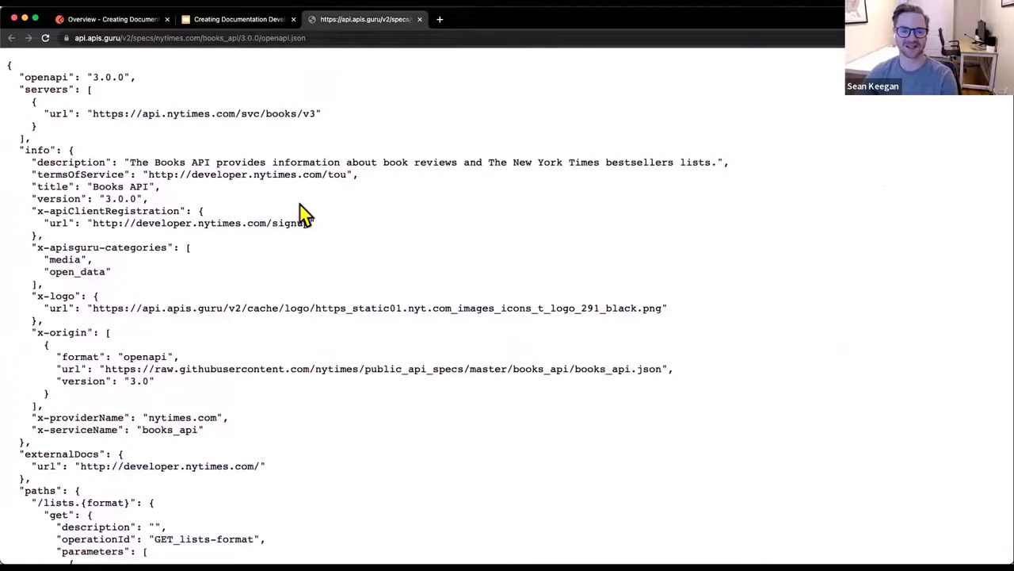
pyautogui.scroll(-1, 302, 262)
pyautogui.scroll(1, 302, 262)
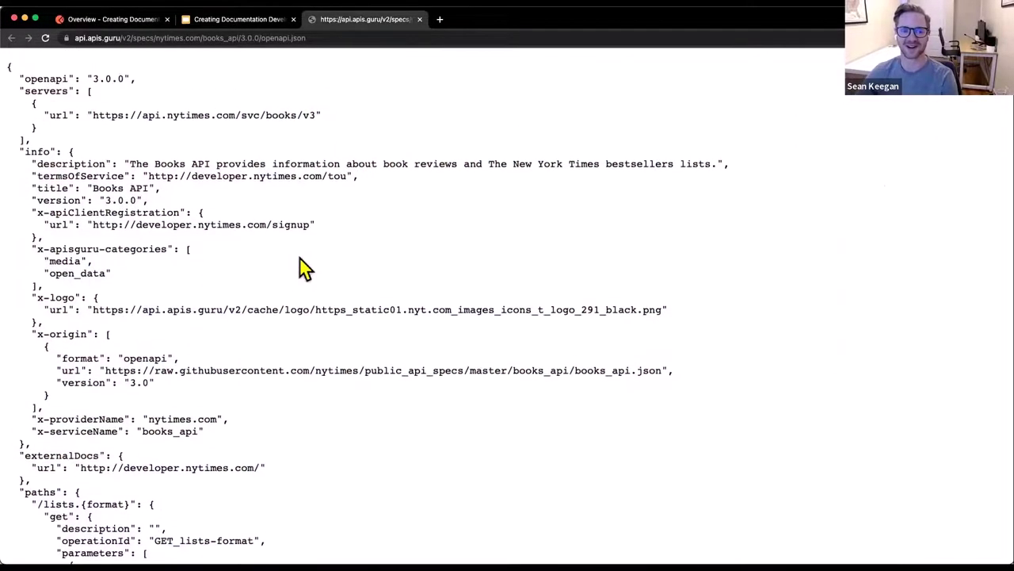
# - Switch to Postman and start an import from a link in the documentation workspace
pyautogui.click(127, 24)
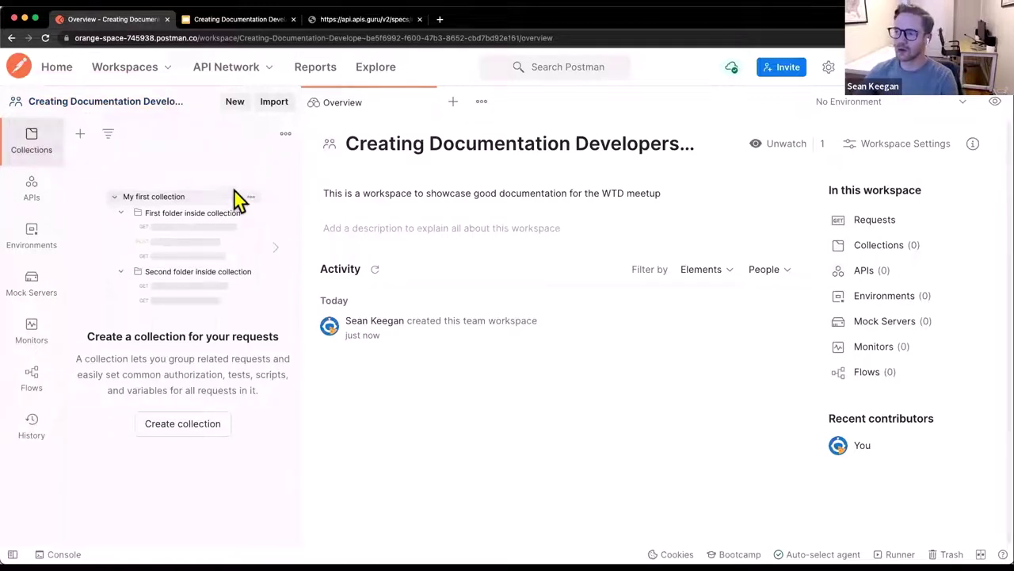
pyautogui.click(276, 107)
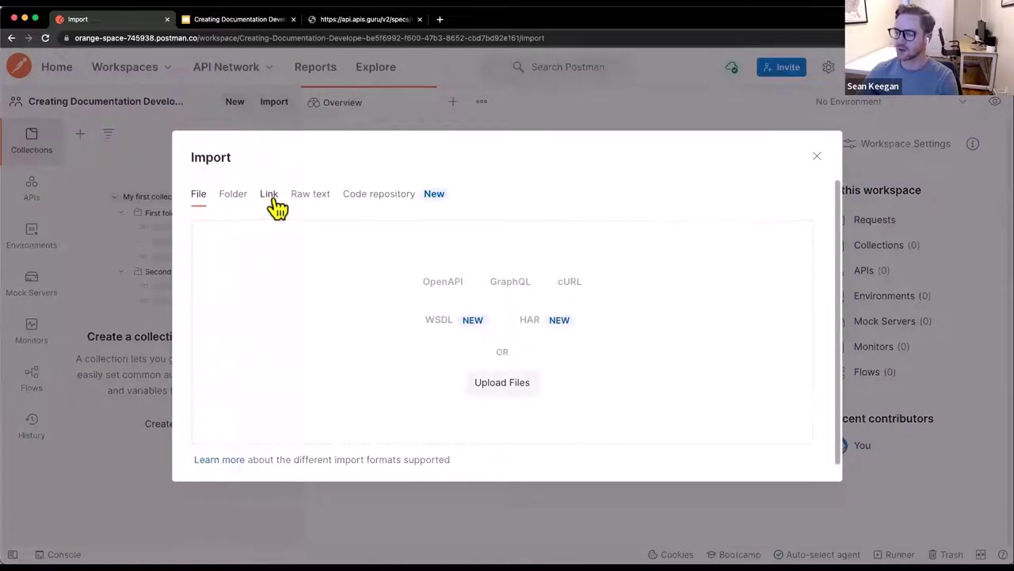
pyautogui.click(270, 198)
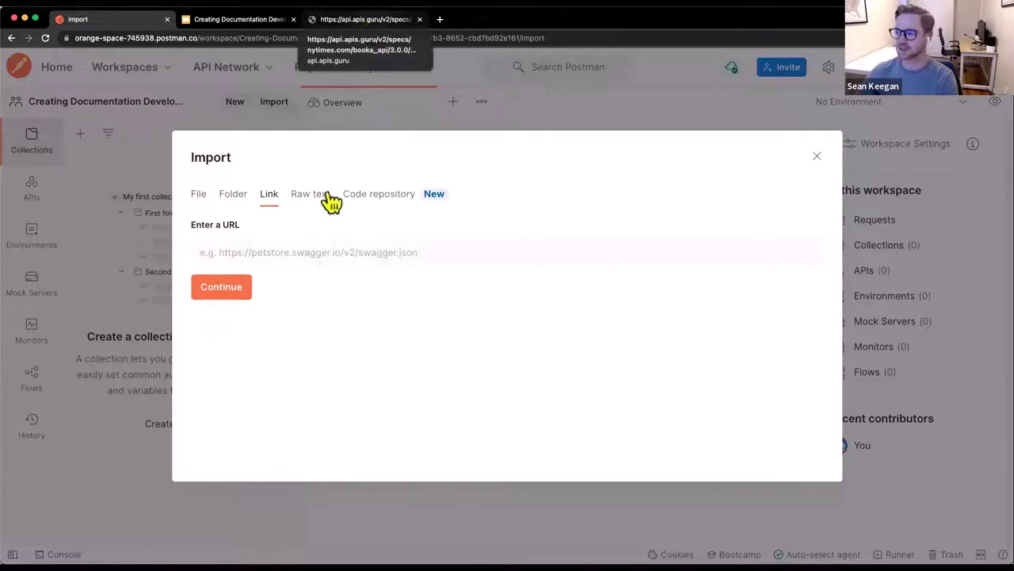
pyautogui.click(275, 248)
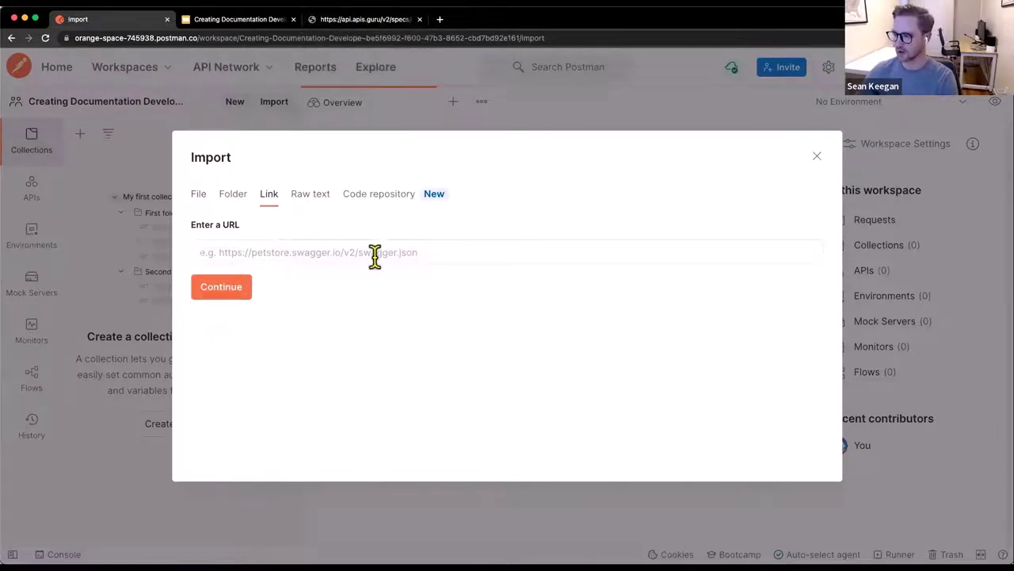
pyautogui.press('super+v')
pyautogui.press('super+z')
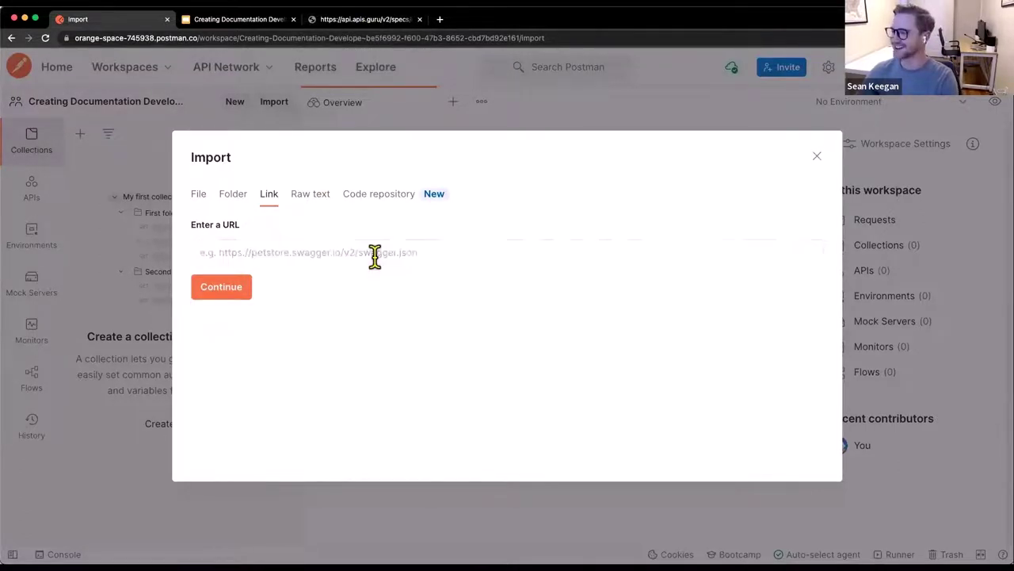
pyautogui.click(348, 22)
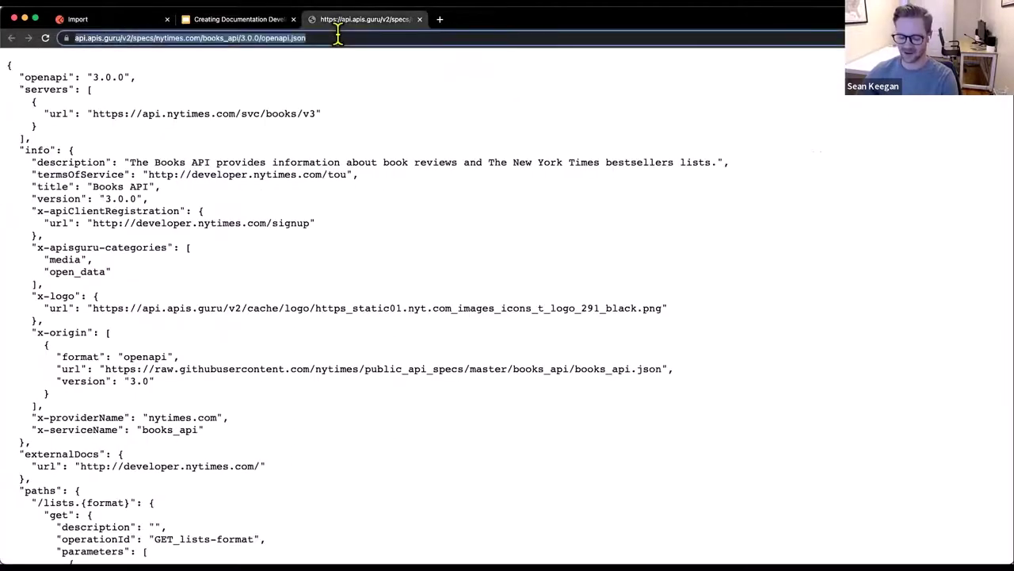
pyautogui.click(118, 23)
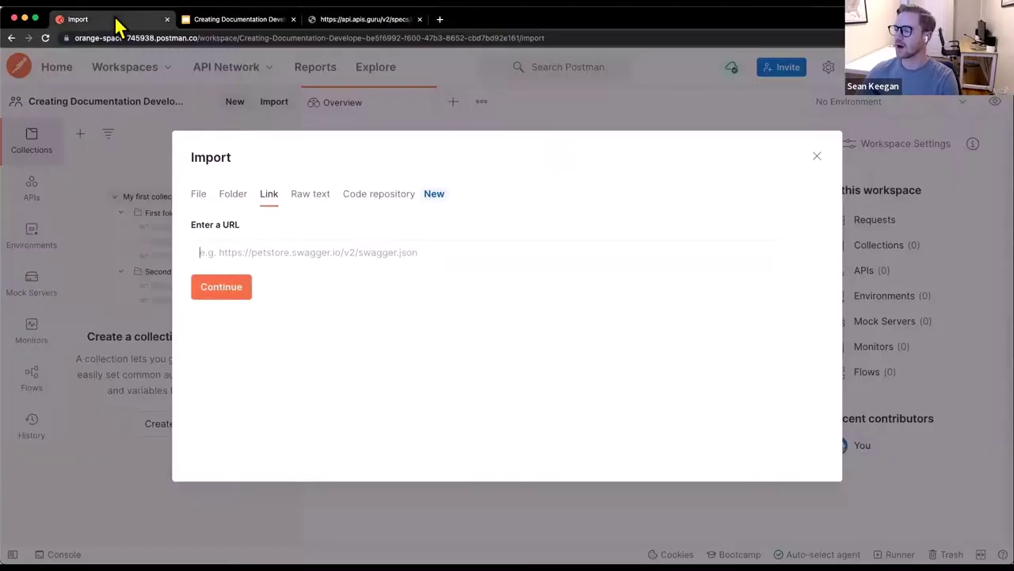
pyautogui.write('https://api.apis.guru/v2/specs/nytimes.com/books_api/3.0.0/openapi.json')
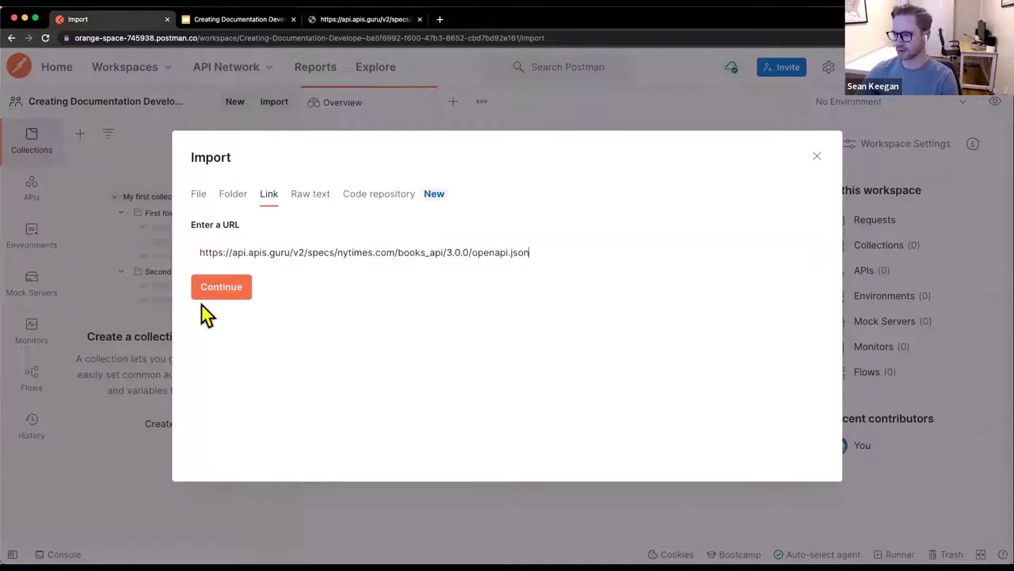
pyautogui.click(224, 293)
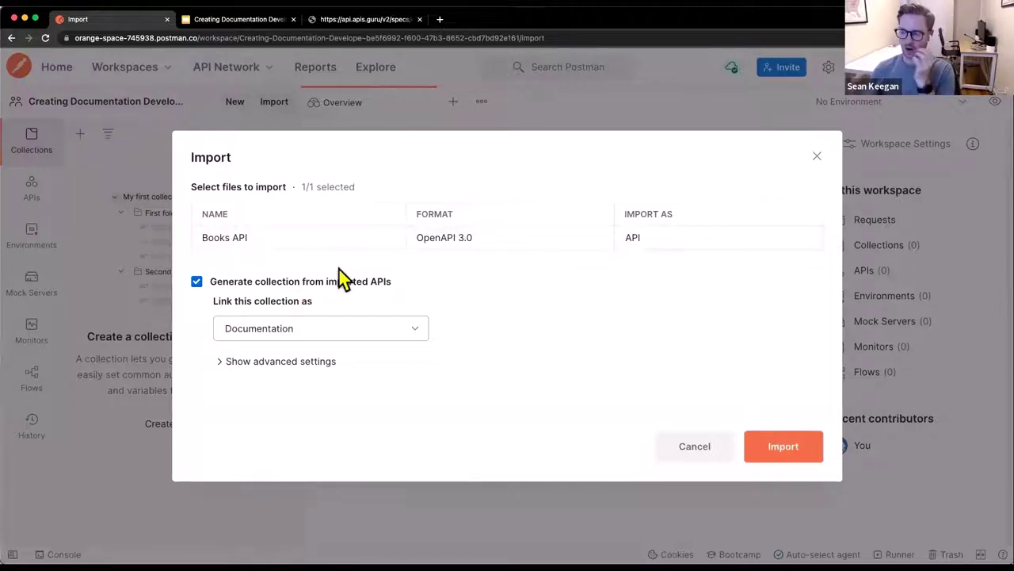
# - Import the Books API without generating a collection and without publishing it to the Private API Network
pyautogui.click(196, 282)
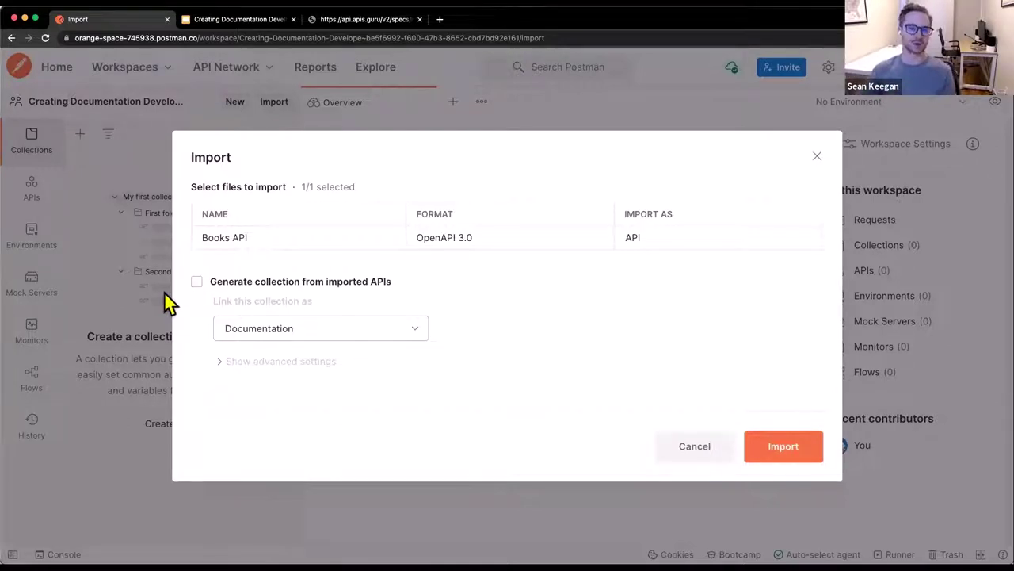
pyautogui.click(781, 459)
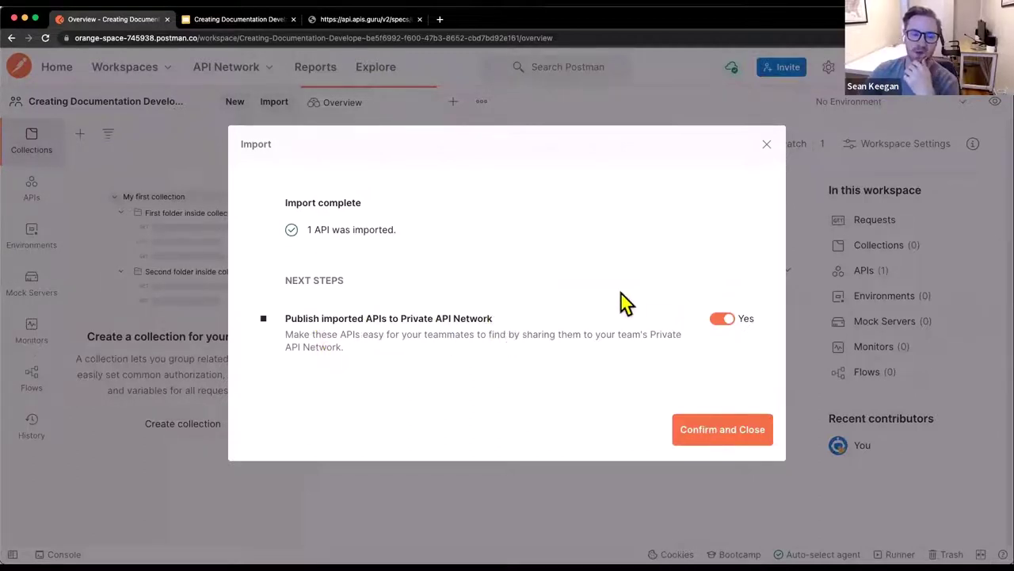
pyautogui.click(724, 319)
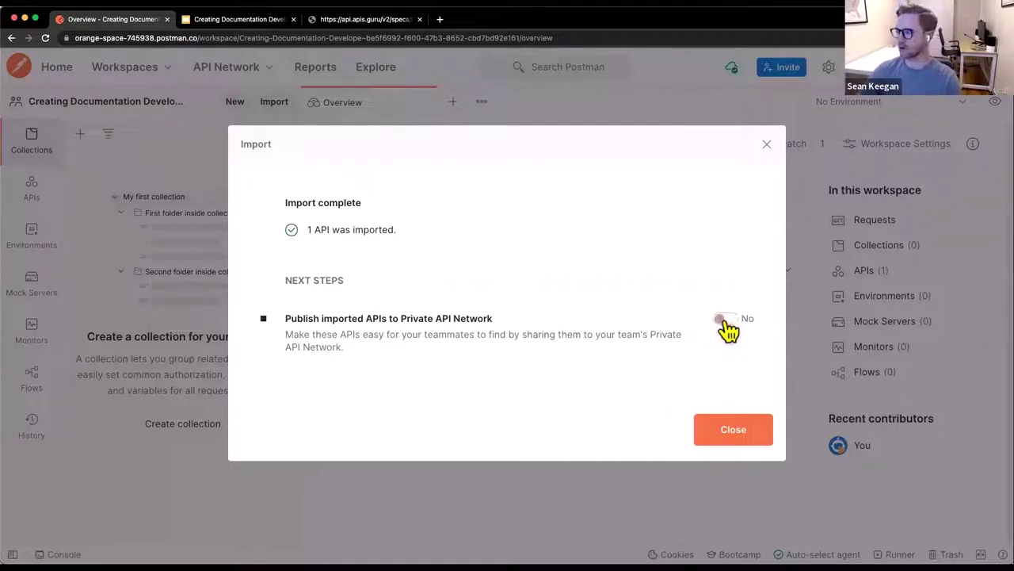
pyautogui.click(745, 446)
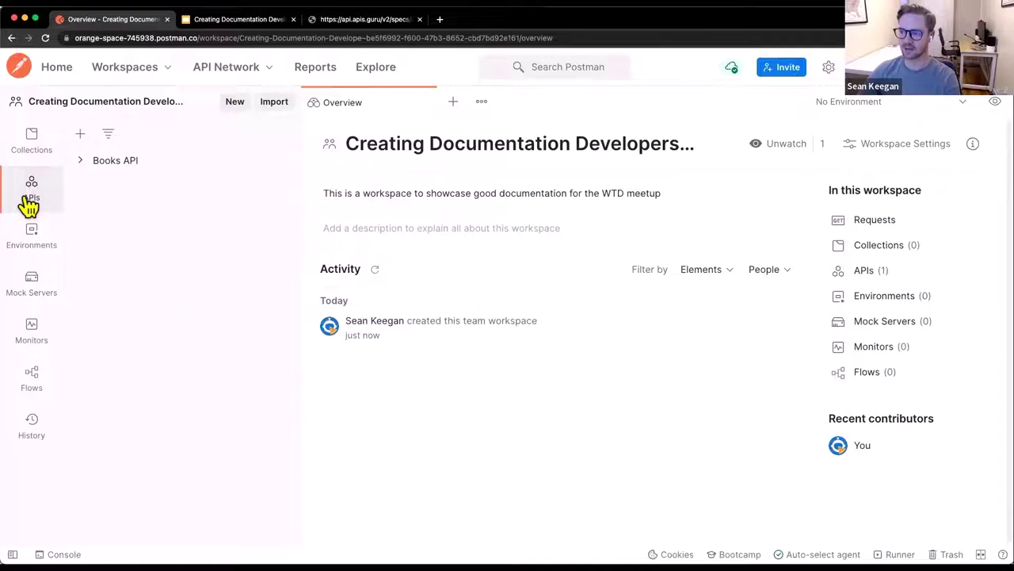
# - Open the definition of the Books API's draft version
pyautogui.click(116, 172)
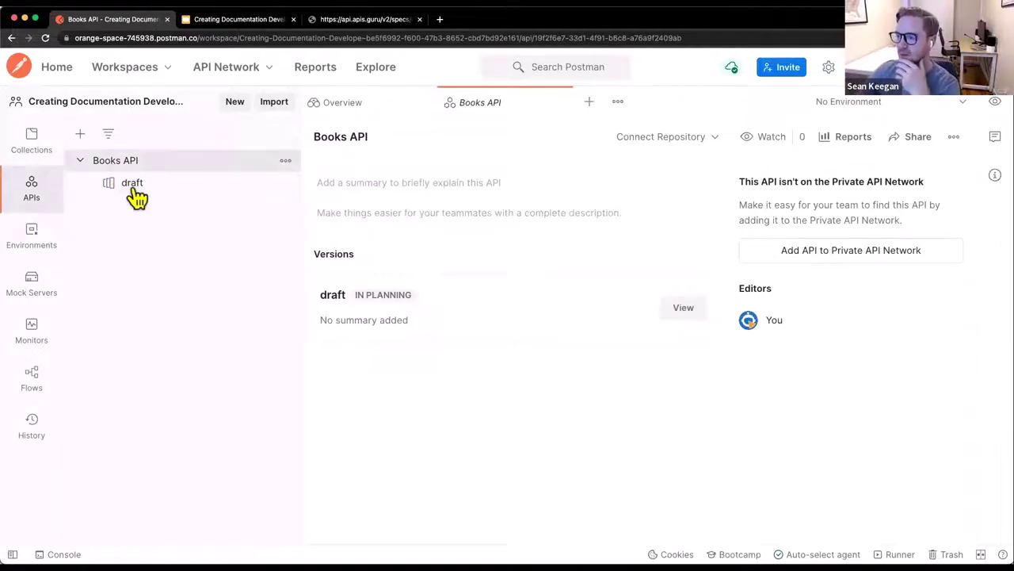
pyautogui.click(130, 188)
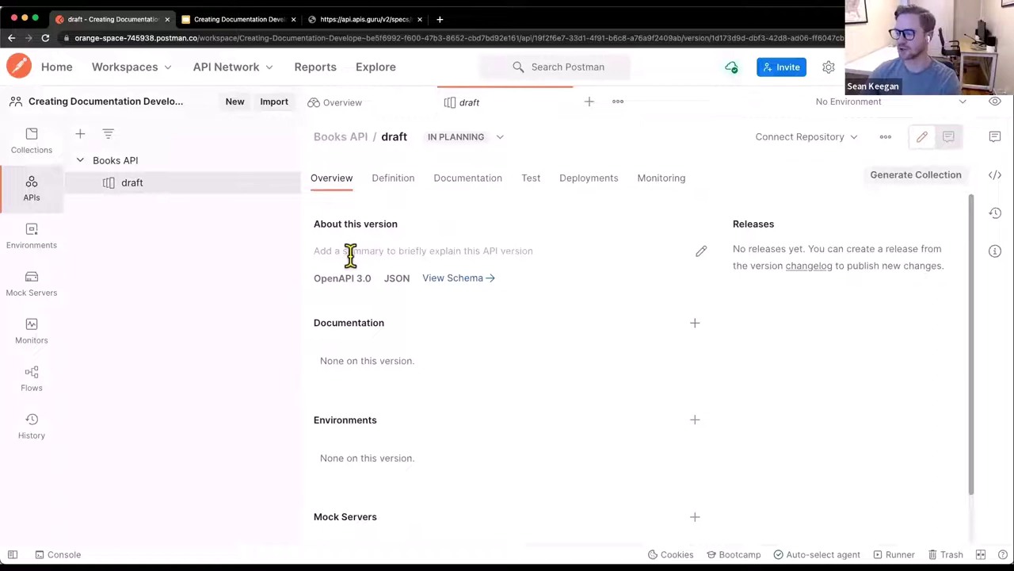
pyautogui.click(396, 191)
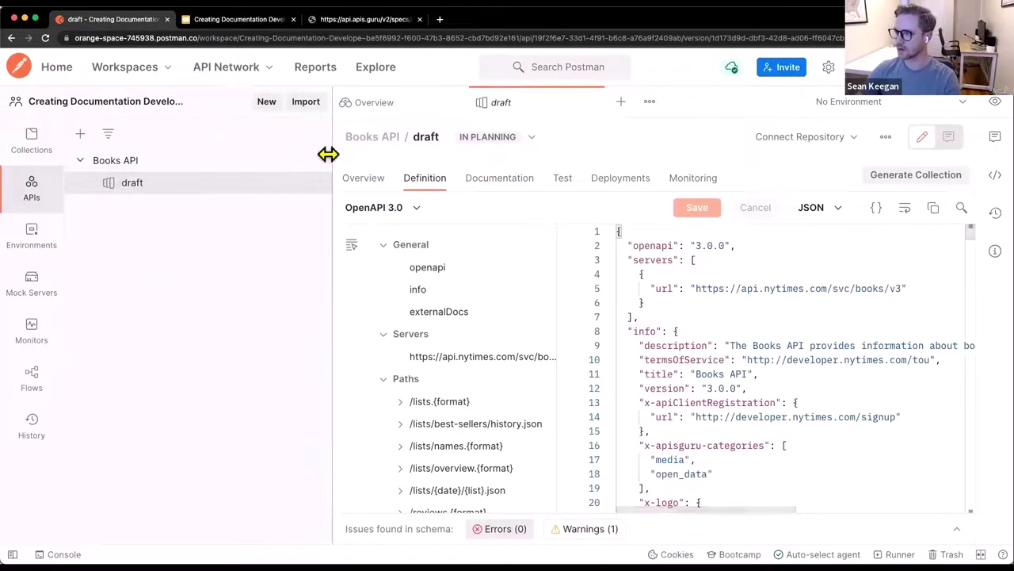
pyautogui.click(317, 183)
pyautogui.press('Escape')
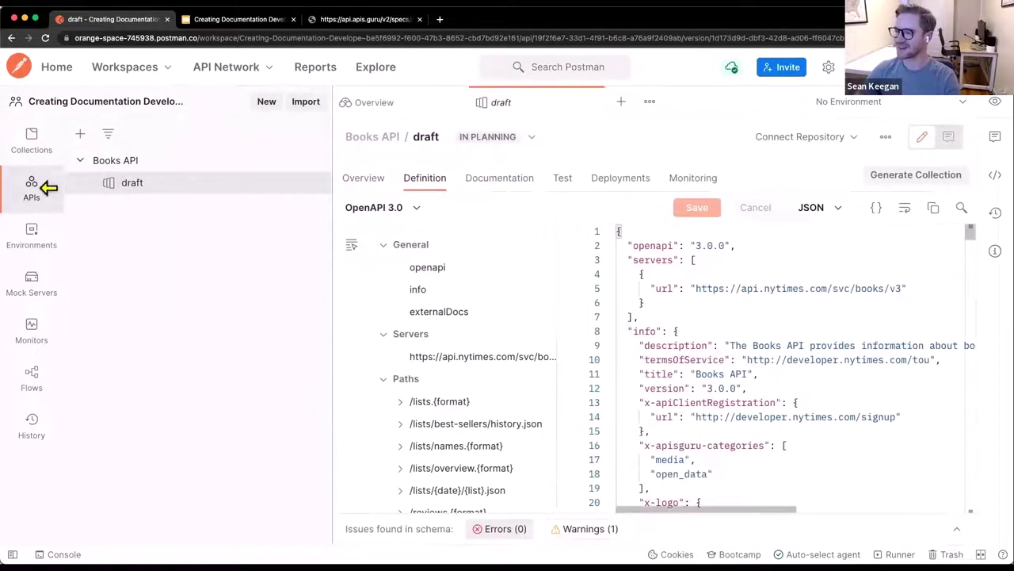
pyautogui.moveTo(333, 233); pyautogui.dragTo(176, 245)
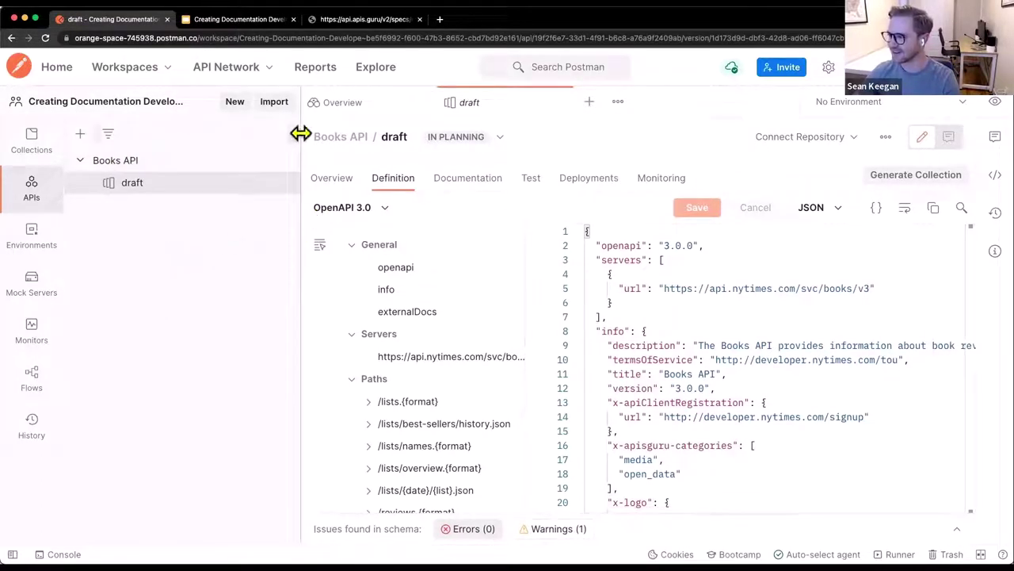
pyautogui.moveTo(297, 181); pyautogui.dragTo(332, 181)
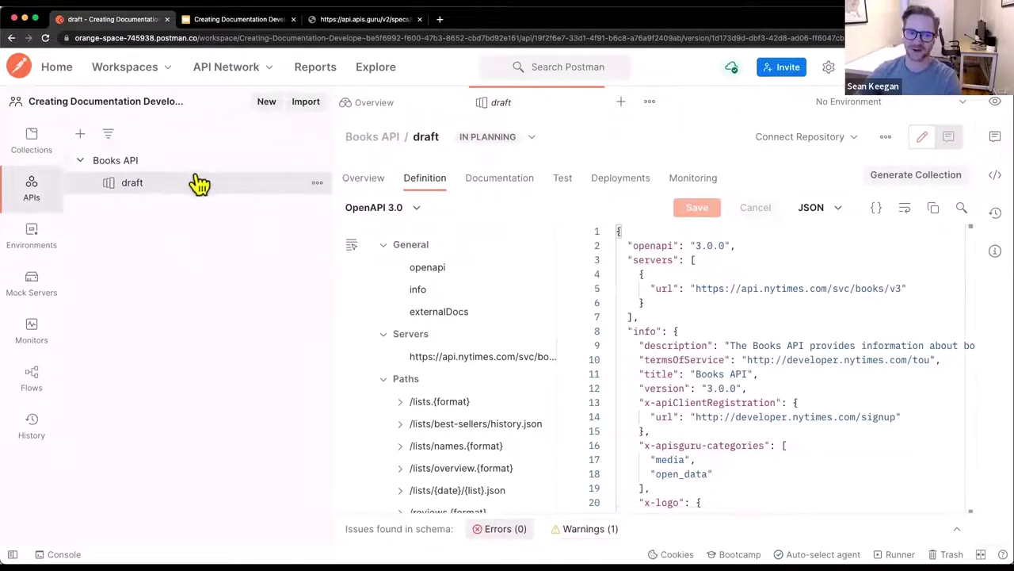
pyautogui.moveTo(330, 177); pyautogui.dragTo(245, 183)
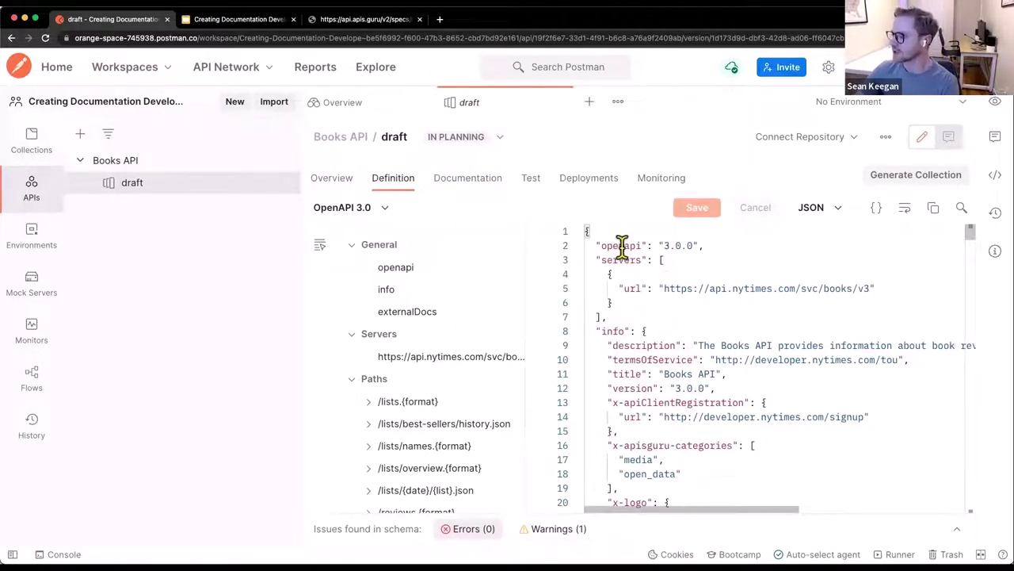
# - Compare the definition with the source JSON, and make room for the code by zooming out and narrowing the outline and sidebar
pyautogui.click(374, 22)
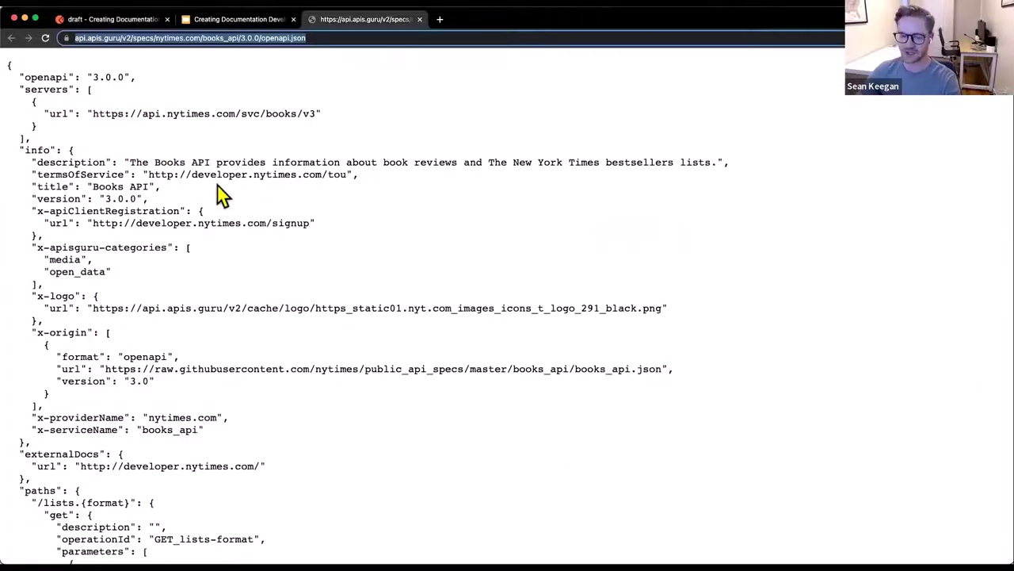
pyautogui.click(111, 21)
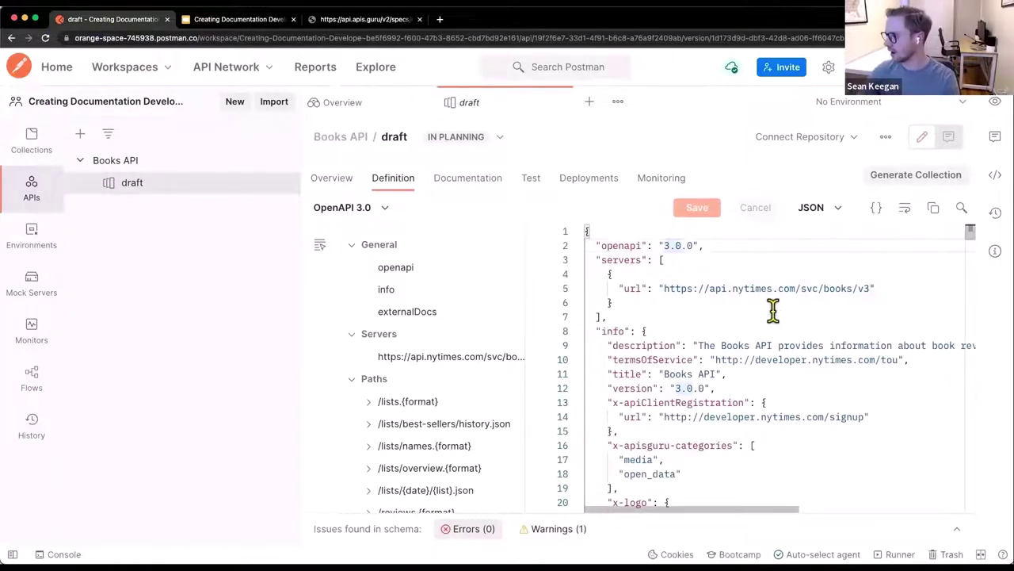
pyautogui.hscroll(3, 769, 324)
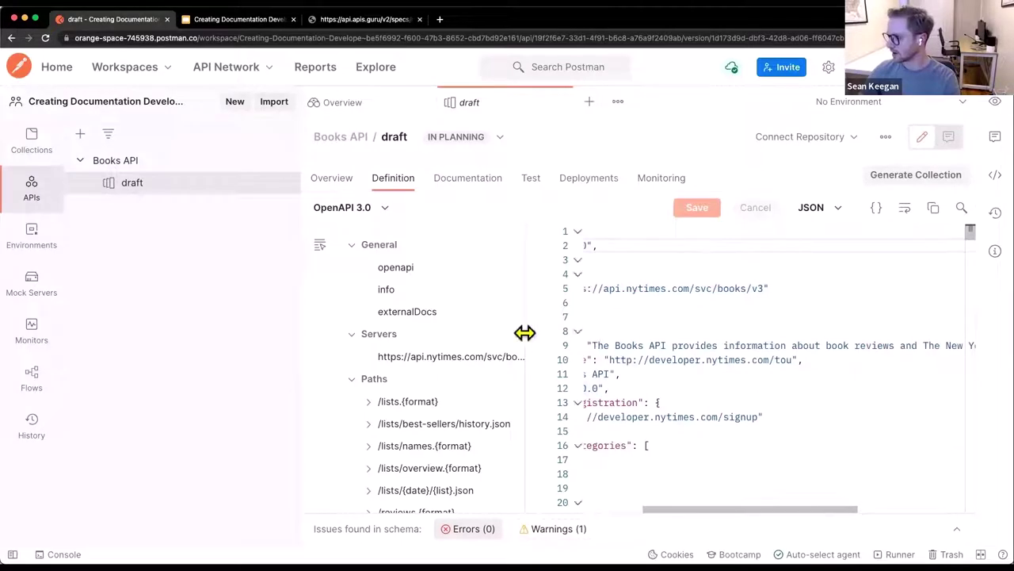
pyautogui.moveTo(523, 333); pyautogui.dragTo(489, 333)
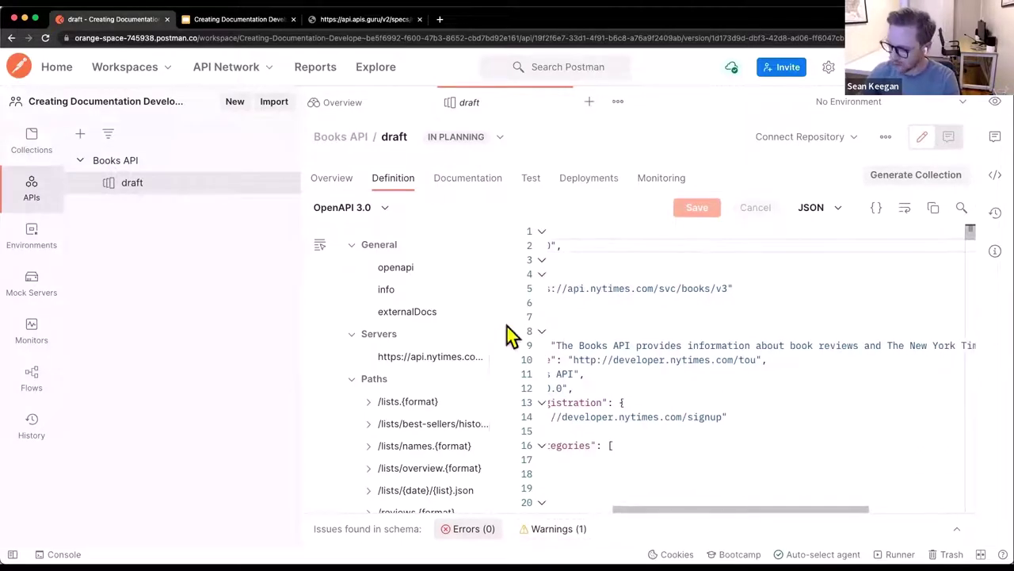
pyautogui.press('super+minus')
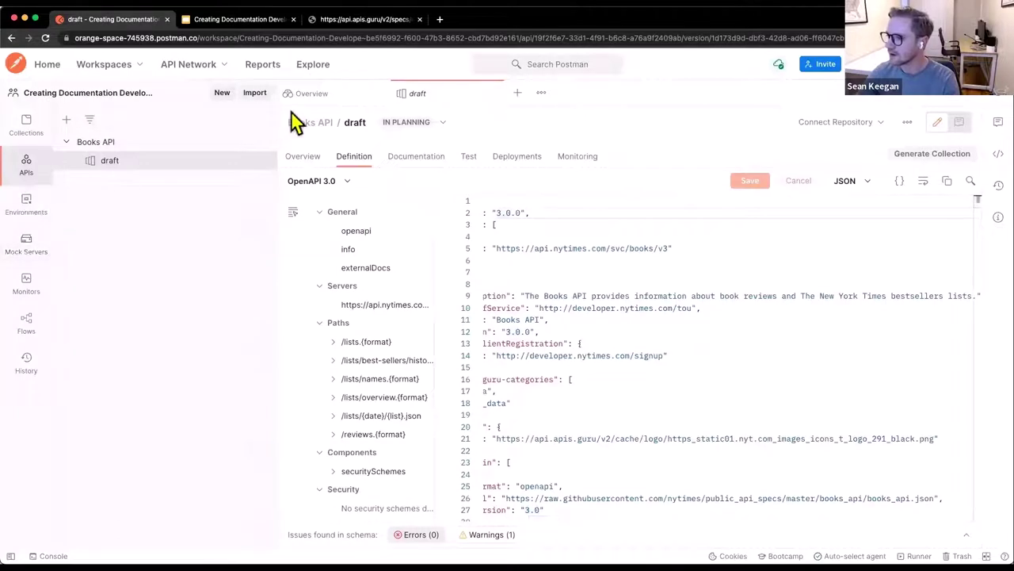
pyautogui.moveTo(274, 106); pyautogui.dragTo(249, 113)
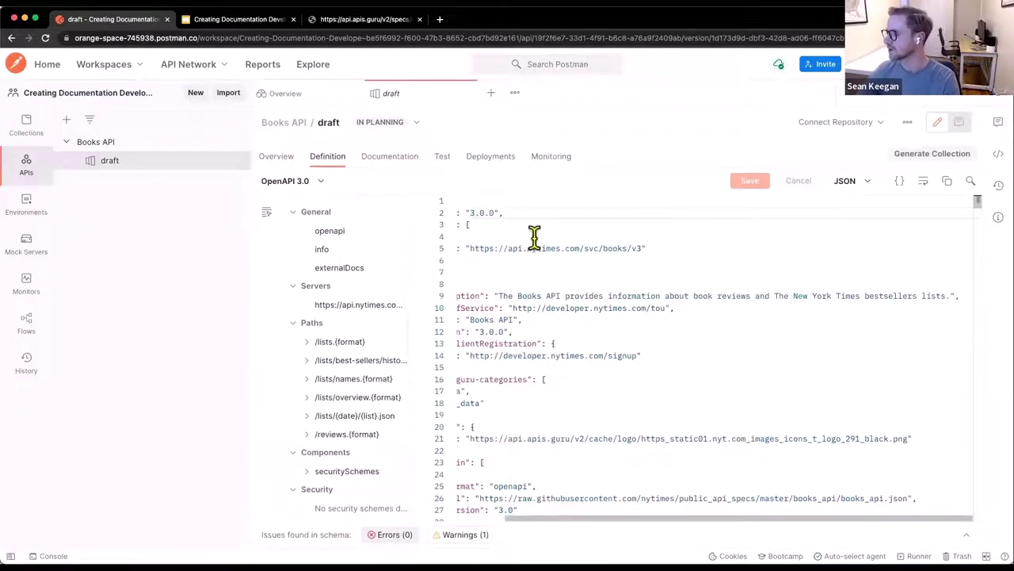
pyautogui.hscroll(-2, 532, 271)
pyautogui.hscroll(-5, 528, 272)
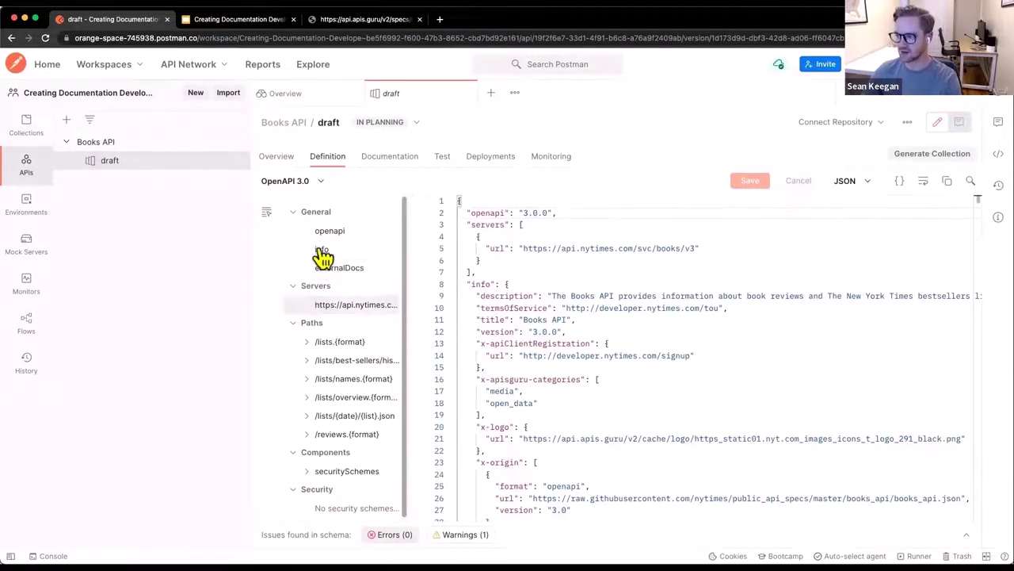
# - Look through the Books API definition's JSON from the info section to the paths section
pyautogui.scroll(-1, 341, 324)
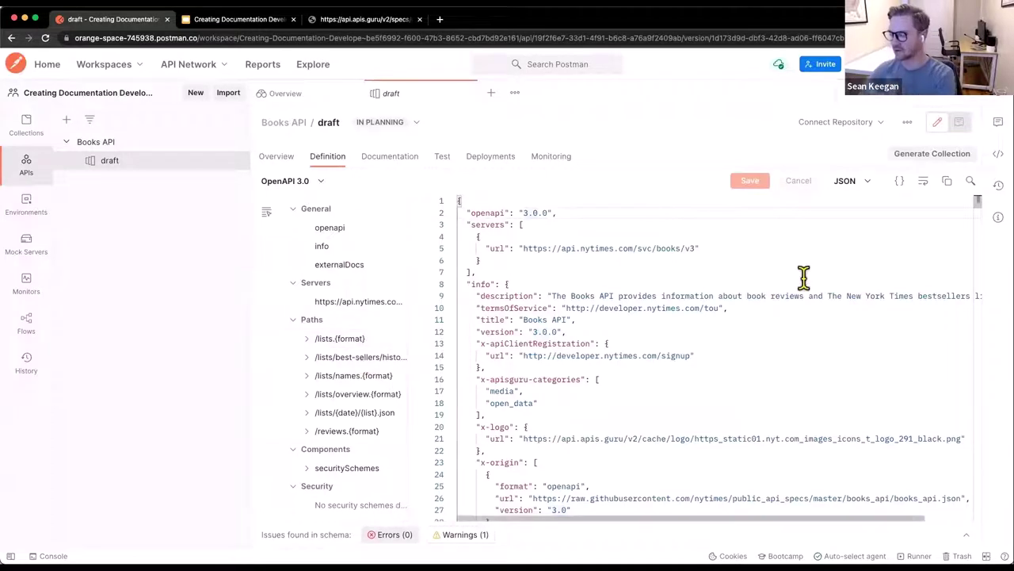
pyautogui.scroll(-5, 629, 317)
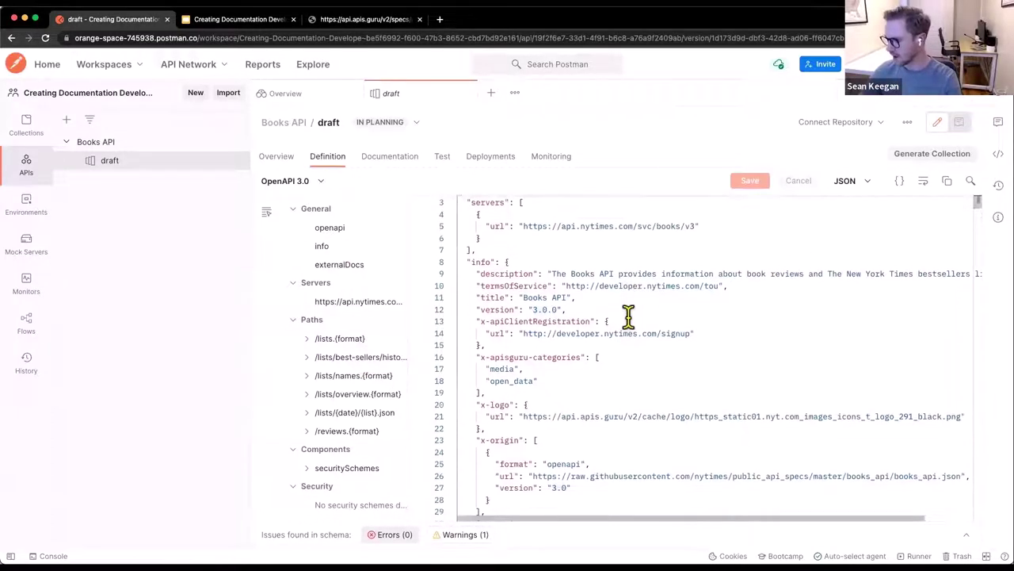
pyautogui.scroll(-5, 610, 321)
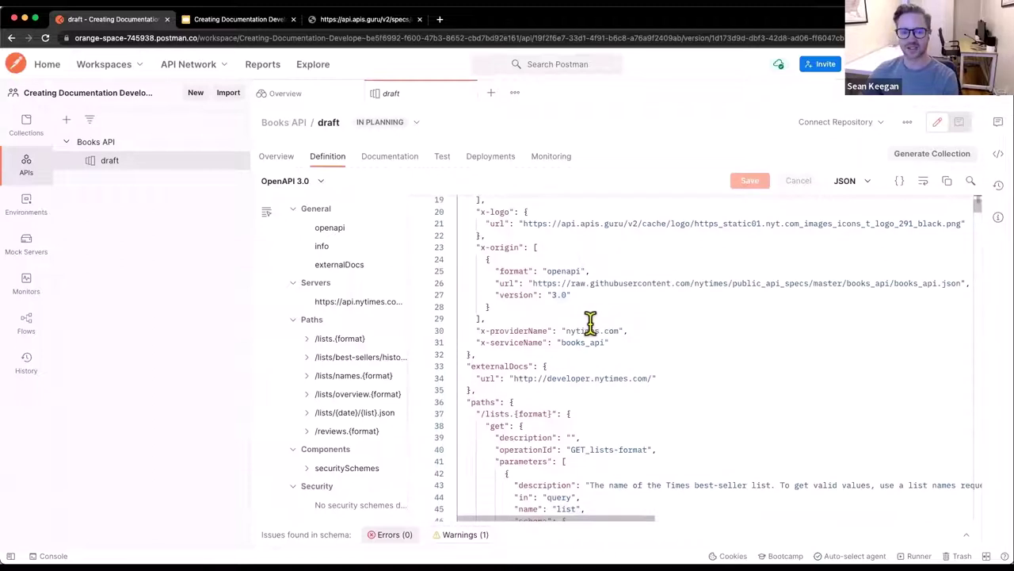
# - Examine the external docs URL and the start of the /lists.{format} GET operation, including its operation ID, in the definition
pyautogui.scroll(-1, 590, 322)
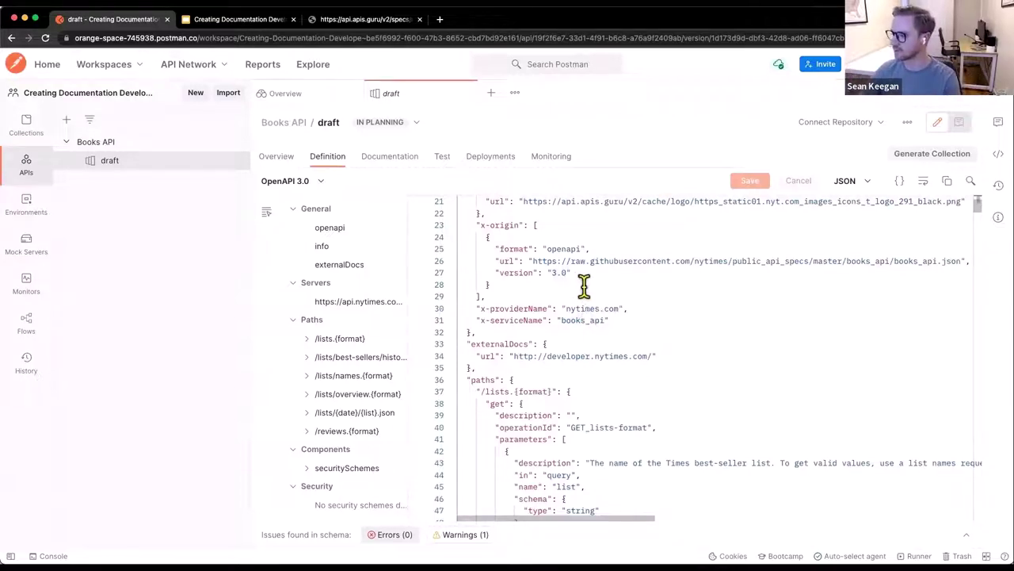
pyautogui.scroll(-3, 585, 283)
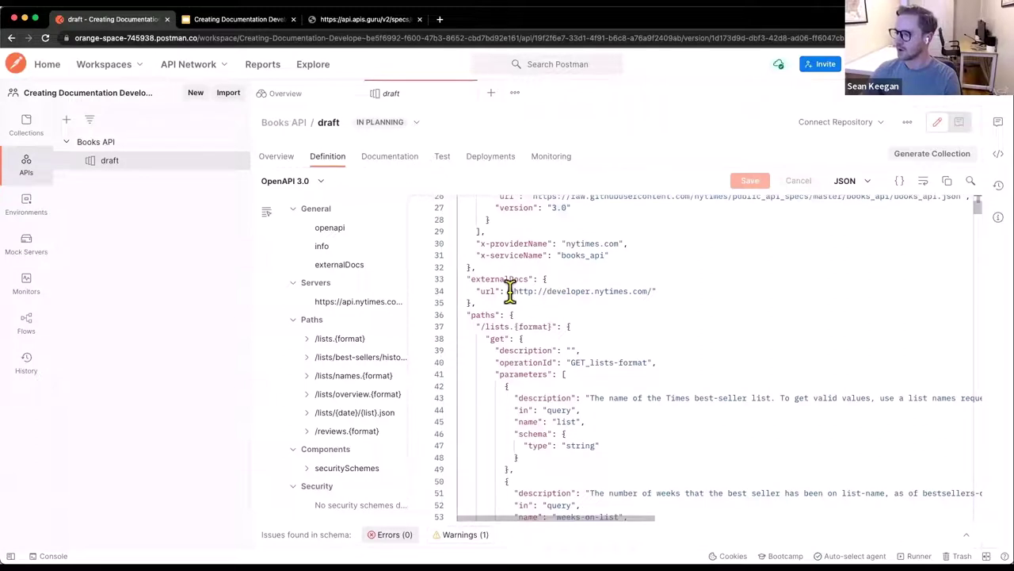
pyautogui.moveTo(514, 291); pyautogui.dragTo(636, 288)
pyautogui.click(674, 310)
pyautogui.scroll(-1, 648, 309)
pyautogui.scroll(-2, 510, 306)
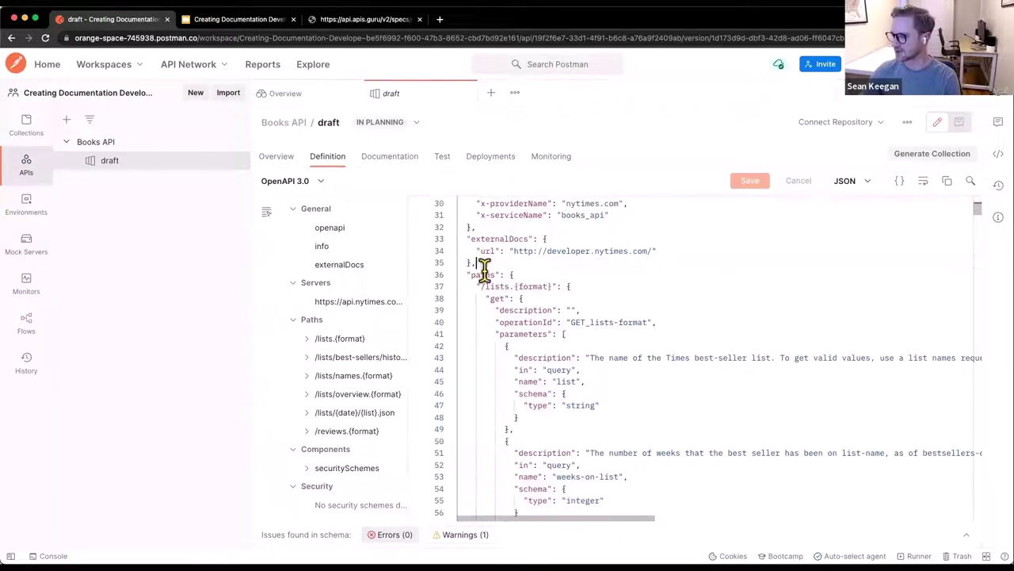
pyautogui.click(495, 297)
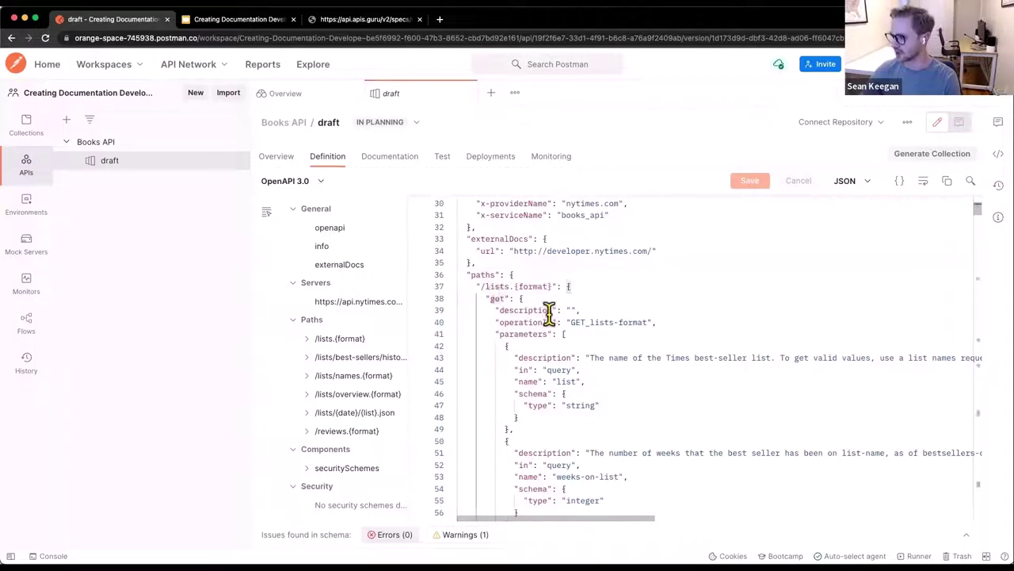
pyautogui.moveTo(571, 322); pyautogui.dragTo(642, 322)
pyautogui.click(658, 328)
# - Look through the /lists.{format} query parameters and the example of its 200 response, and return to the start of the definition
pyautogui.scroll(-4, 658, 325)
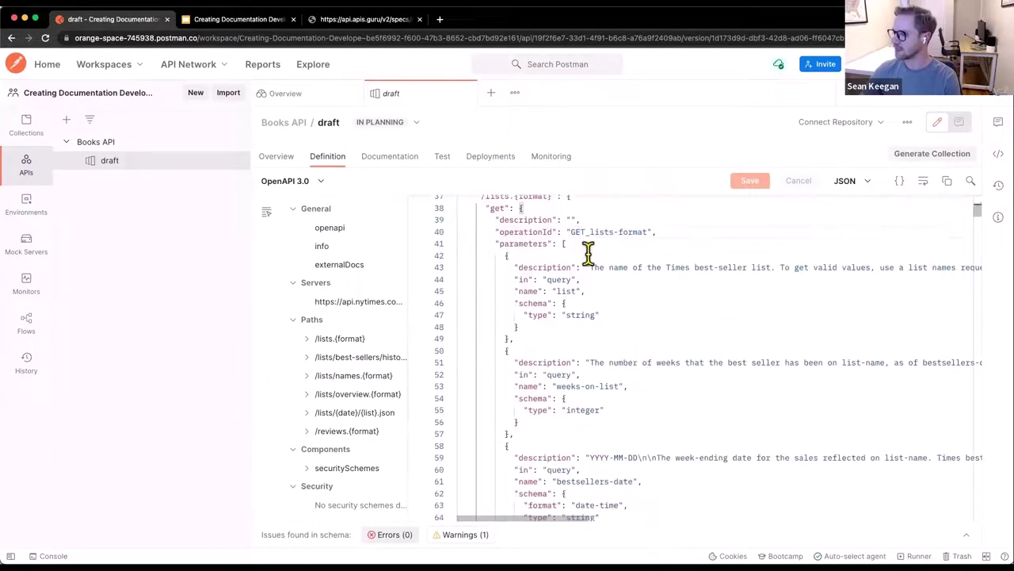
pyautogui.scroll(-10, 623, 319)
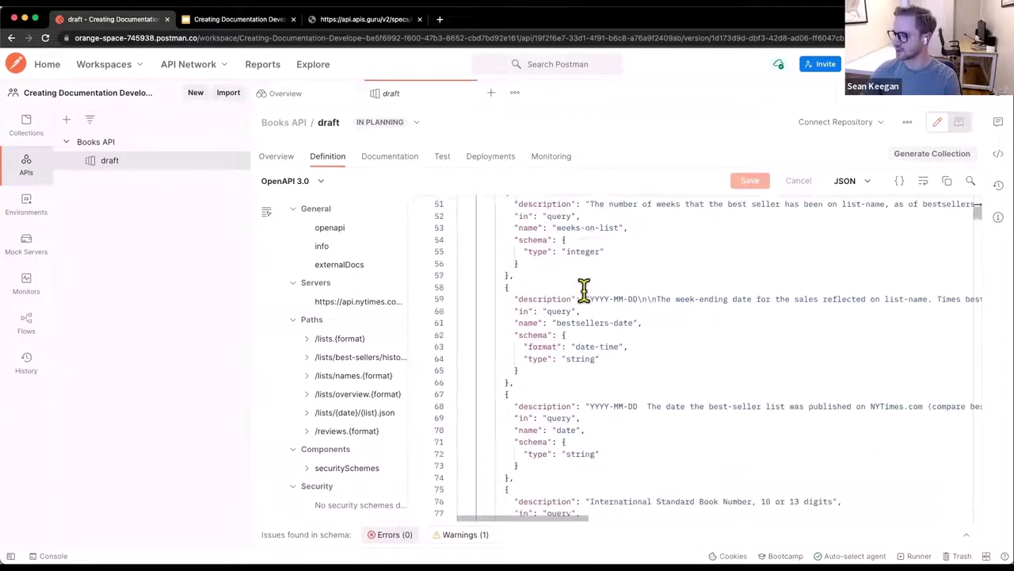
pyautogui.scroll(-15, 585, 294)
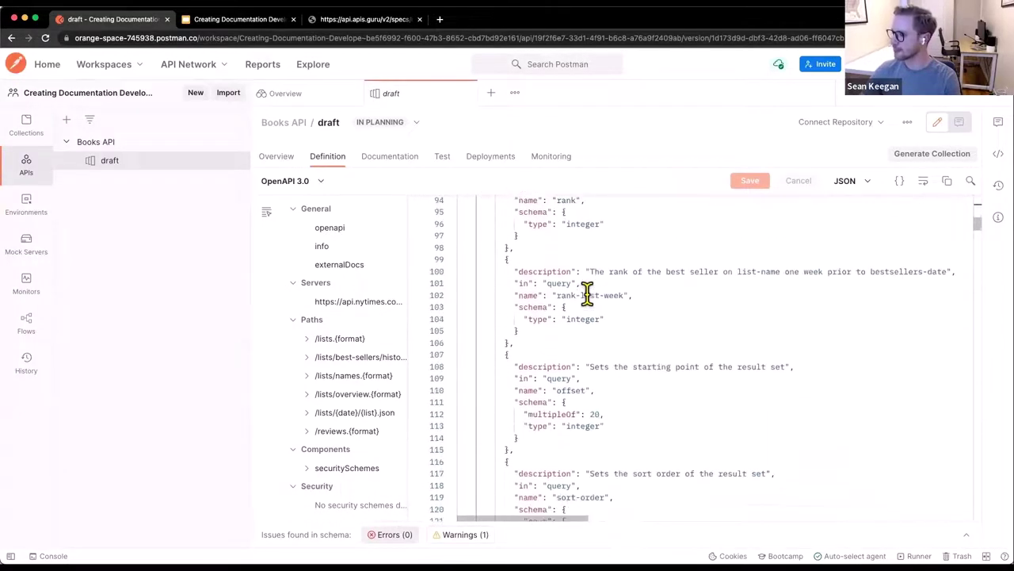
pyautogui.scroll(-4, 587, 293)
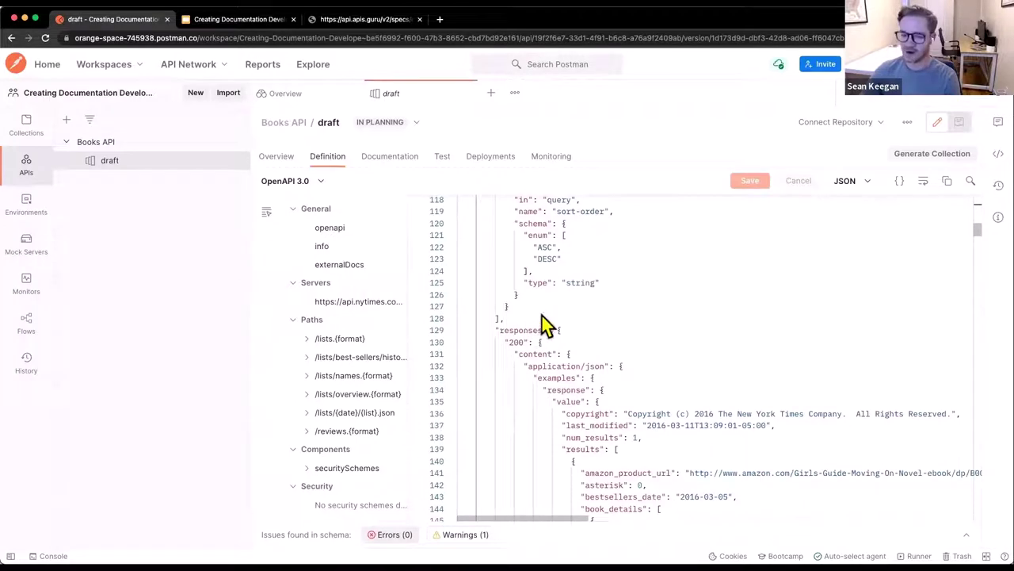
pyautogui.click(523, 341)
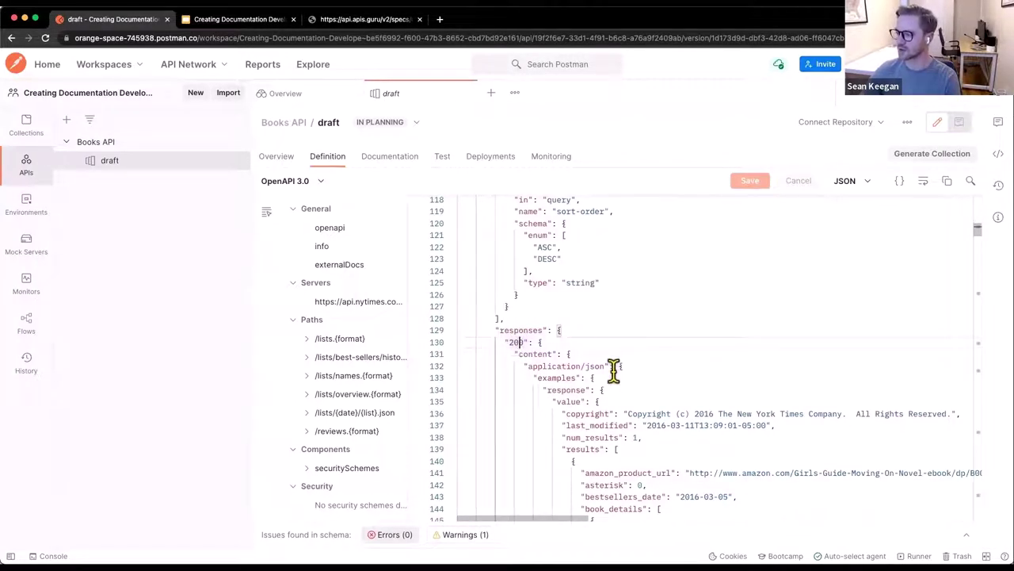
pyautogui.scroll(-2, 607, 370)
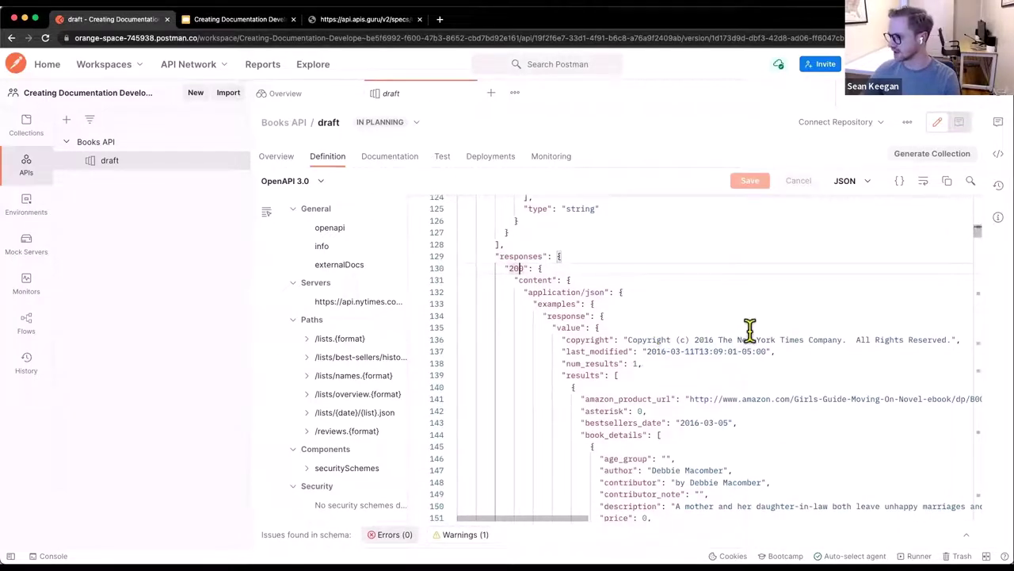
pyautogui.scroll(-1, 761, 327)
pyautogui.scroll(-1, 770, 328)
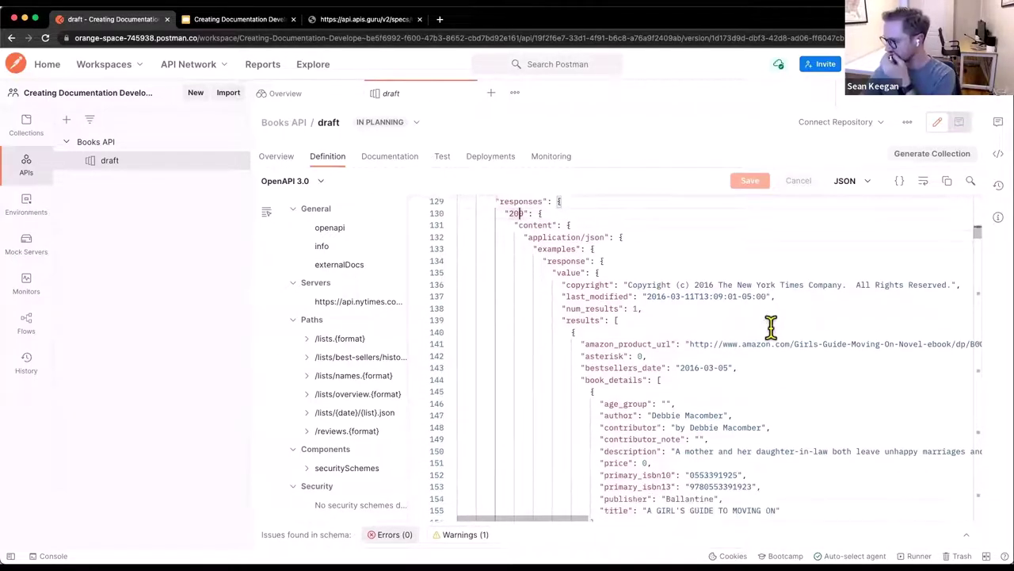
pyautogui.scroll(-1, 739, 408)
pyautogui.scroll(2, 746, 358)
pyautogui.scroll(10, 746, 357)
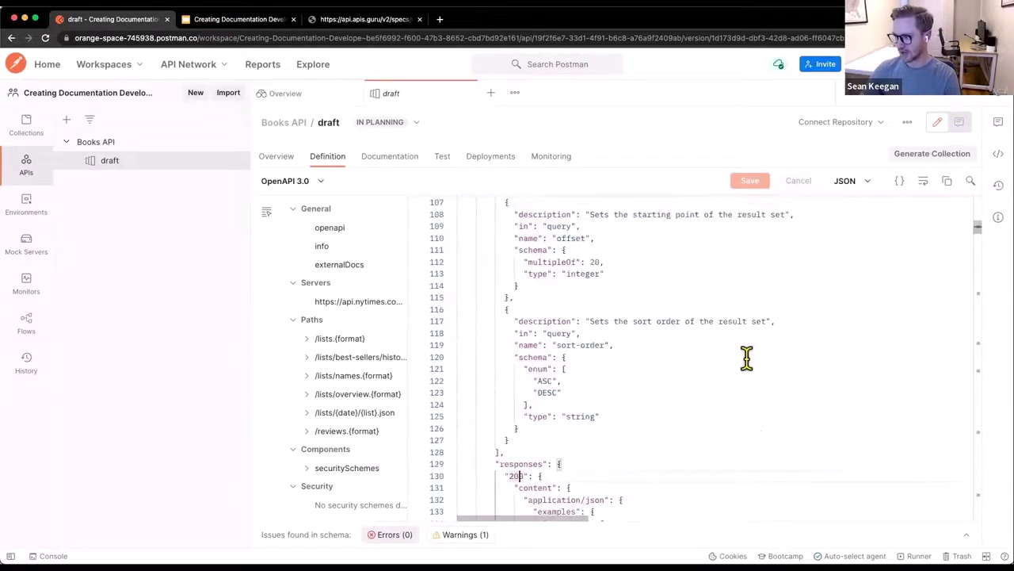
pyautogui.scroll(20, 692, 360)
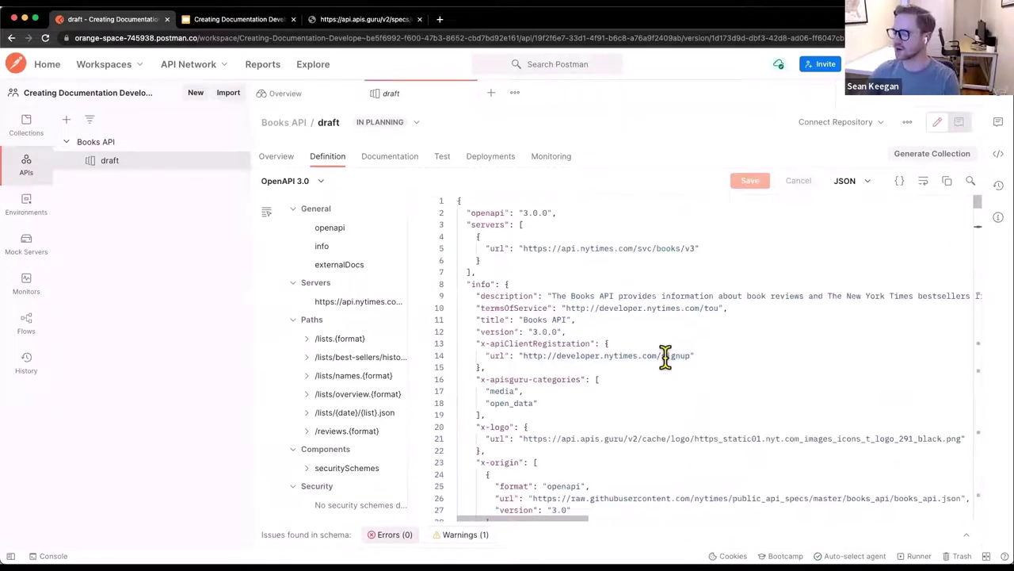
# - Open the draft's schema documentation and look over its description, server URL and the Best Seller List endpoint
pyautogui.click(394, 170)
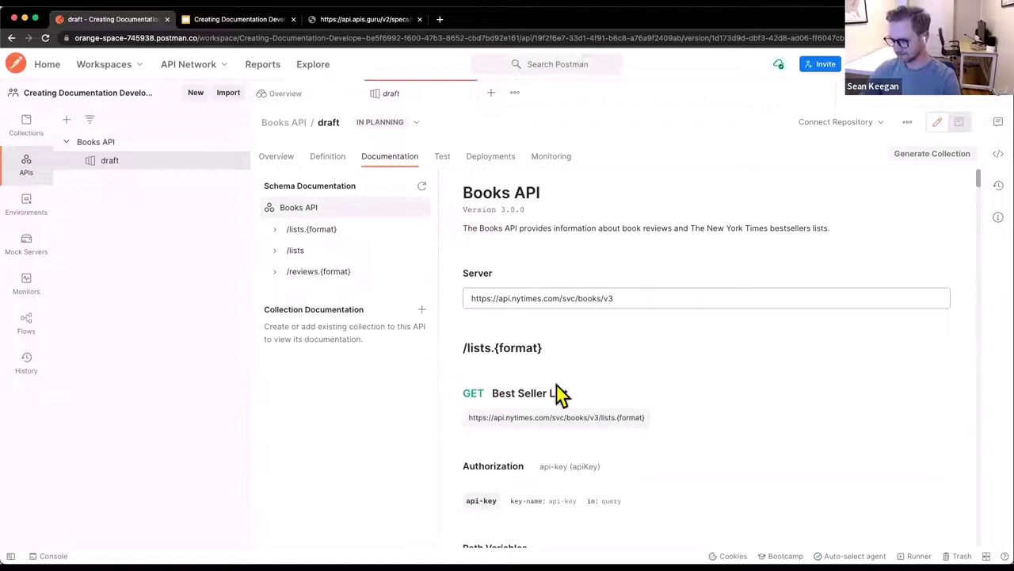
pyautogui.scroll(-1, 661, 265)
pyautogui.scroll(1, 661, 265)
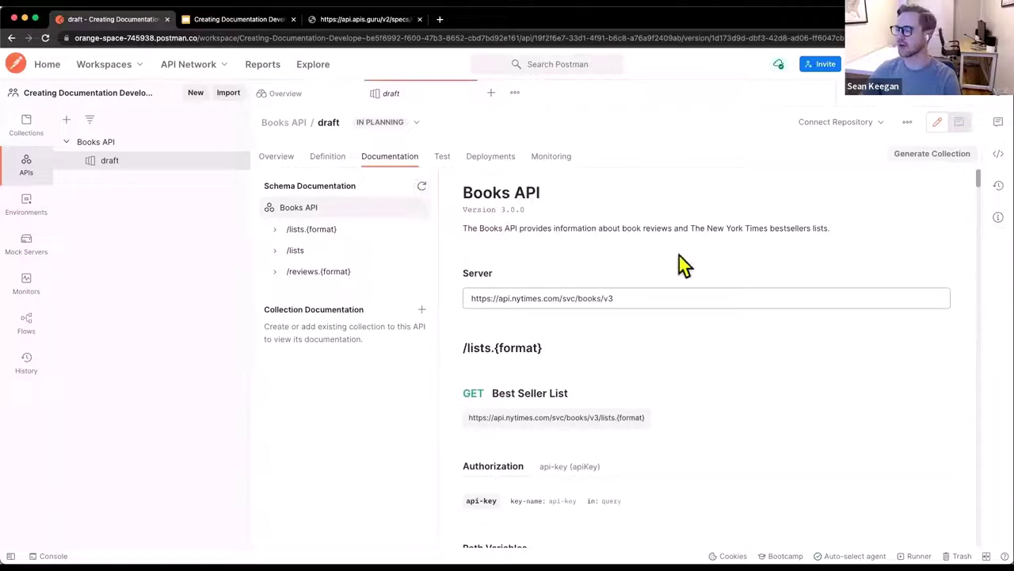
pyautogui.scroll(-1, 648, 266)
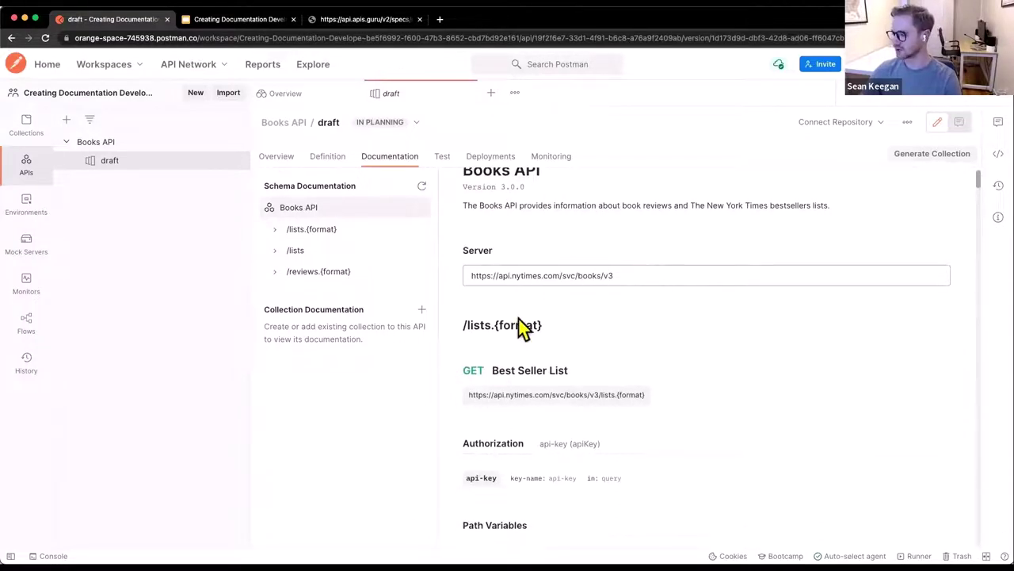
pyautogui.scroll(-1, 523, 325)
pyautogui.scroll(2, 521, 317)
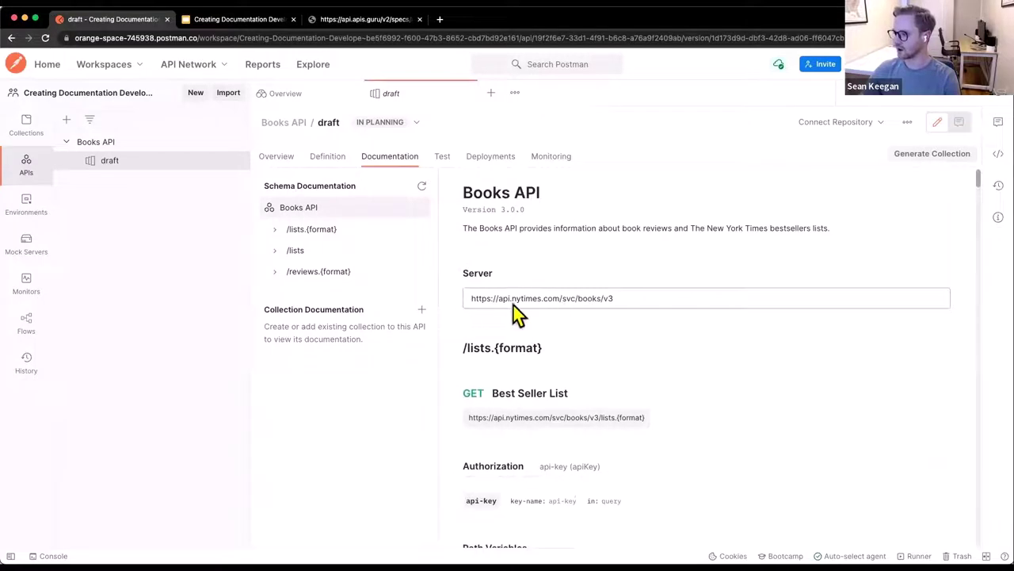
pyautogui.scroll(-5, 547, 317)
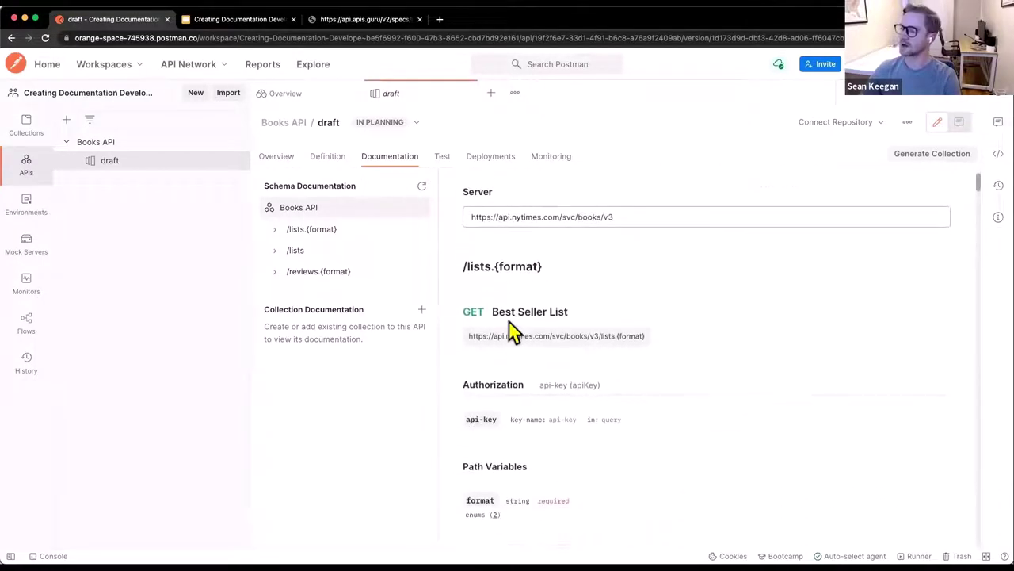
pyautogui.scroll(-2, 586, 329)
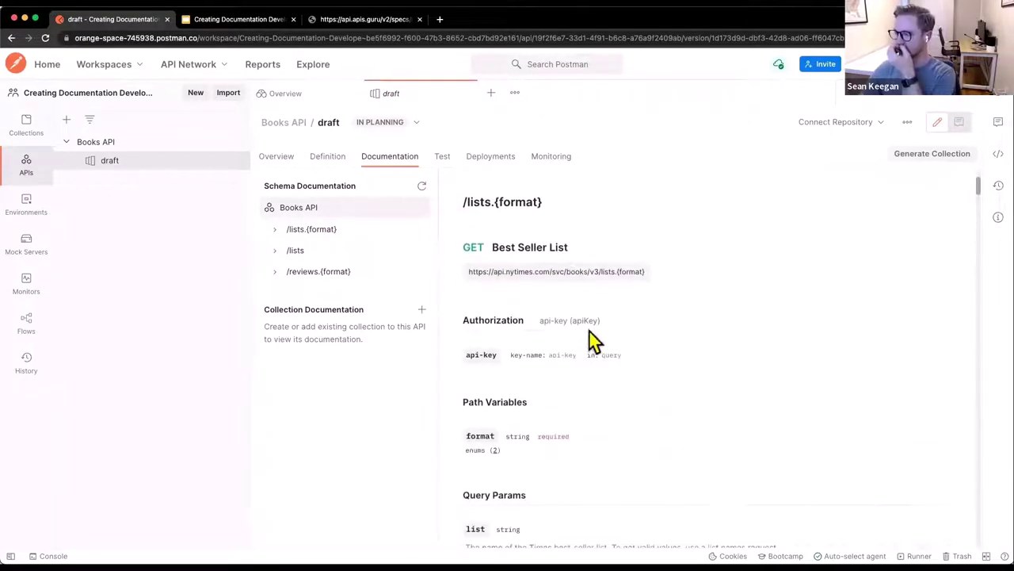
# - Review the Best Seller List endpoint's path variables, query parameters, and 200 response body and headers, and return to the documentation's beginning
pyautogui.scroll(-1, 539, 327)
pyautogui.scroll(-5, 547, 349)
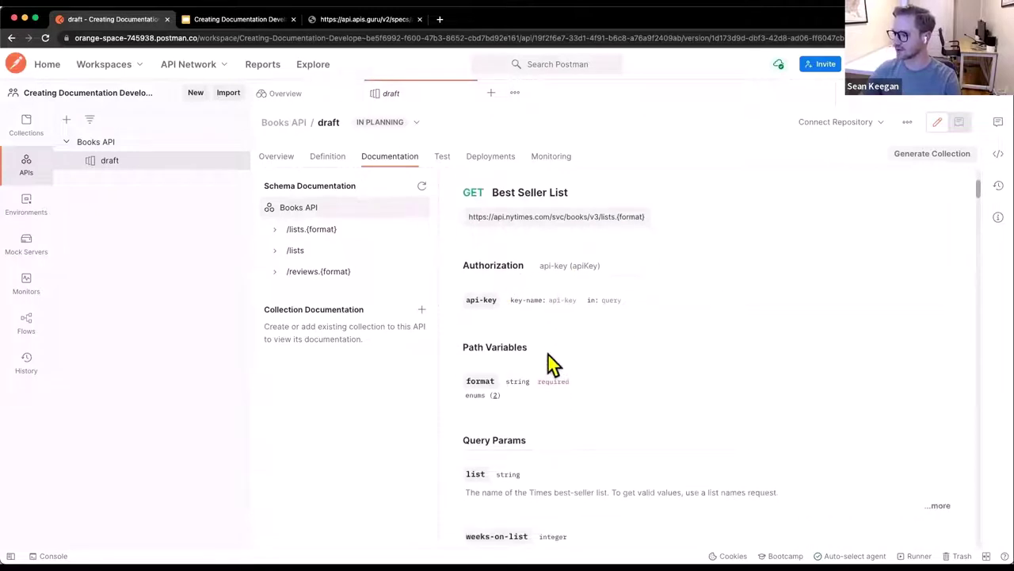
pyautogui.scroll(5, 558, 340)
pyautogui.scroll(-10, 558, 340)
pyautogui.scroll(-12, 558, 340)
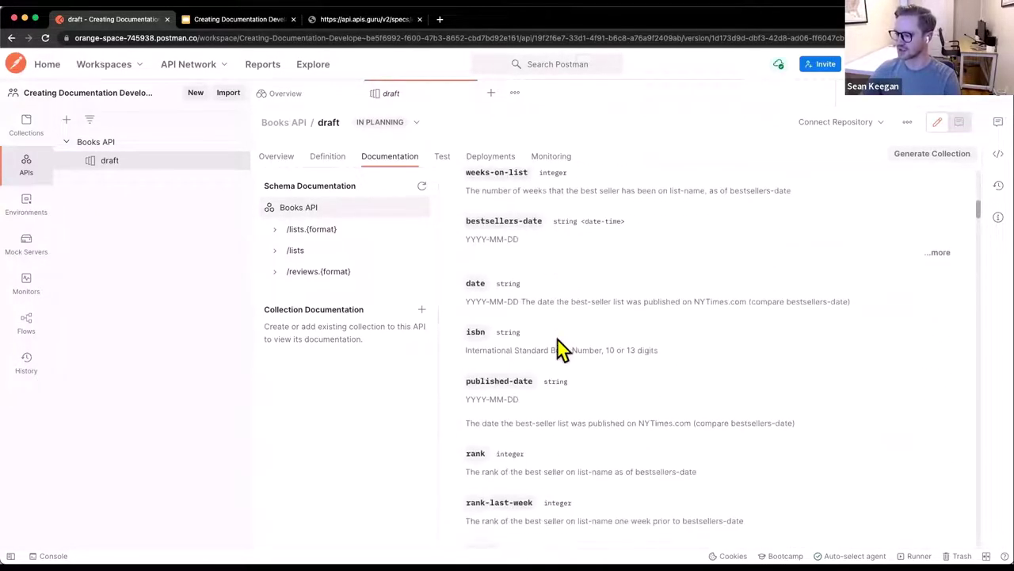
pyautogui.scroll(-1, 499, 262)
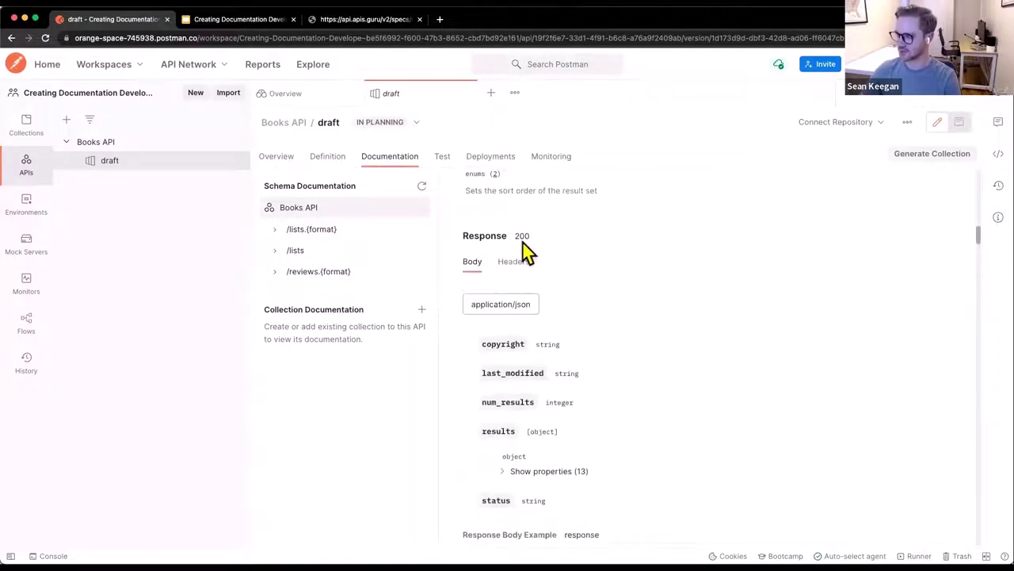
pyautogui.click(514, 266)
pyautogui.click(473, 265)
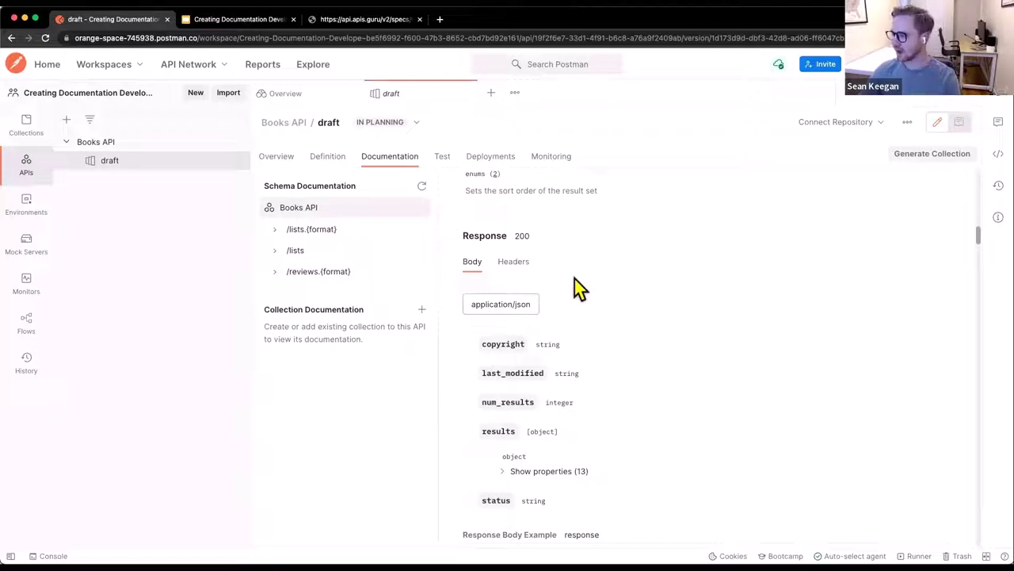
pyautogui.scroll(10, 572, 289)
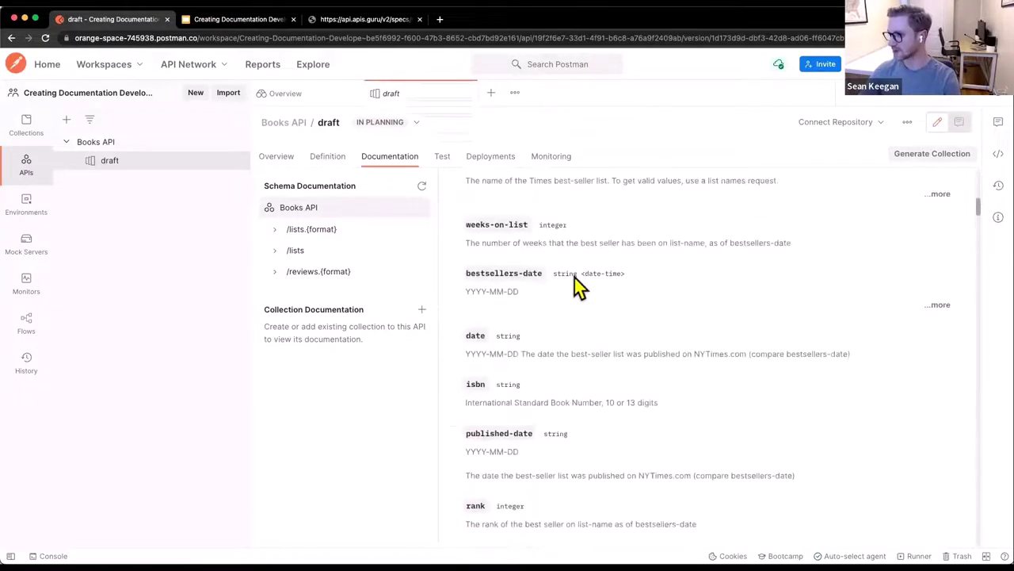
pyautogui.scroll(3, 575, 278)
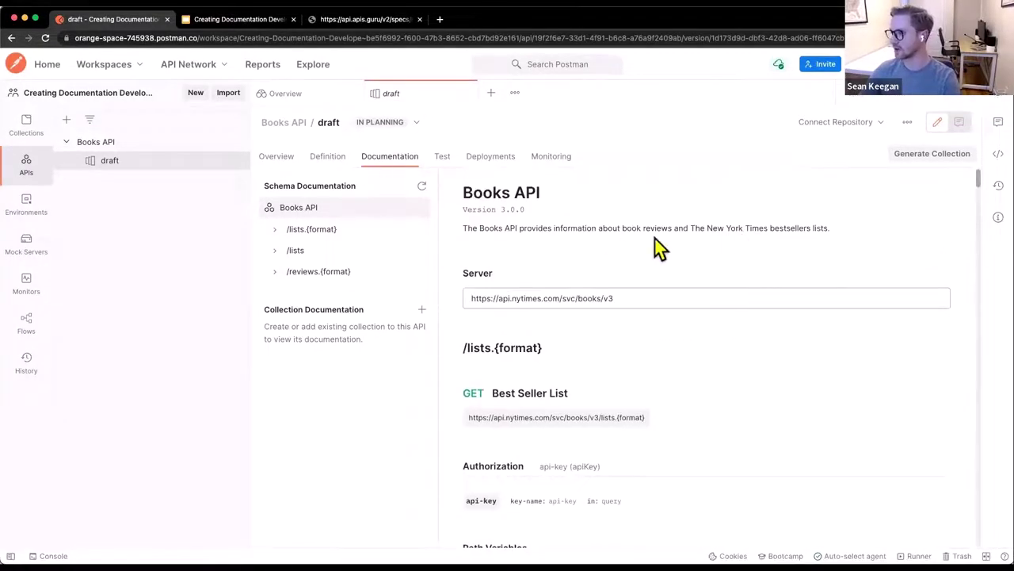
# - Replace the period ending the API description in the definition with "!!", save it, and check the description in the documentation
pyautogui.click(327, 159)
pyautogui.hscroll(4, 673, 291)
pyautogui.hscroll(2, 672, 291)
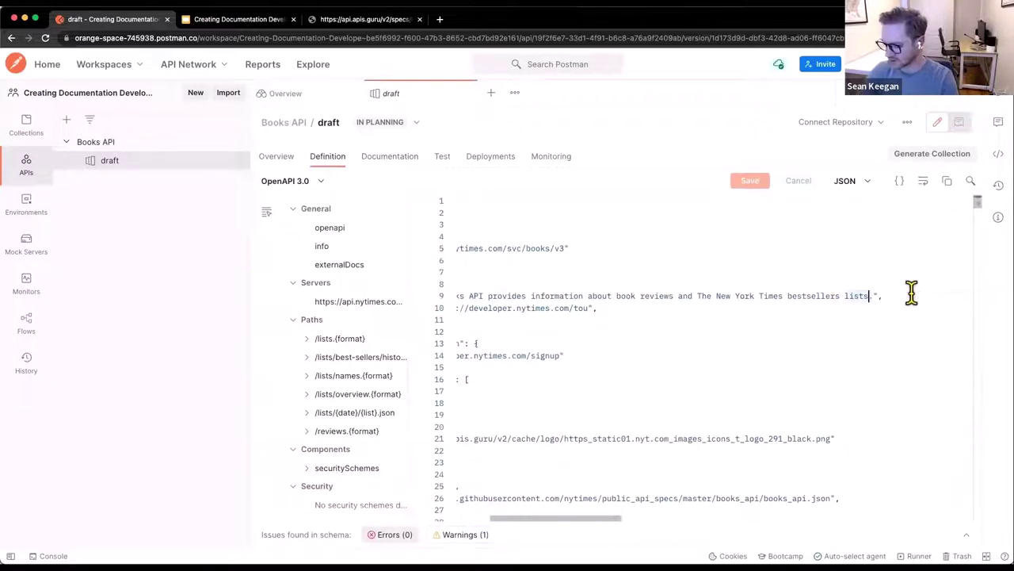
pyautogui.write('!!')
pyautogui.click(751, 184)
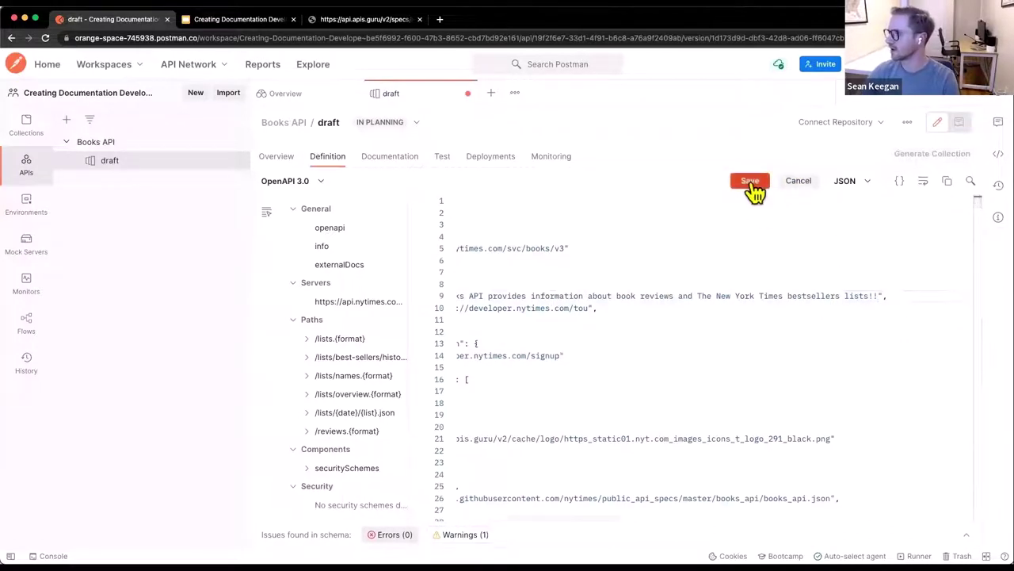
pyautogui.click(397, 170)
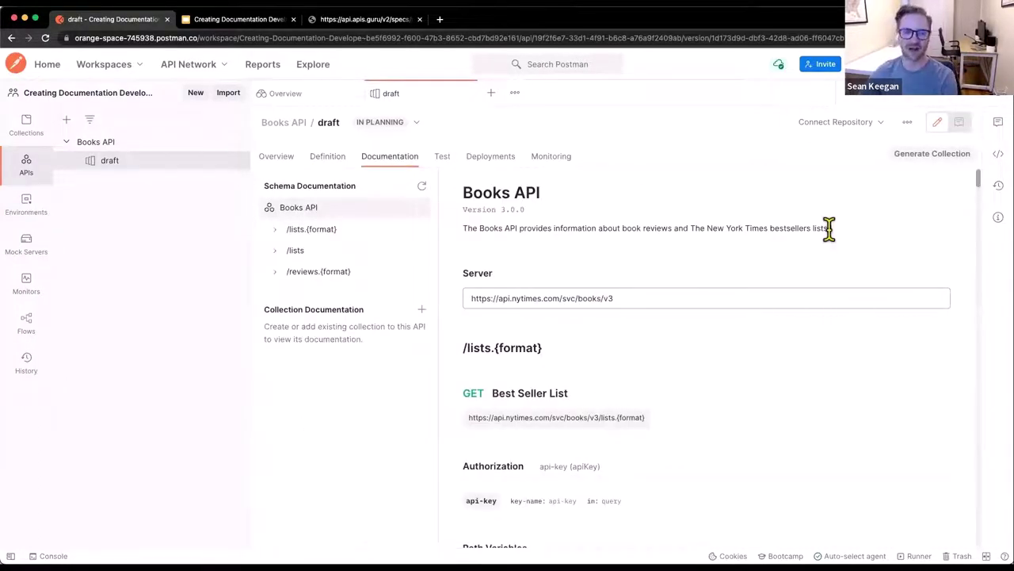
# - Restore the period at the end of the API description in the definition, save it, and reopen the documentation
pyautogui.click(331, 159)
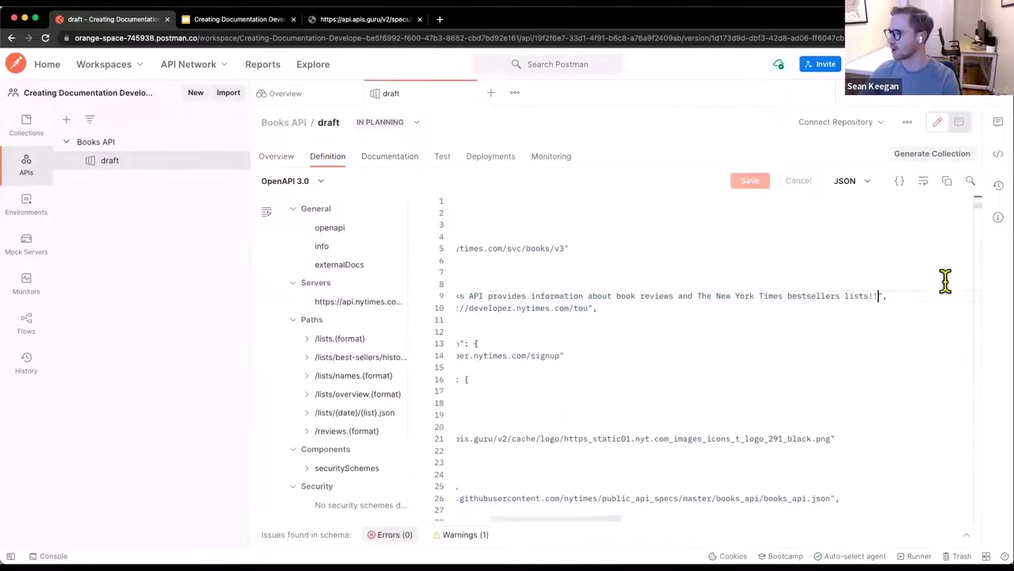
pyautogui.press('BackSpace')
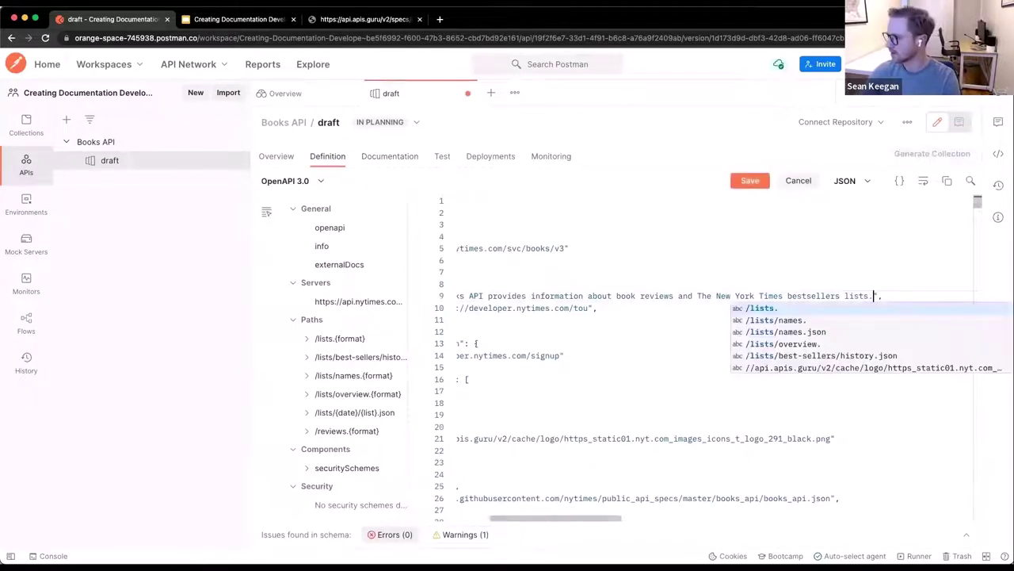
pyautogui.click(737, 183)
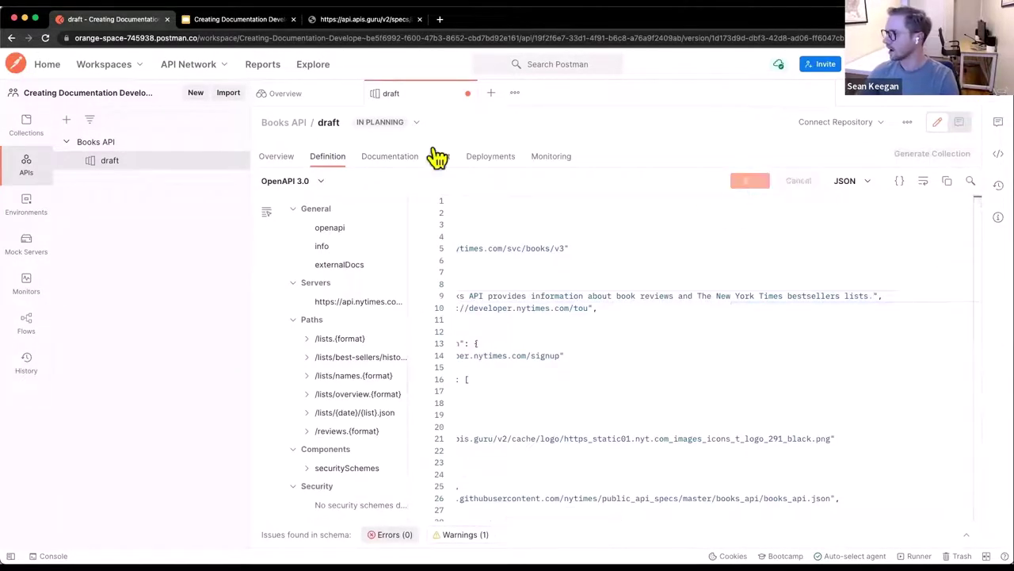
pyautogui.click(390, 168)
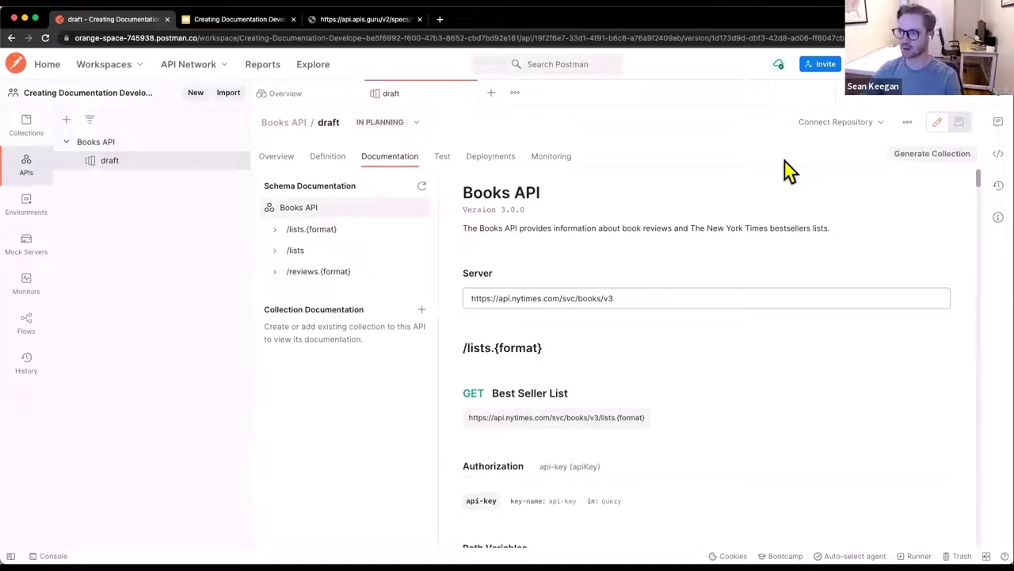
# - Start generating a collection from the schema, name it "Books API Reference", and choose API Documentation as its purpose
pyautogui.click(926, 159)
pyautogui.click(376, 236)
pyautogui.write('Books ')
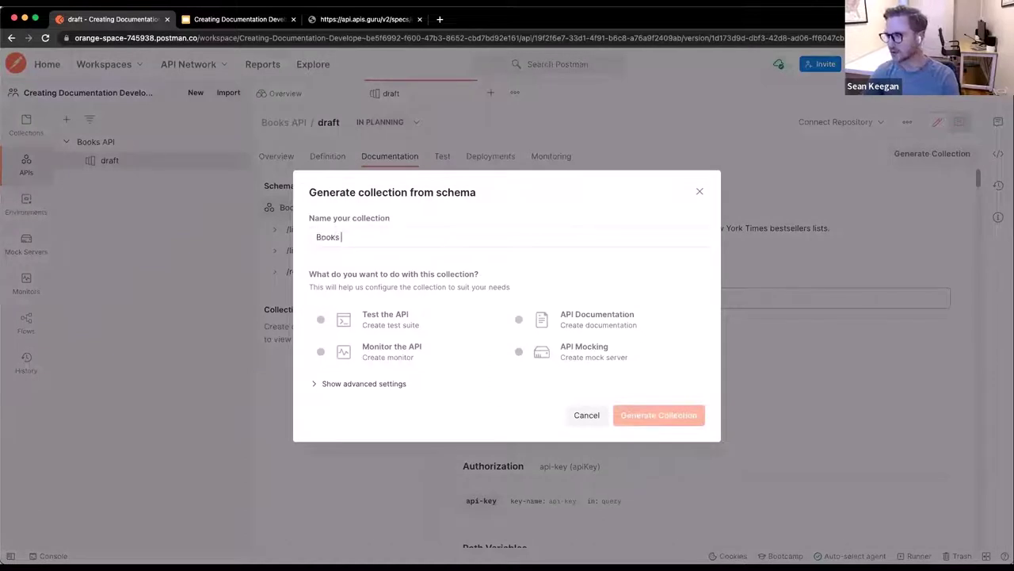
pyautogui.write('API Reference')
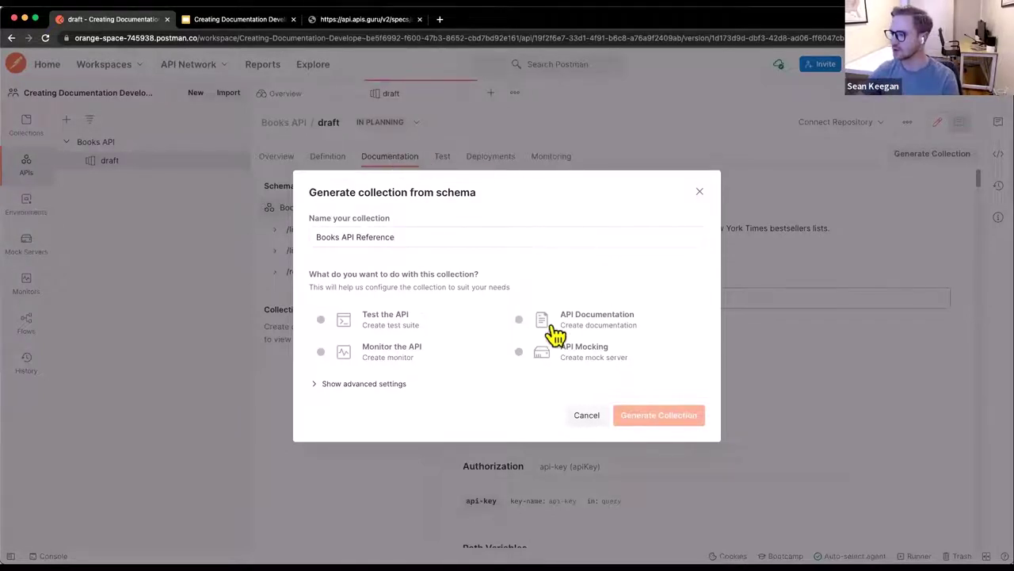
pyautogui.click(522, 327)
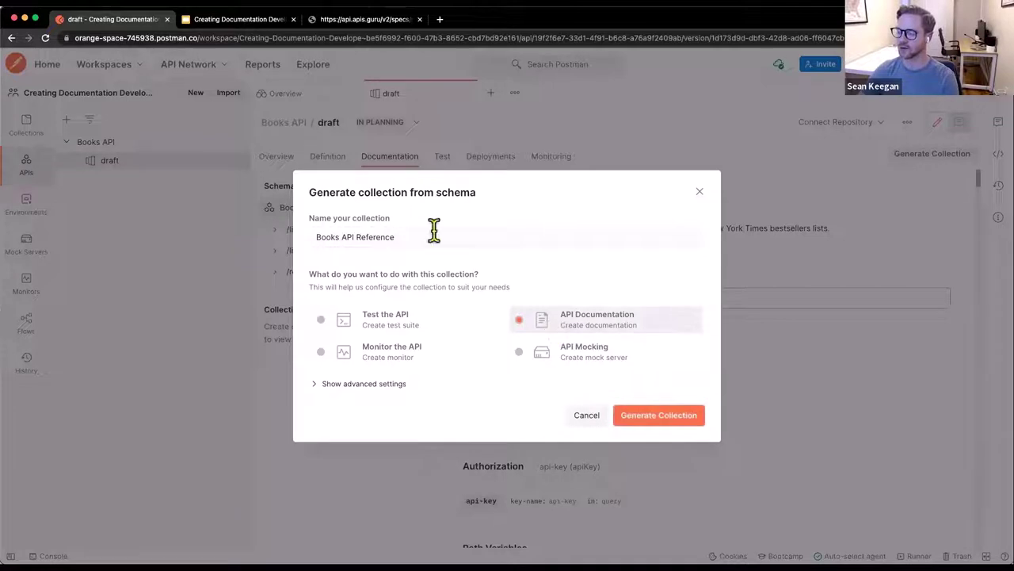
# - Show the advanced generation settings and look over the request naming, indent character and folder options
pyautogui.click(332, 384)
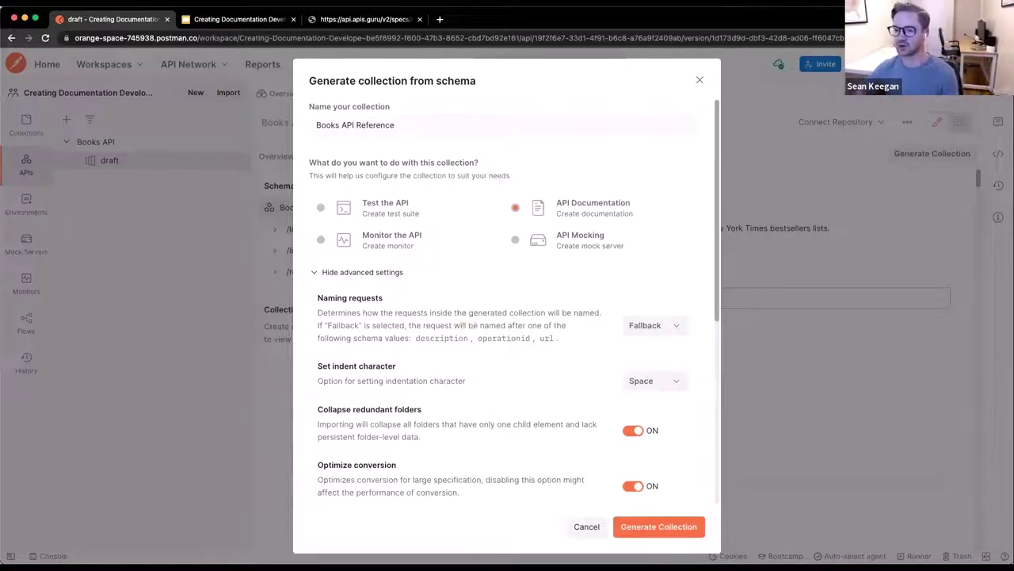
pyautogui.scroll(-1, 527, 372)
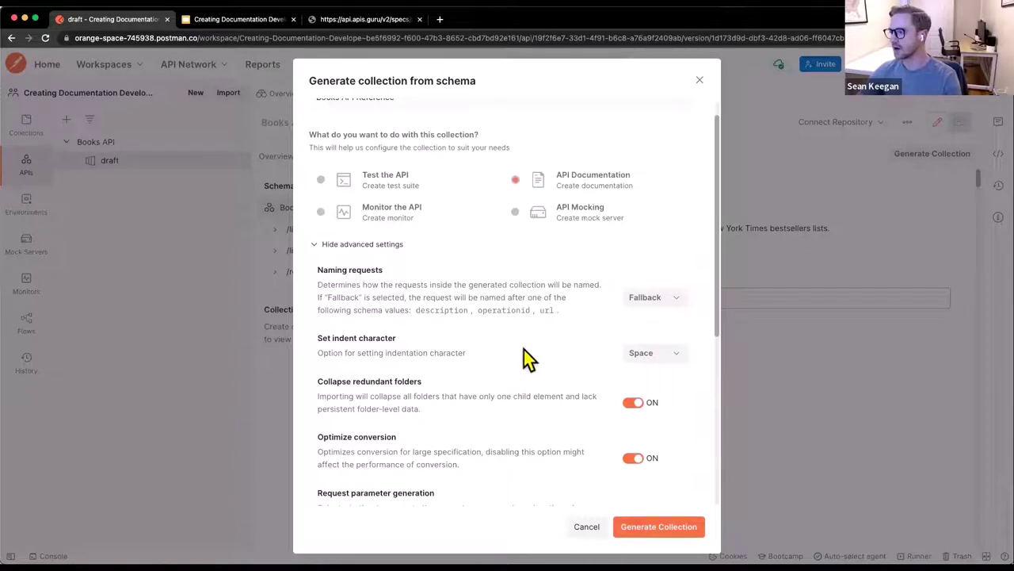
pyautogui.scroll(-1, 522, 350)
pyautogui.scroll(-1, 527, 359)
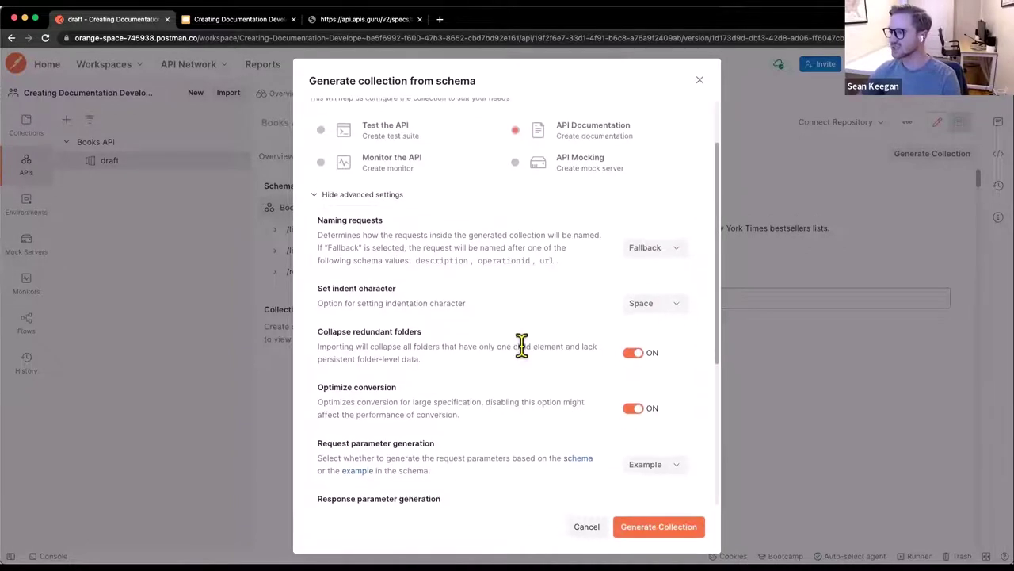
pyautogui.click(675, 309)
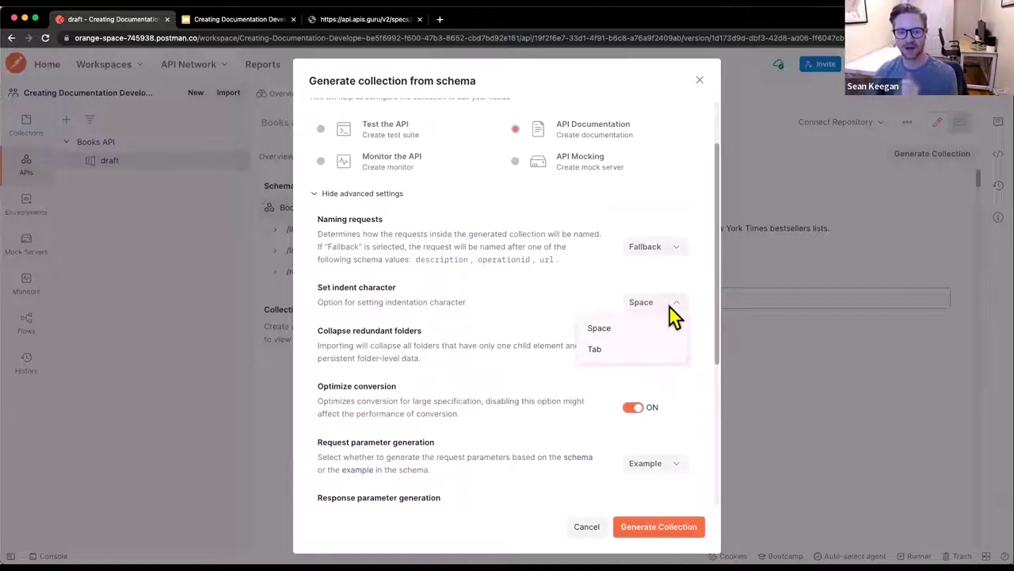
pyautogui.click(673, 308)
pyautogui.click(680, 309)
pyautogui.click(622, 312)
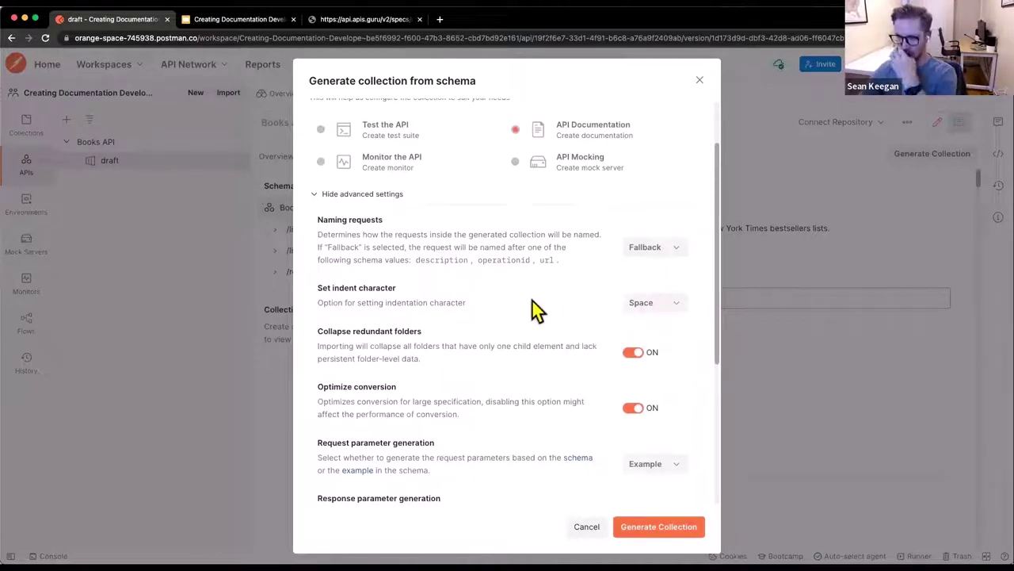
# - Set the request parameter generation to Schema in the advanced settings
pyautogui.scroll(-2, 566, 328)
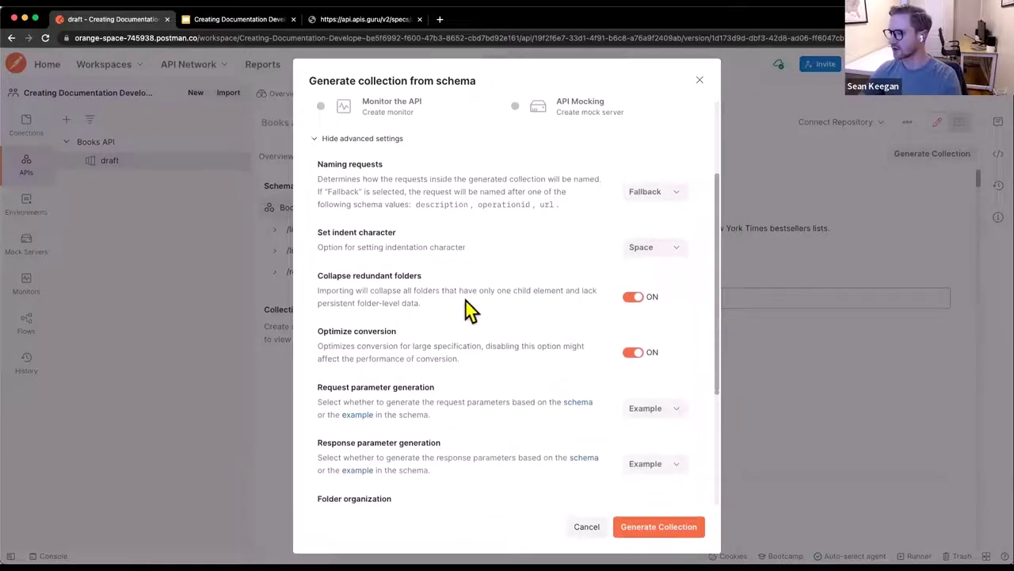
pyautogui.scroll(-1, 568, 315)
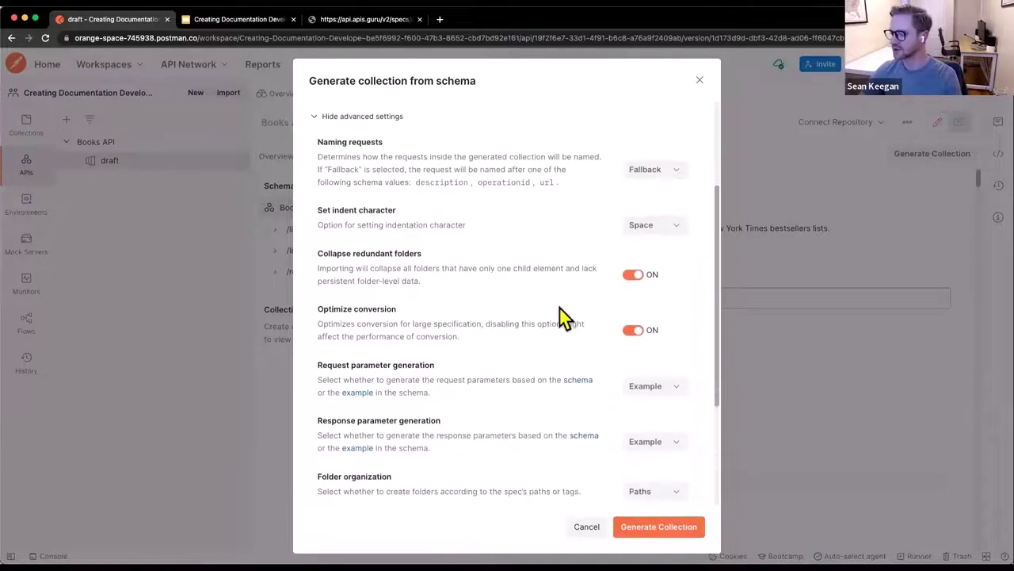
pyautogui.scroll(-2, 547, 321)
pyautogui.scroll(-2, 478, 321)
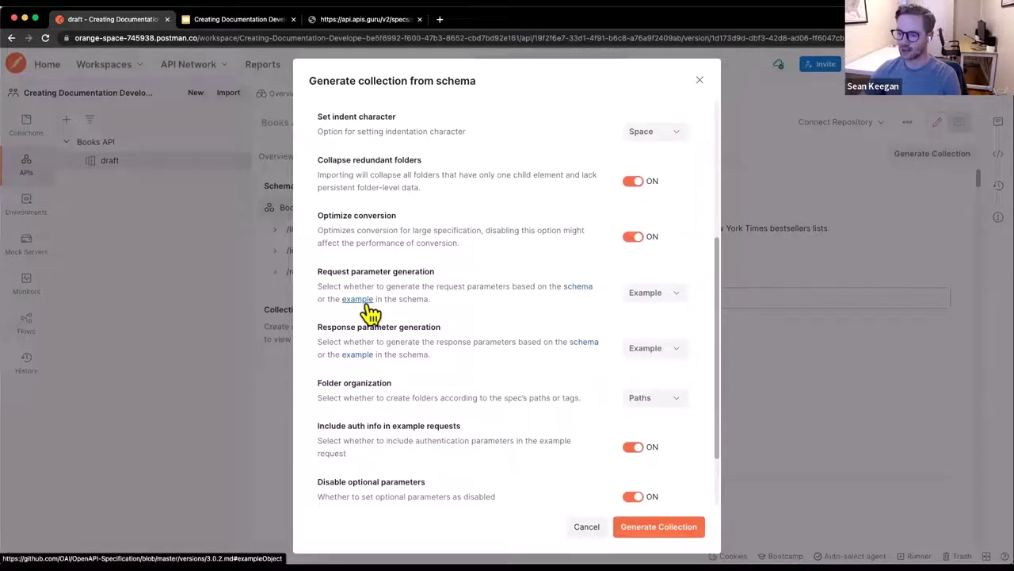
pyautogui.click(680, 306)
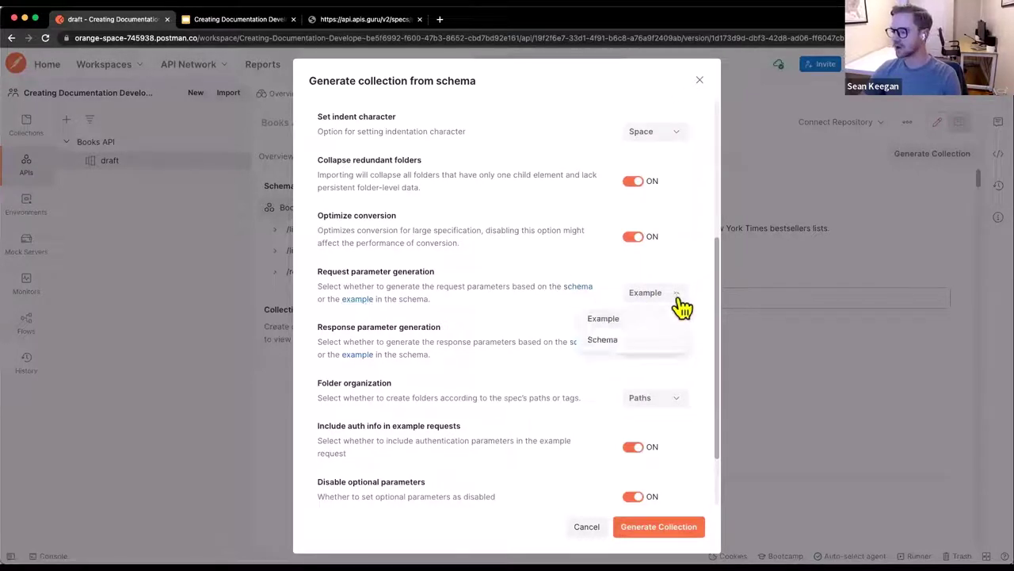
pyautogui.click(637, 343)
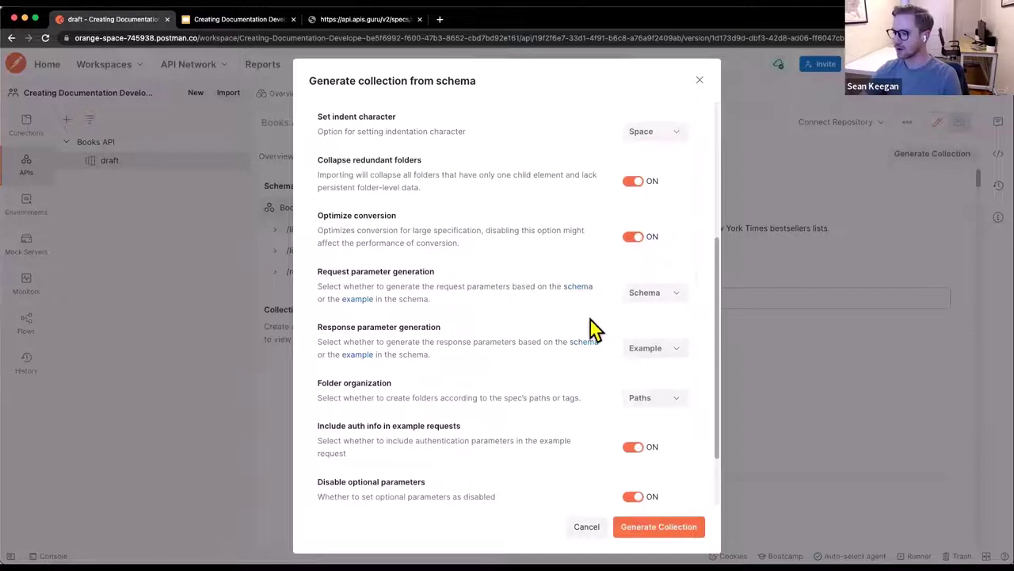
# - Check the remaining advanced settings through Keep implicit headers and generate the collection
pyautogui.scroll(-2, 590, 320)
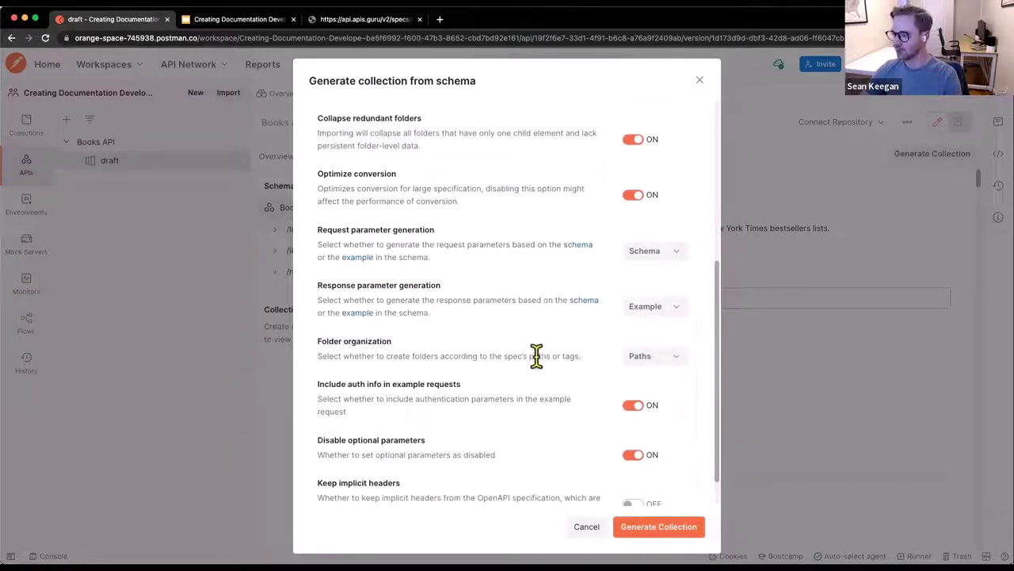
pyautogui.scroll(-2, 537, 355)
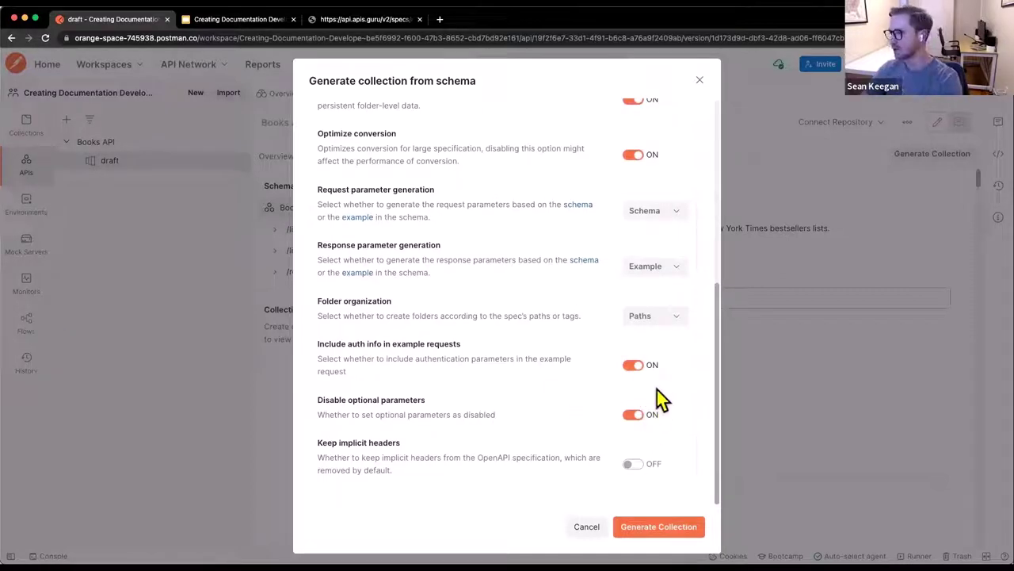
pyautogui.click(667, 531)
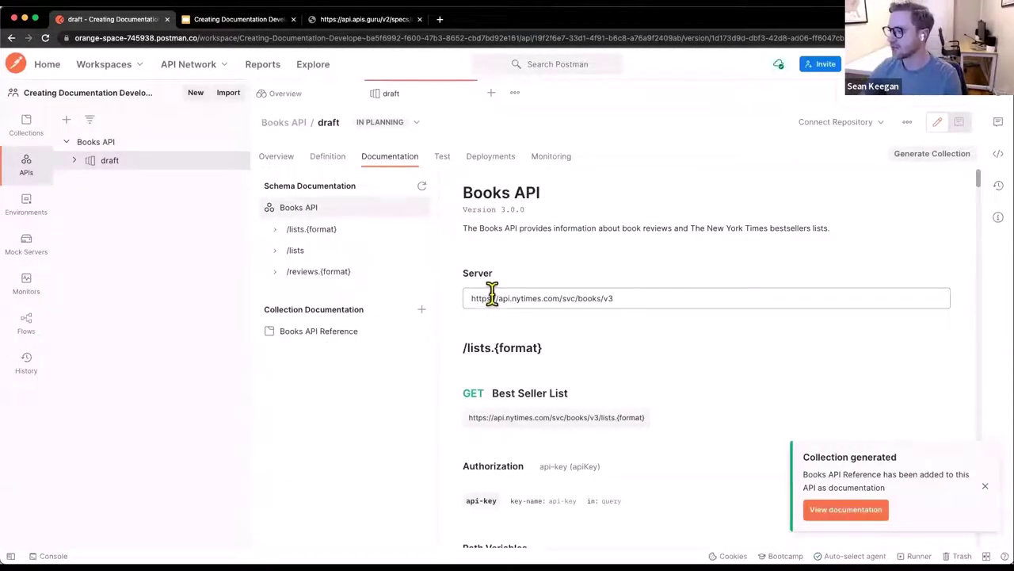
# - Open the generated Books API Reference documentation and look over its introduction and the Best Seller History List request
pyautogui.click(855, 520)
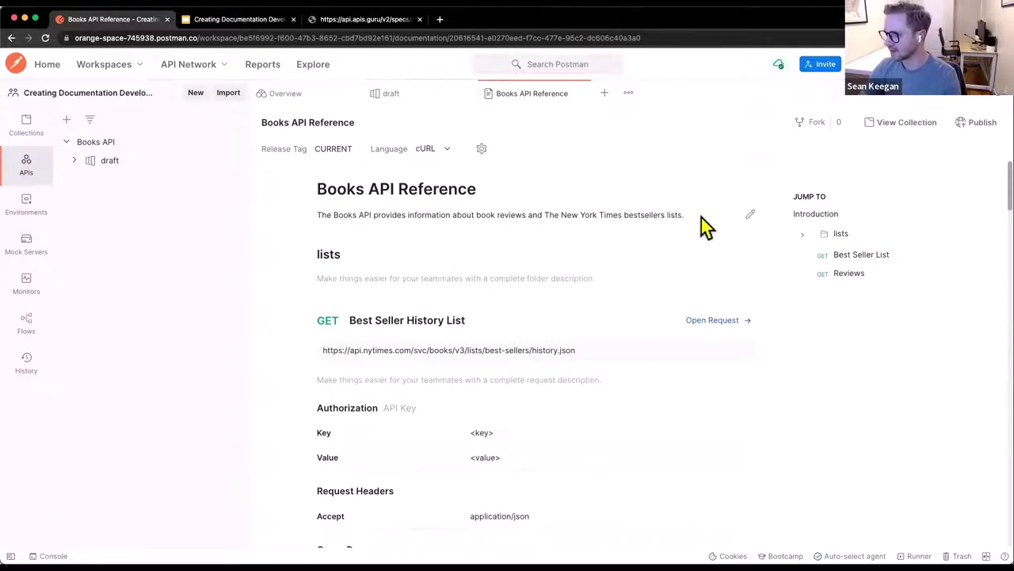
pyautogui.scroll(-1, 365, 280)
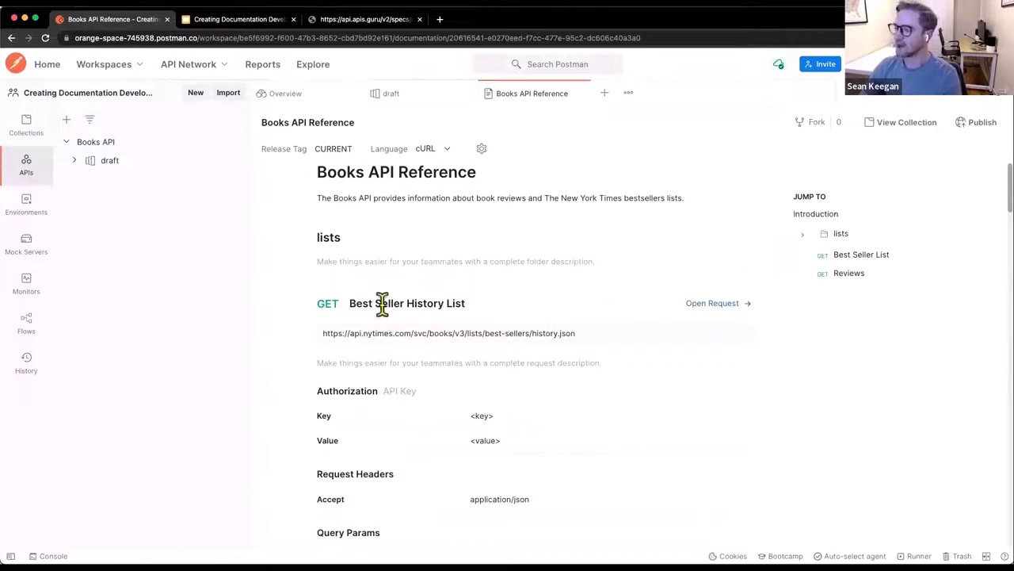
pyautogui.scroll(-5, 418, 301)
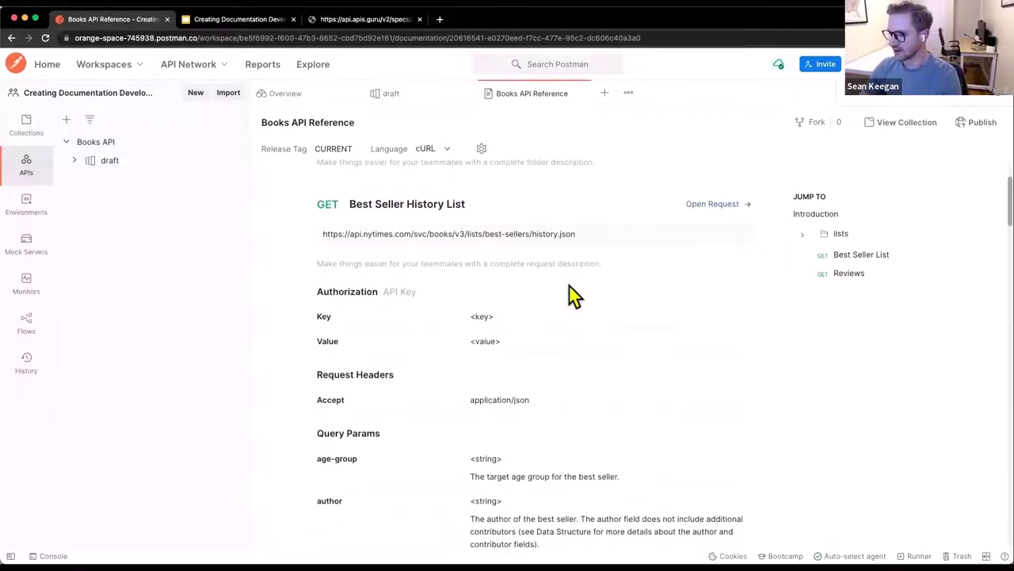
pyautogui.scroll(2, 555, 300)
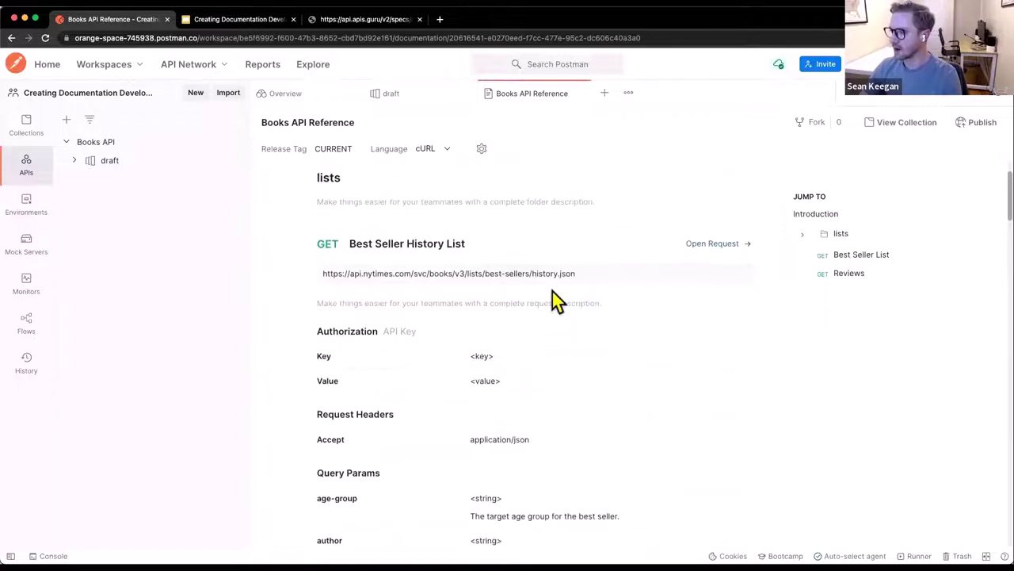
pyautogui.scroll(4, 552, 291)
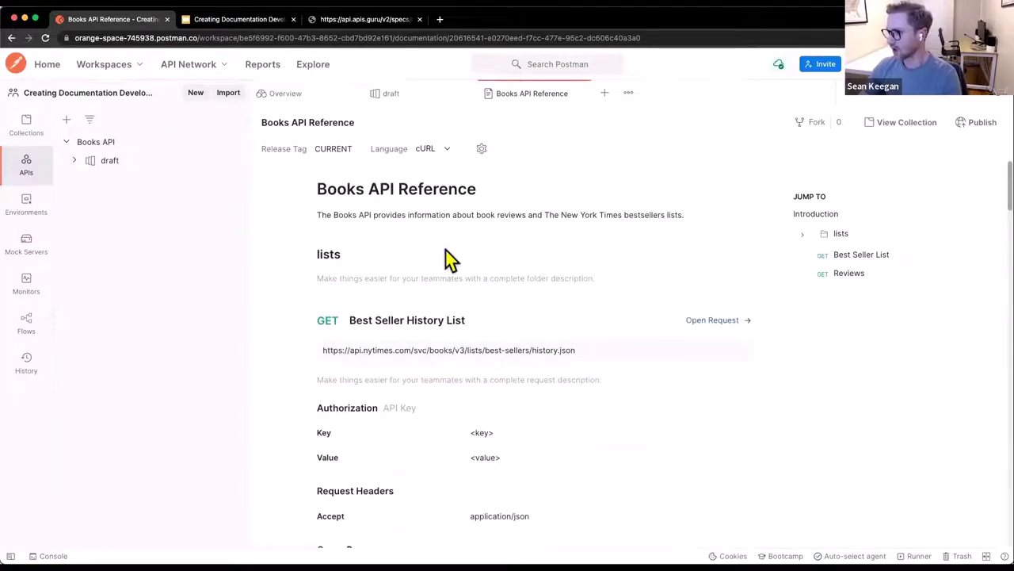
# - Open the Books API Reference collection from the workspace's collections and view its complete documentation
pyautogui.click(26, 127)
pyautogui.click(106, 143)
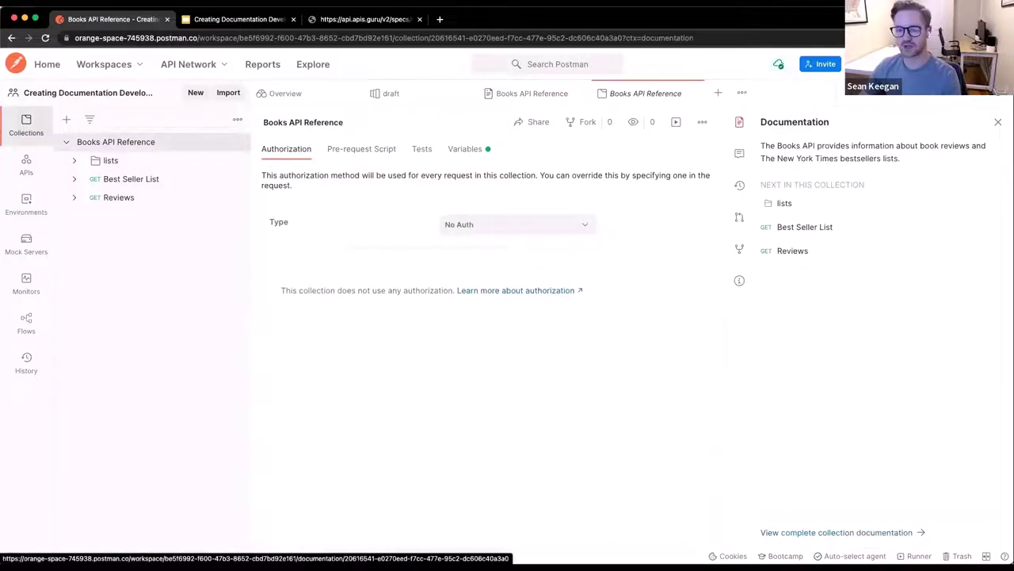
pyautogui.click(839, 532)
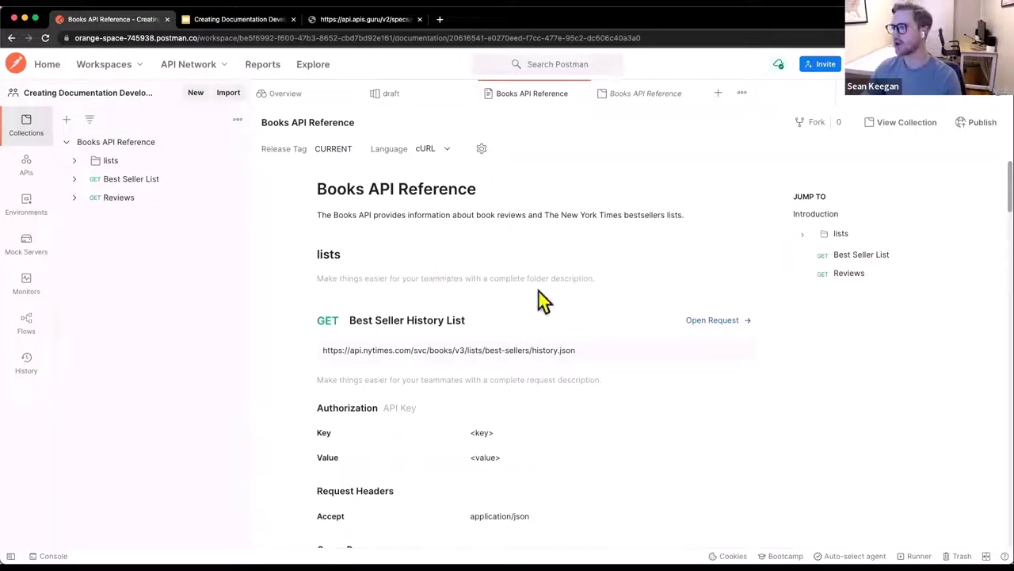
# - Open the lists folder's description for editing and look over the available text styles
pyautogui.click(749, 278)
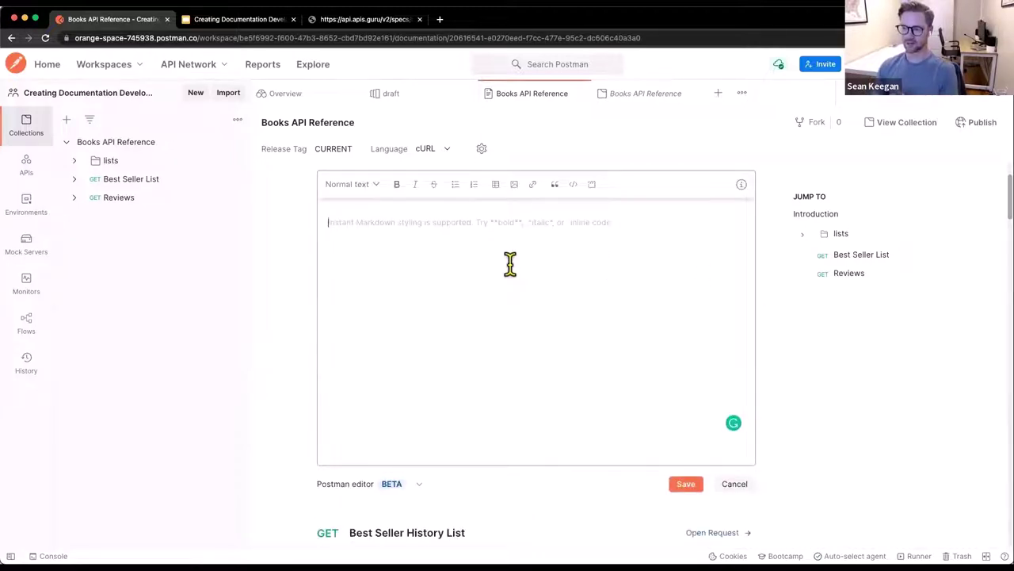
pyautogui.scroll(1, 502, 264)
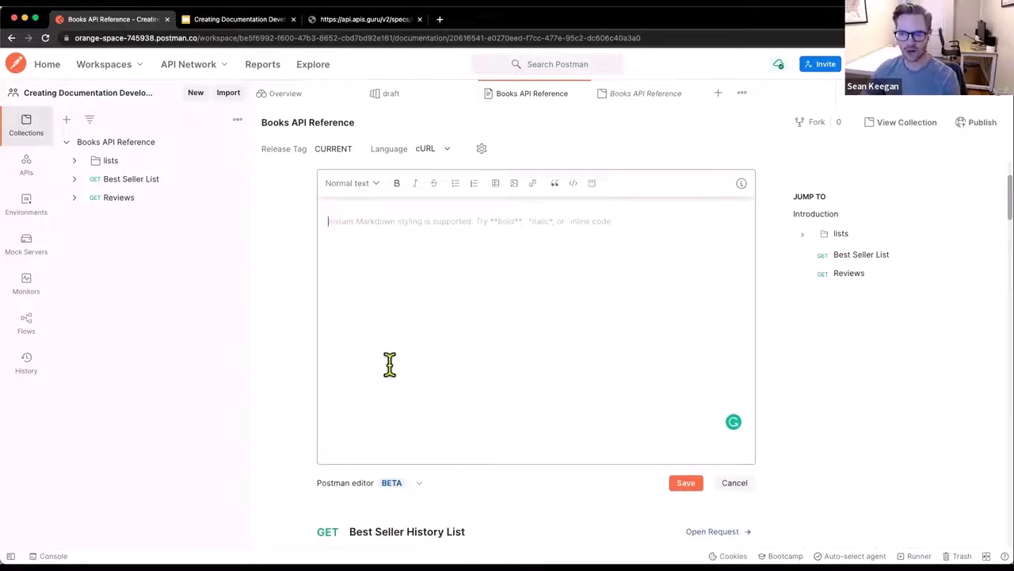
pyautogui.click(375, 185)
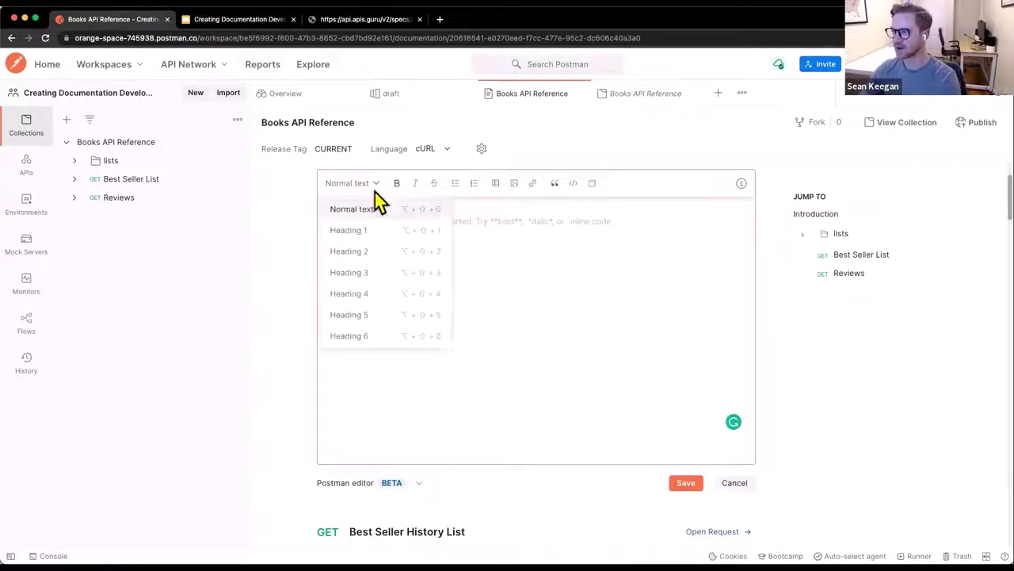
pyautogui.click(563, 253)
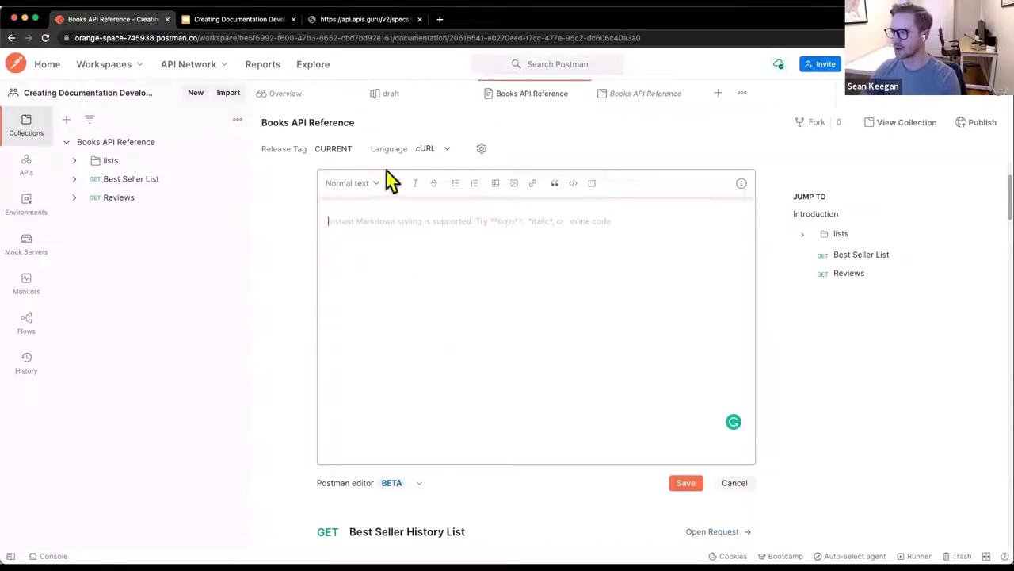
# - Switch the description to the Classic Markdown editor and back to the Postman editor
pyautogui.click(420, 485)
pyautogui.click(395, 466)
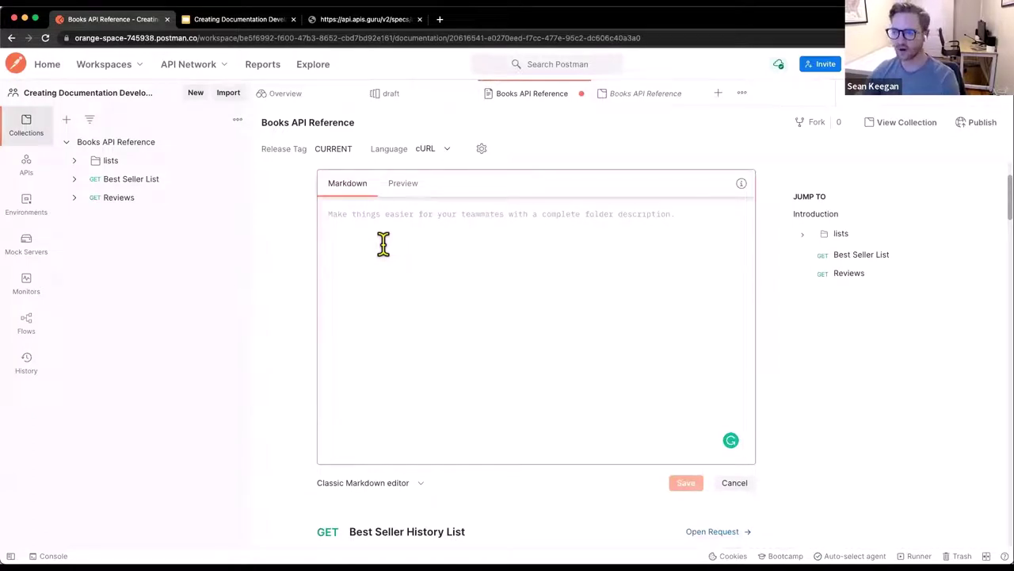
pyautogui.click(410, 485)
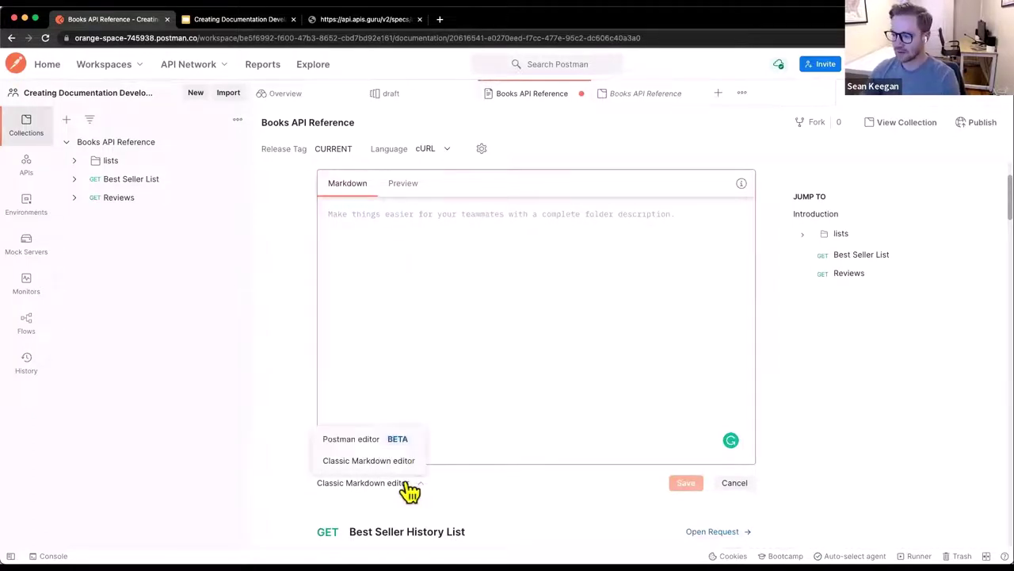
pyautogui.click(390, 439)
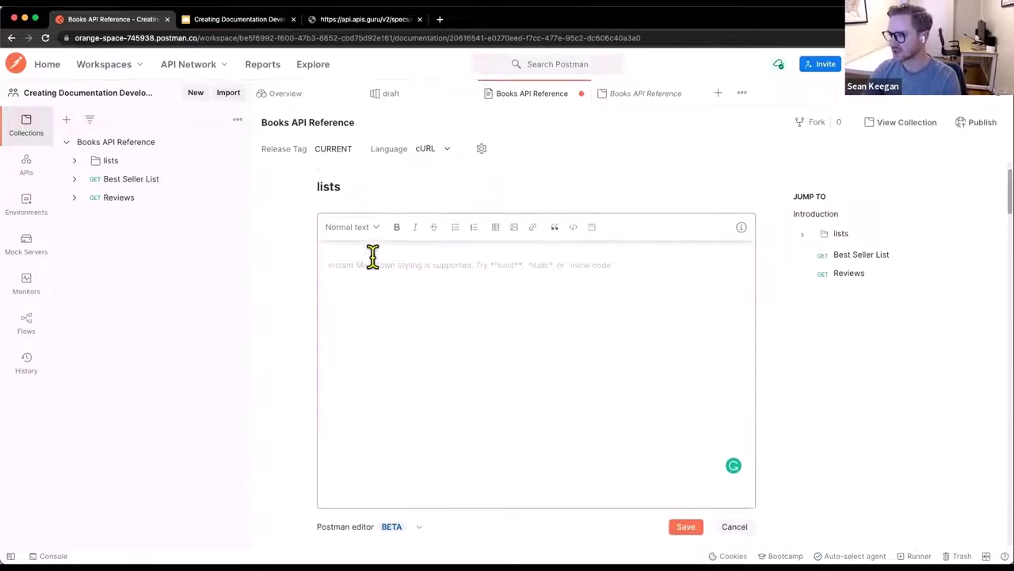
# - Write "This folder contains all of the various lists in the NYT" as the lists folder's description
pyautogui.write('This a')
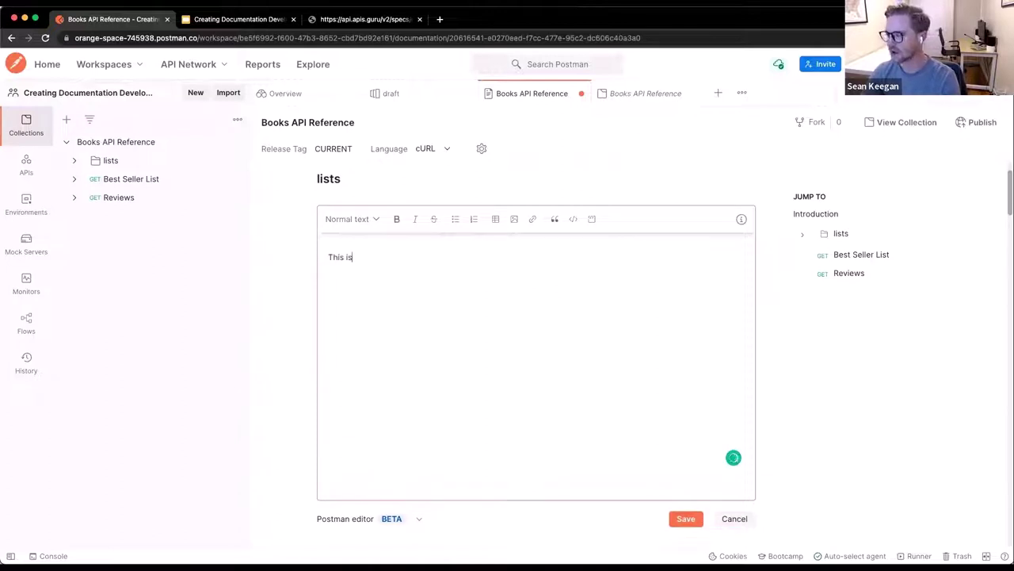
pyautogui.press('BackSpace')
pyautogui.write('i')
pyautogui.press('BackSpace')
pyautogui.write('folde')
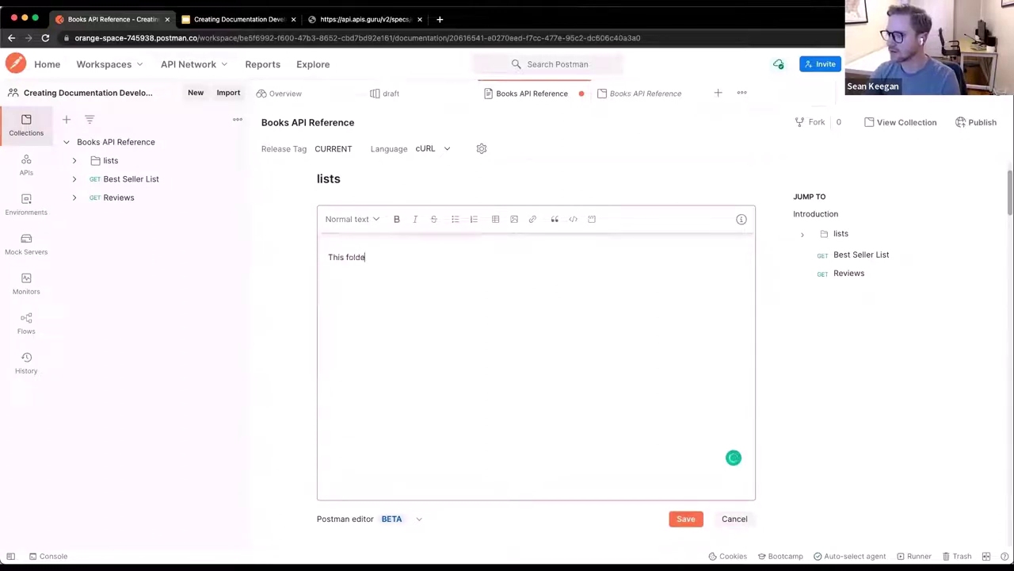
pyautogui.write('r contains ')
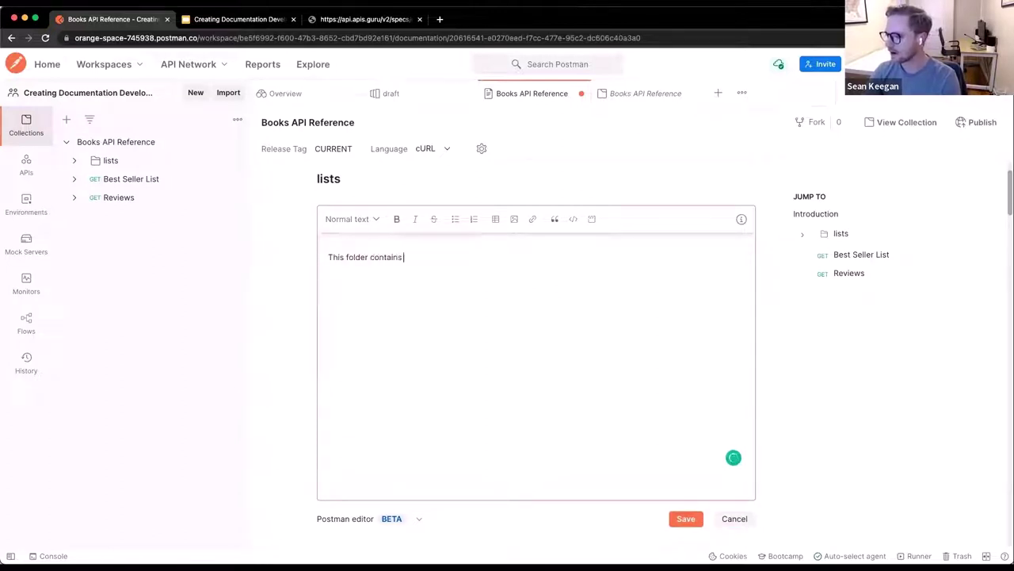
pyautogui.write('all of the bo')
pyautogui.press('BackSpace')
pyautogui.press('BackSpace')
pyautogui.press('BackSpace')
pyautogui.write('various ')
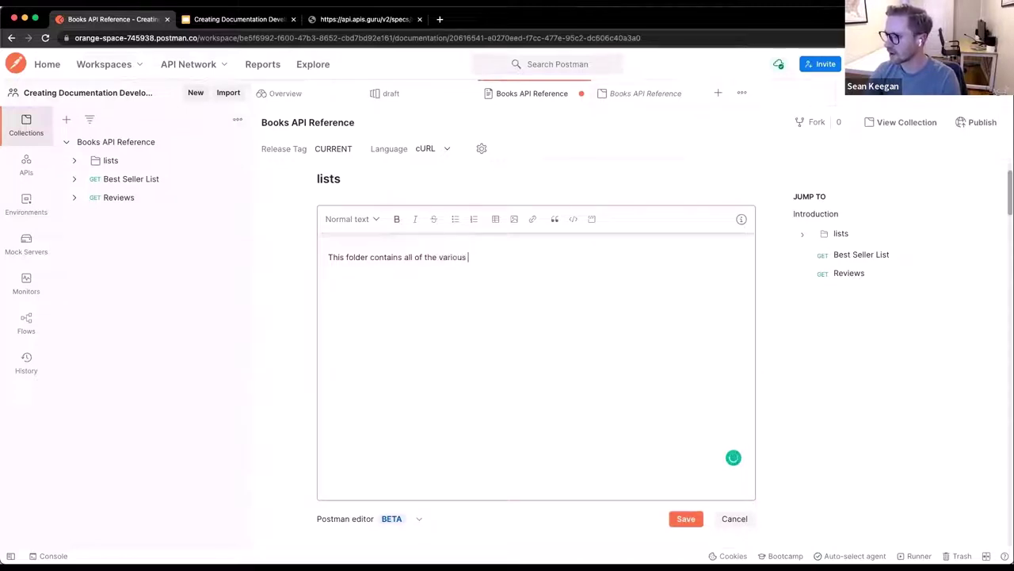
pyautogui.write('lists in the')
pyautogui.press('BackSpace')
pyautogui.press('BackSpace')
pyautogui.press('BackSpace')
pyautogui.write('the NYT')
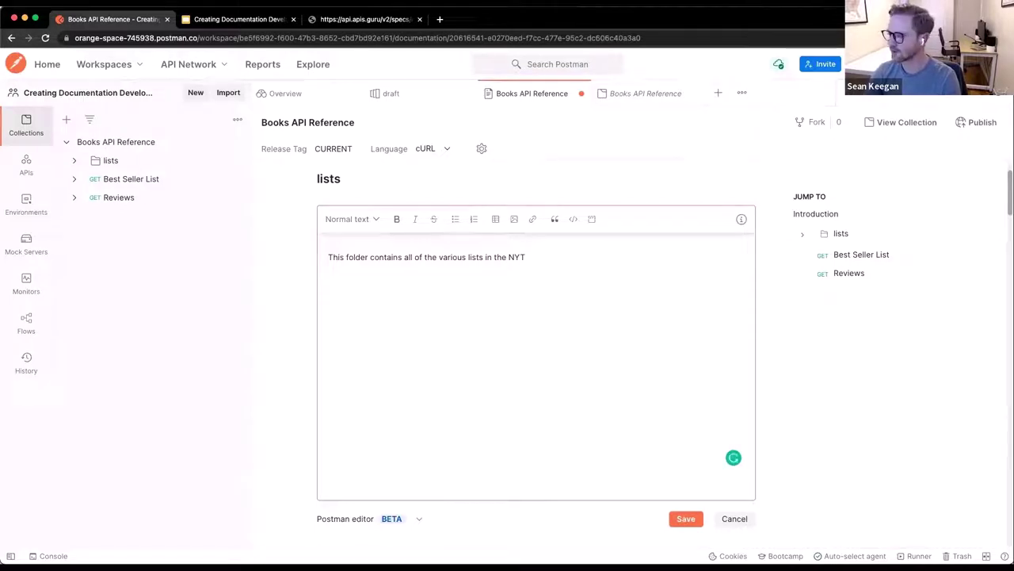
# - Replace "in" after "lists" with "you can get from the" and end the description with "API."
pyautogui.click(494, 256)
pyautogui.write('you can get ')
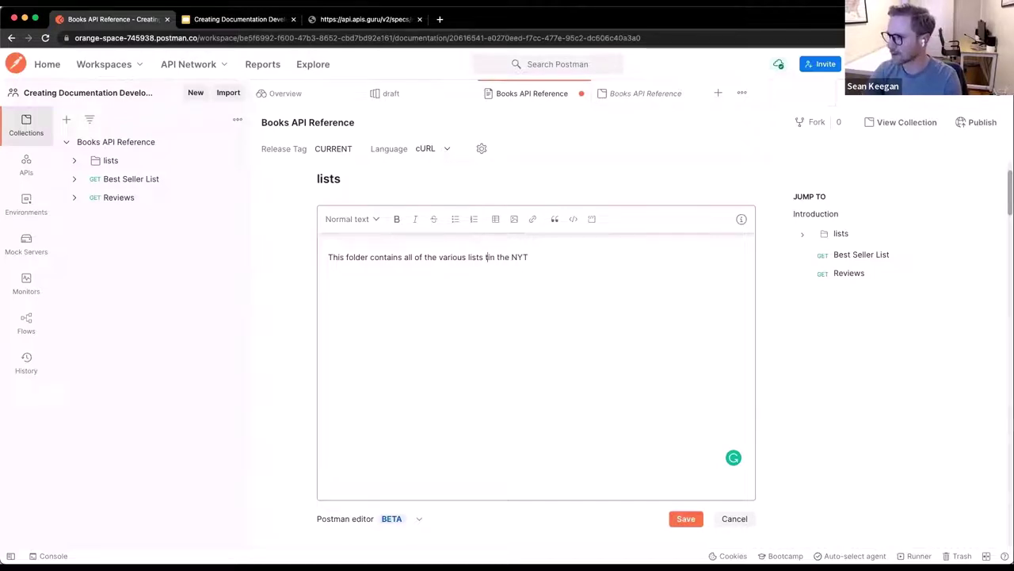
pyautogui.write('from the')
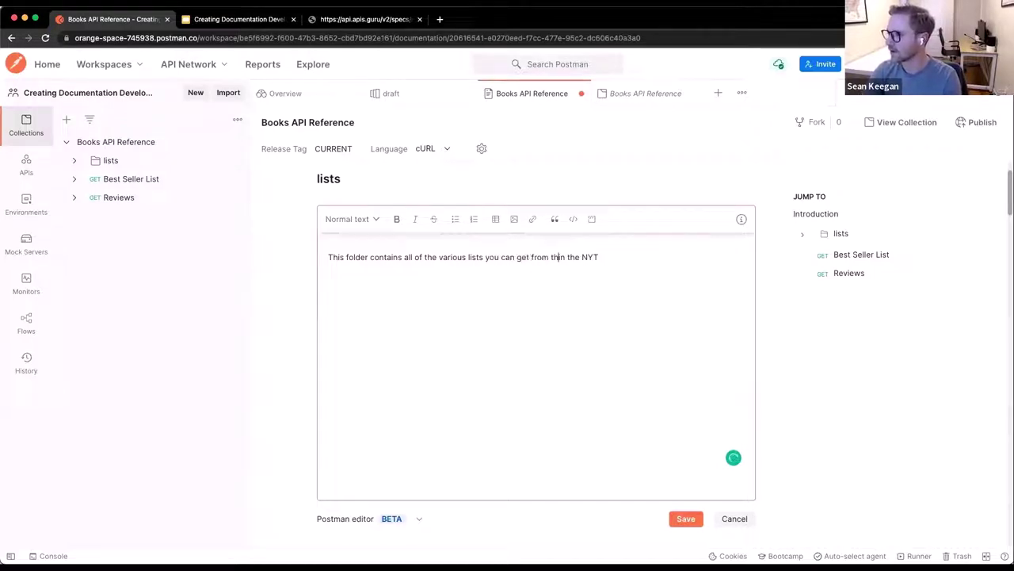
pyautogui.press('BackSpace')
pyautogui.press('BackSpace')
pyautogui.press('BackSpace')
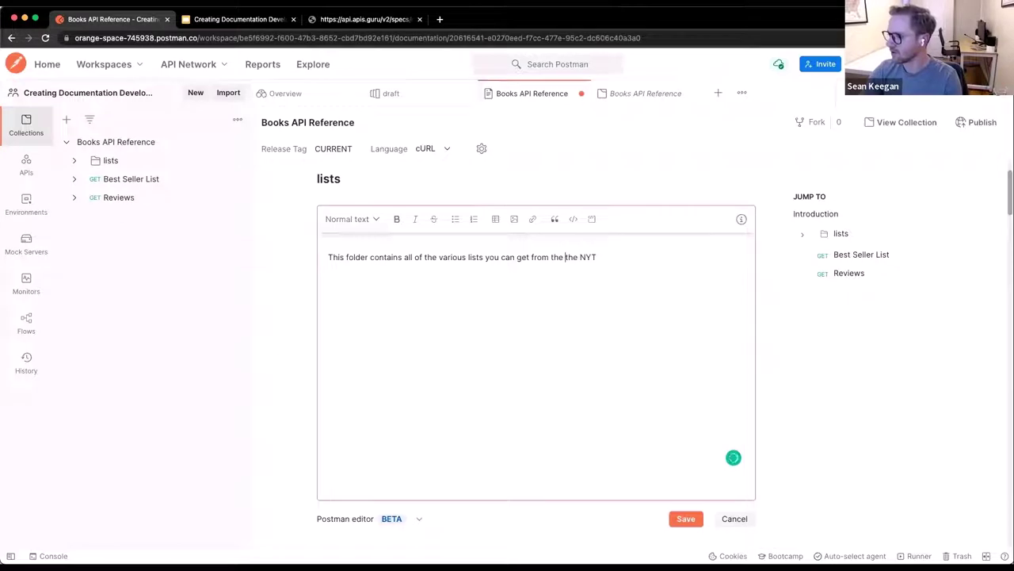
pyautogui.write('API.')
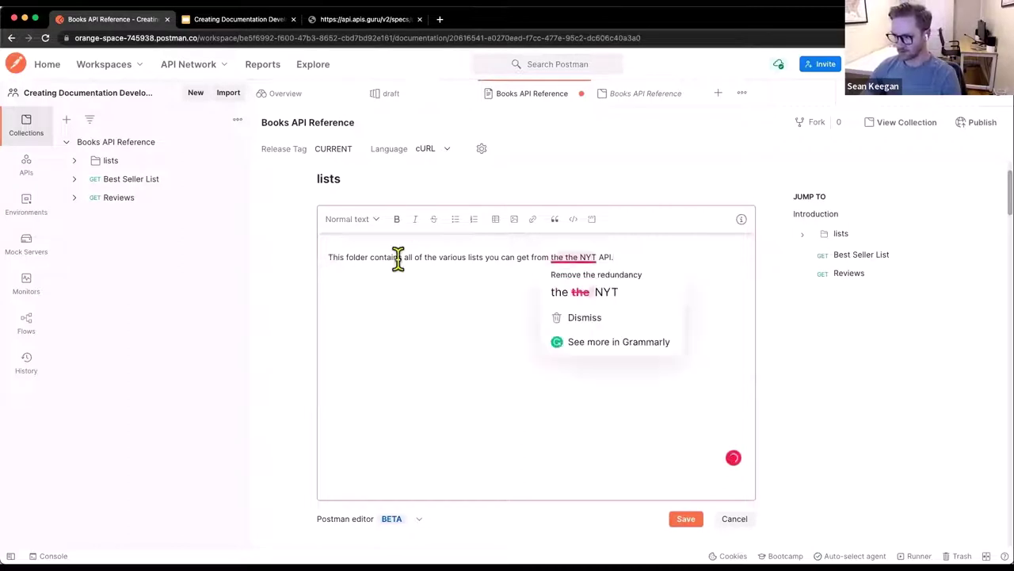
# - Remove the duplicated "the" before "NYT API" and save the lists folder's description
pyautogui.doubleClick(333, 257)
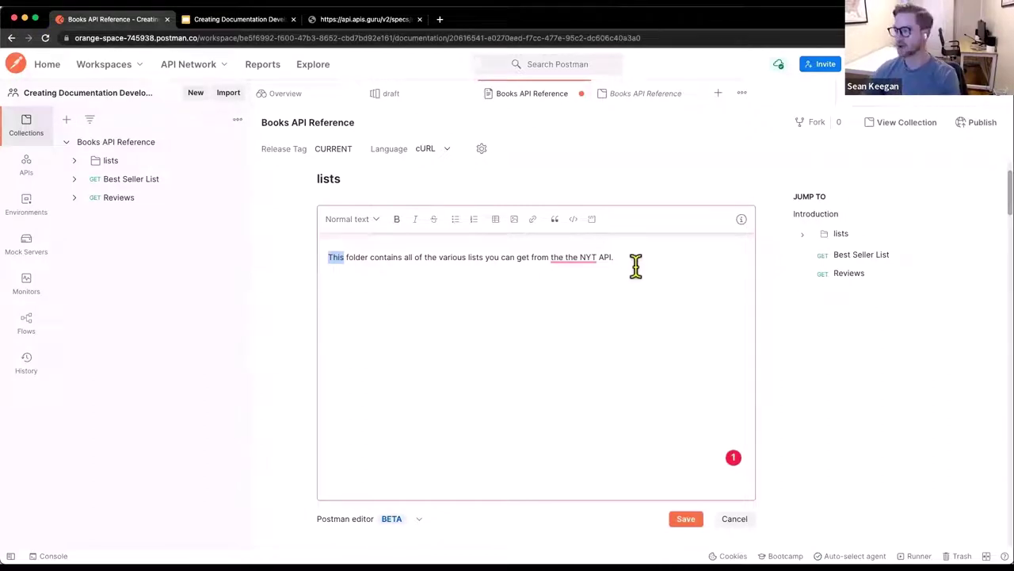
pyautogui.click(561, 256)
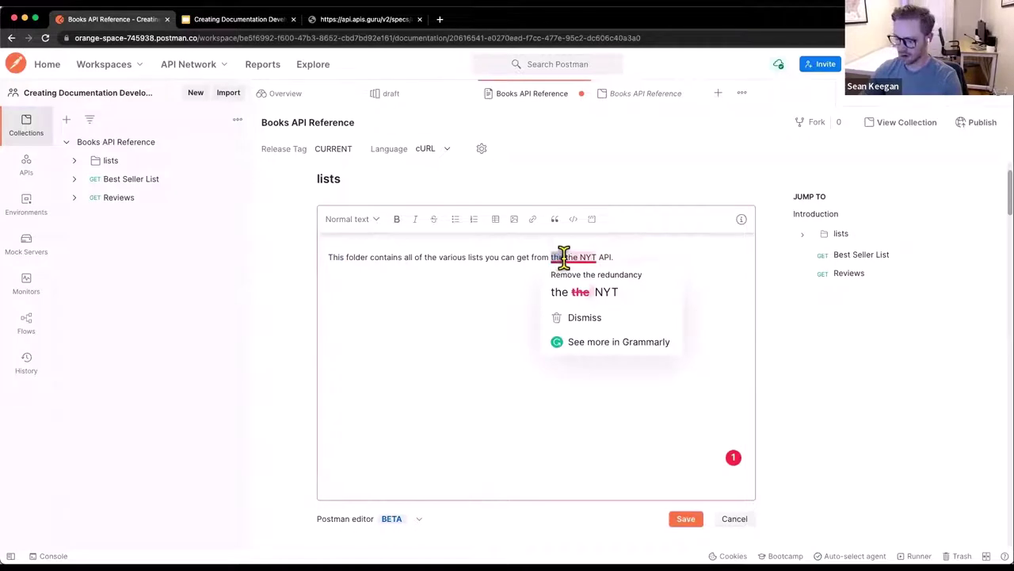
pyautogui.click(584, 291)
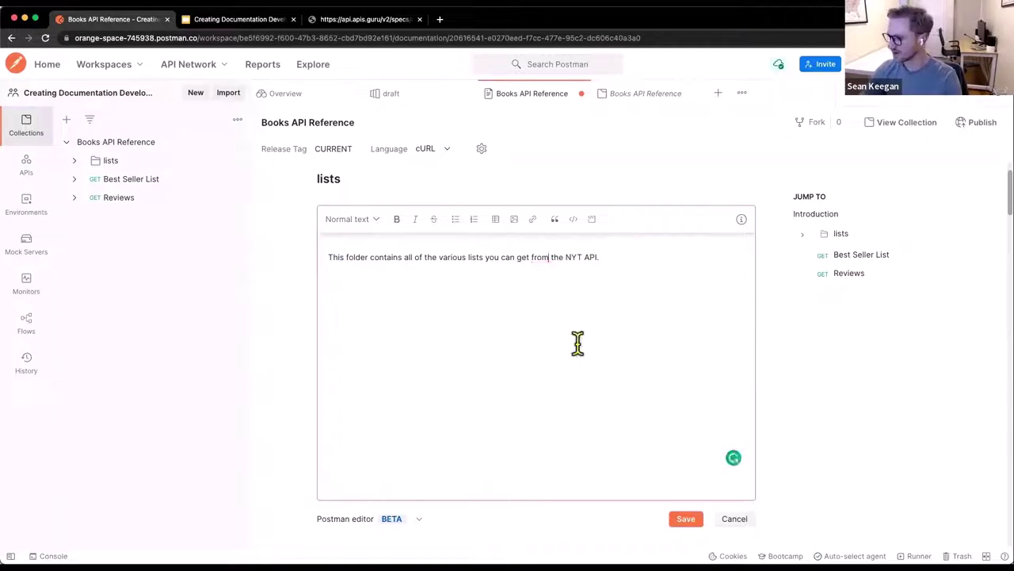
pyautogui.click(683, 520)
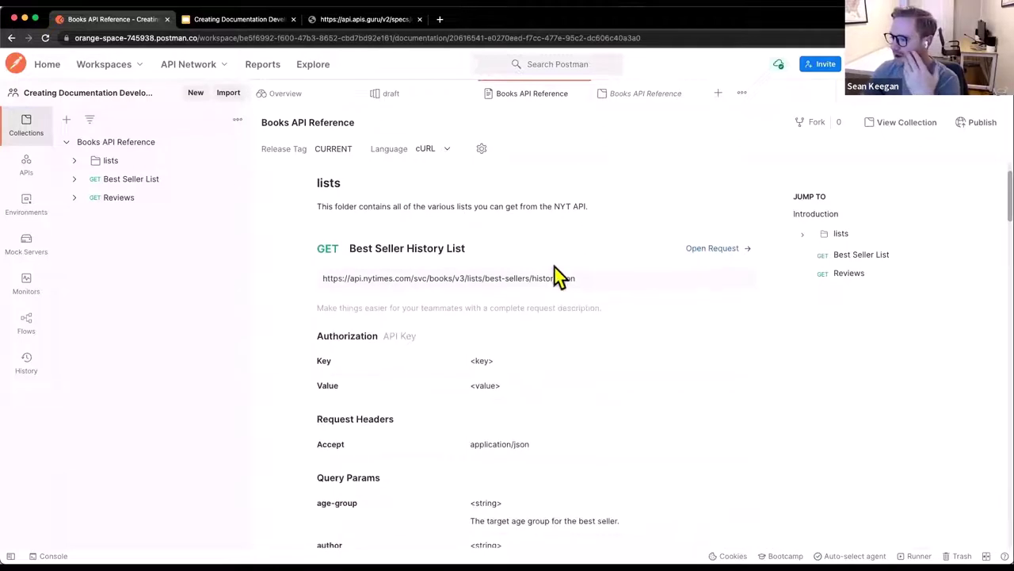
# - Examine the Best Seller History List documentation, including the types and descriptions of its query parameters from age-group to title
pyautogui.scroll(-1, 554, 274)
pyautogui.scroll(-1, 511, 309)
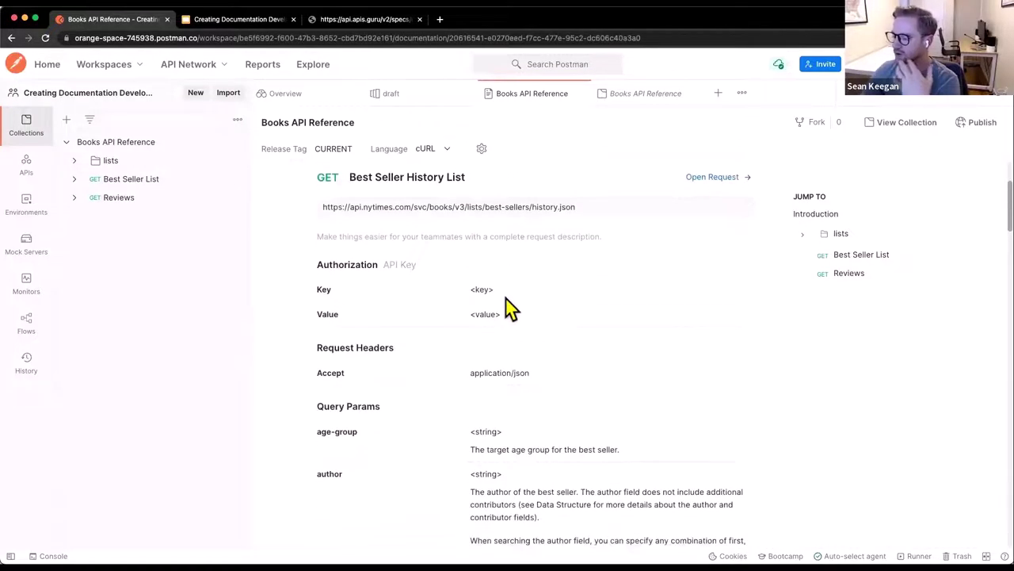
pyautogui.scroll(-1, 507, 301)
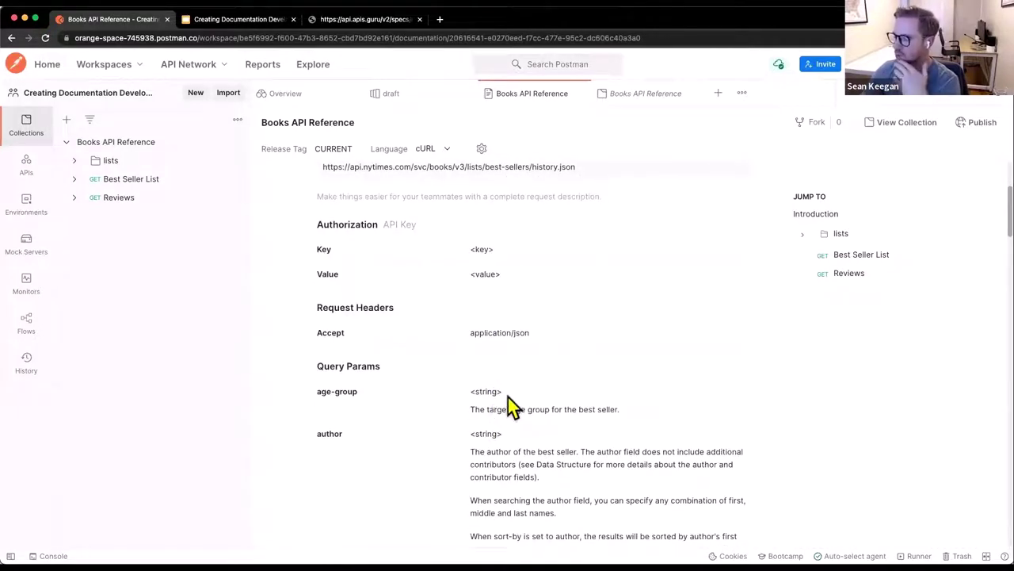
pyautogui.scroll(-1, 504, 396)
pyautogui.moveTo(505, 359); pyautogui.dragTo(473, 358)
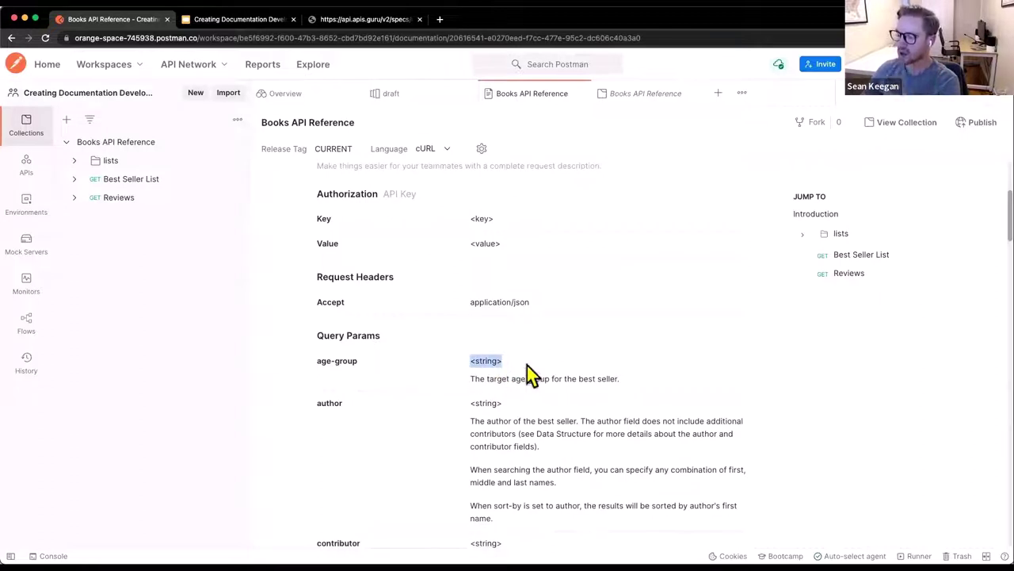
pyautogui.scroll(-1, 519, 362)
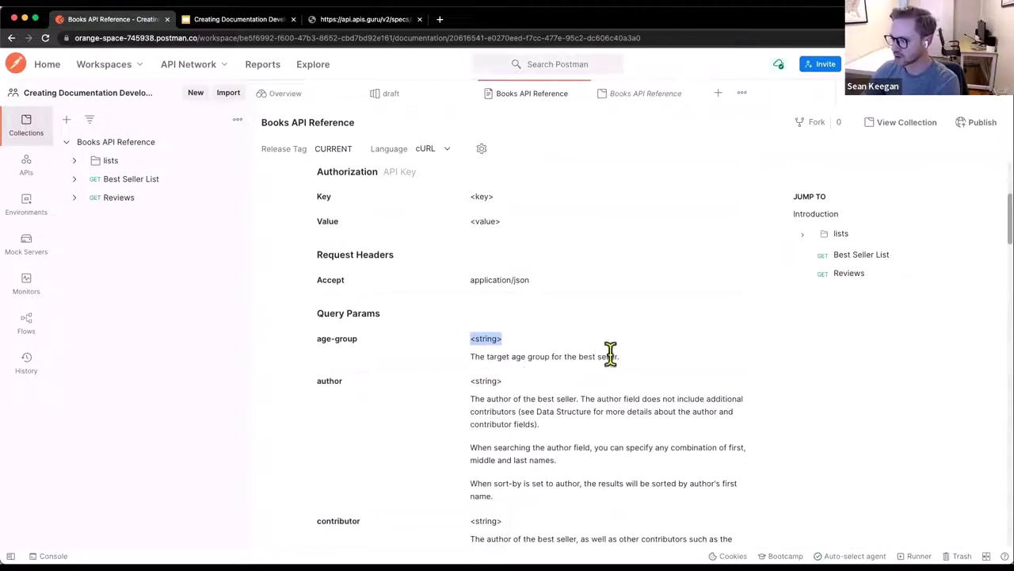
pyautogui.moveTo(622, 357); pyautogui.dragTo(487, 358)
pyautogui.tripleClick(512, 358)
pyautogui.scroll(-5, 514, 341)
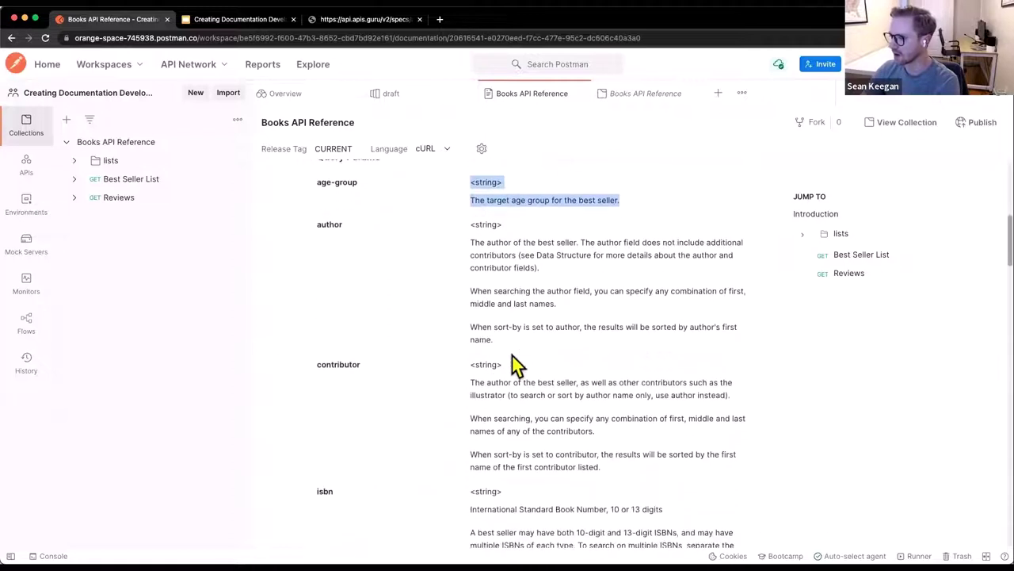
pyautogui.moveTo(508, 336); pyautogui.dragTo(464, 250)
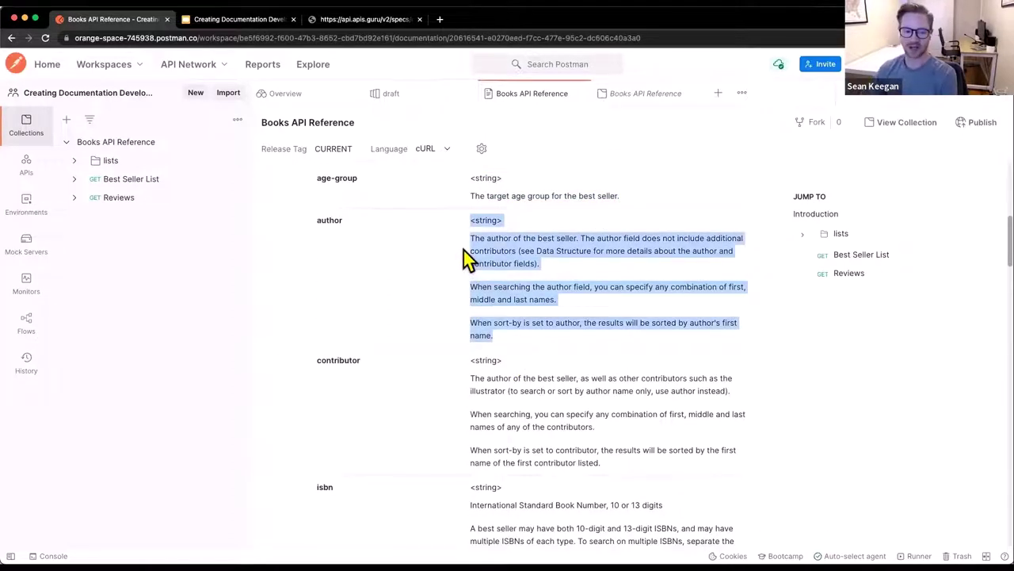
pyautogui.scroll(-5, 607, 345)
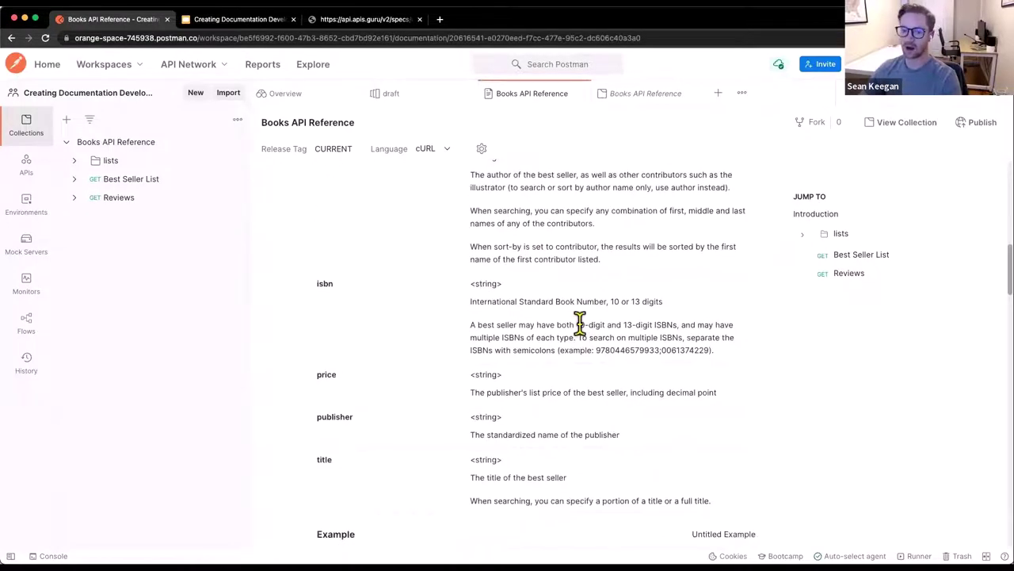
pyautogui.scroll(-2, 580, 325)
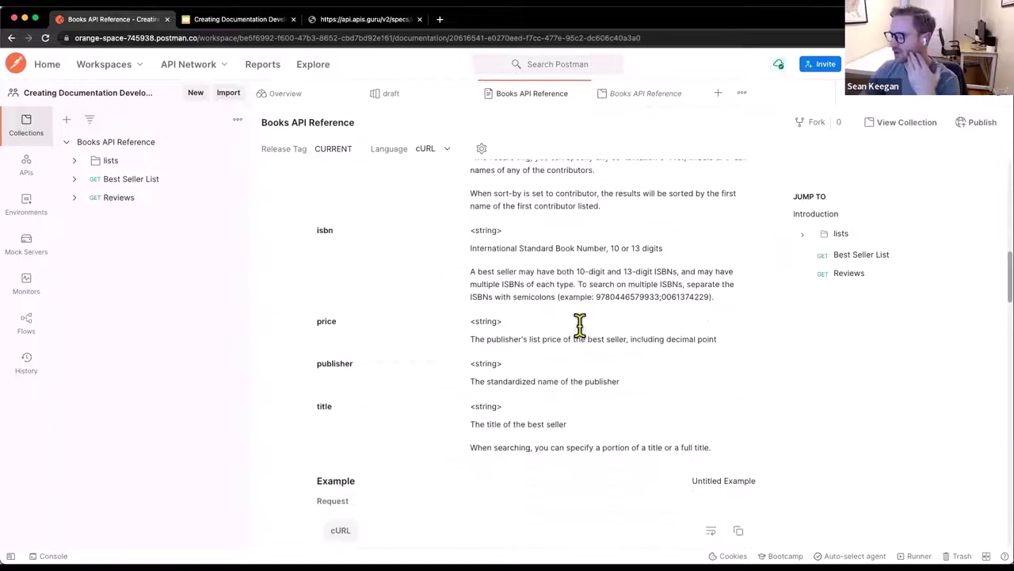
pyautogui.scroll(15, 581, 330)
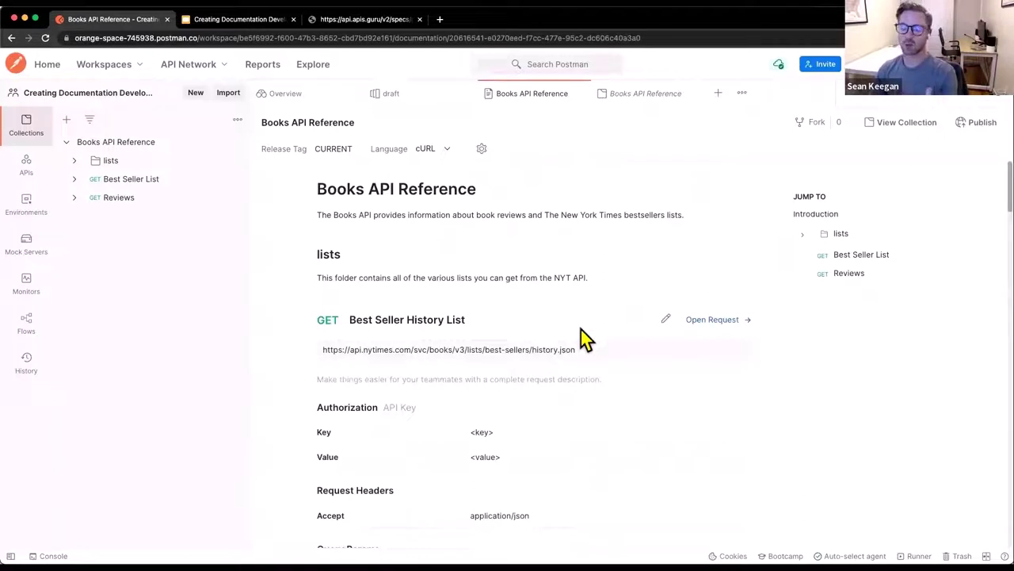
# - View the source OpenAPI JSON in the browser, return to Postman and open the Books API Reference collection under the Books API draft
pyautogui.click(368, 19)
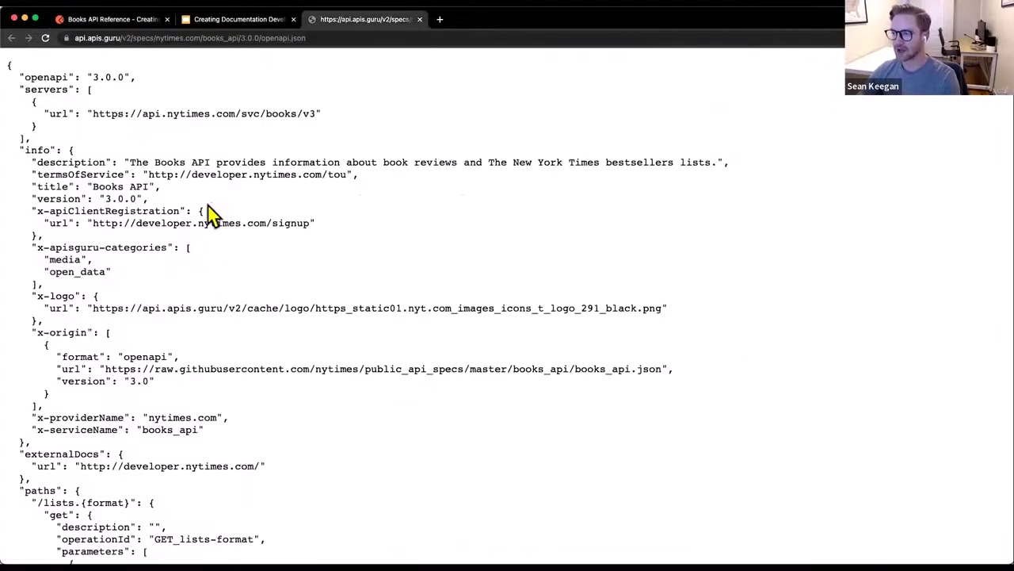
pyautogui.click(116, 22)
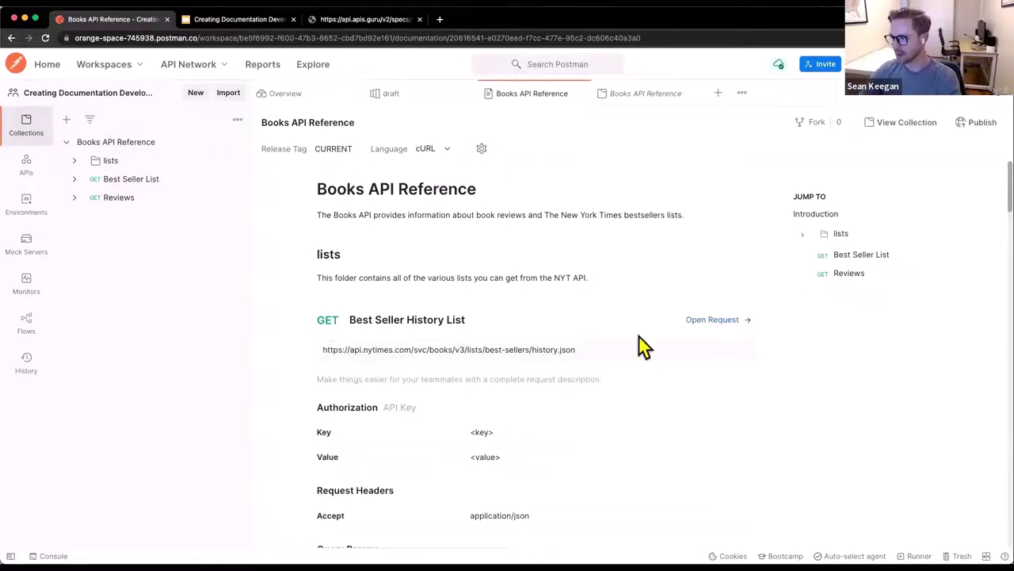
pyautogui.click(28, 175)
pyautogui.click(116, 166)
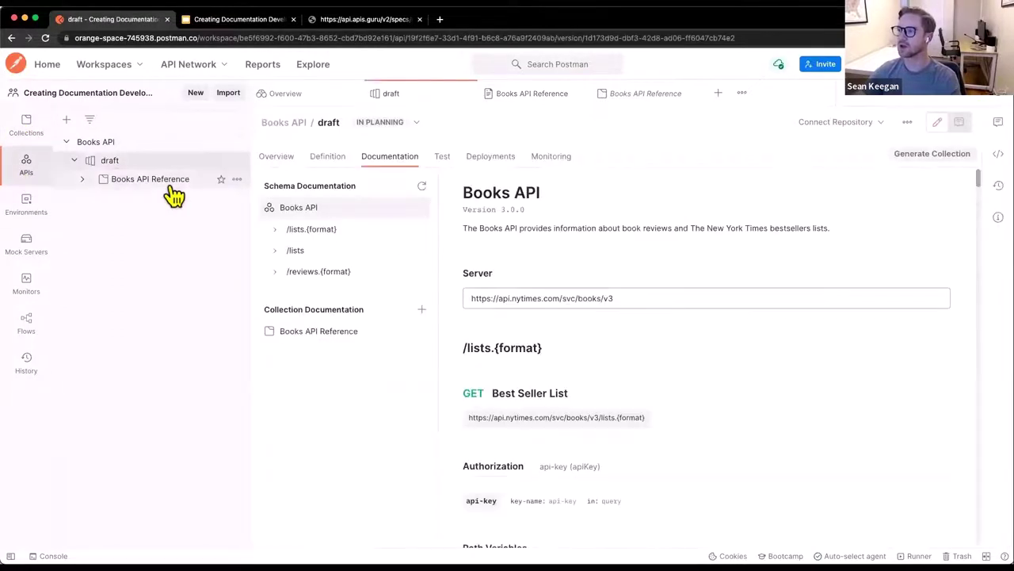
pyautogui.click(161, 182)
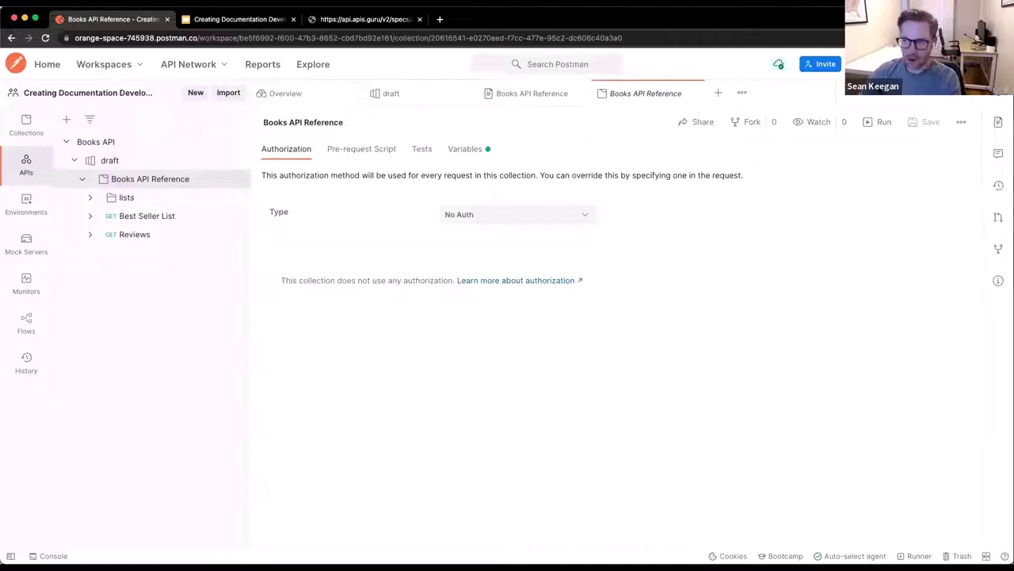
# - Open the Best Seller List request from the workspace's collections, look over its query parameters and expand the lists folder
pyautogui.click(26, 127)
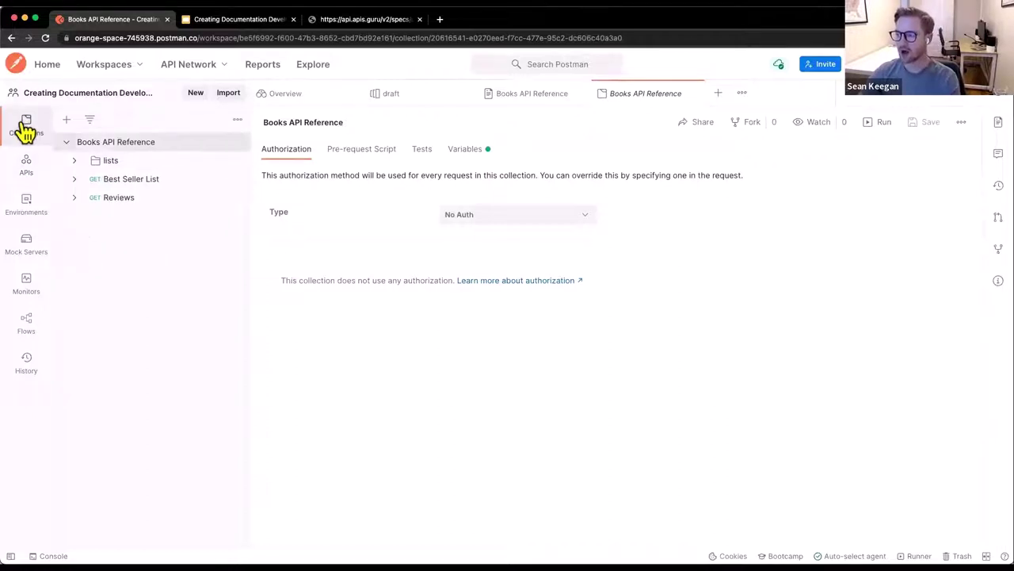
pyautogui.click(126, 180)
pyautogui.scroll(-2, 436, 234)
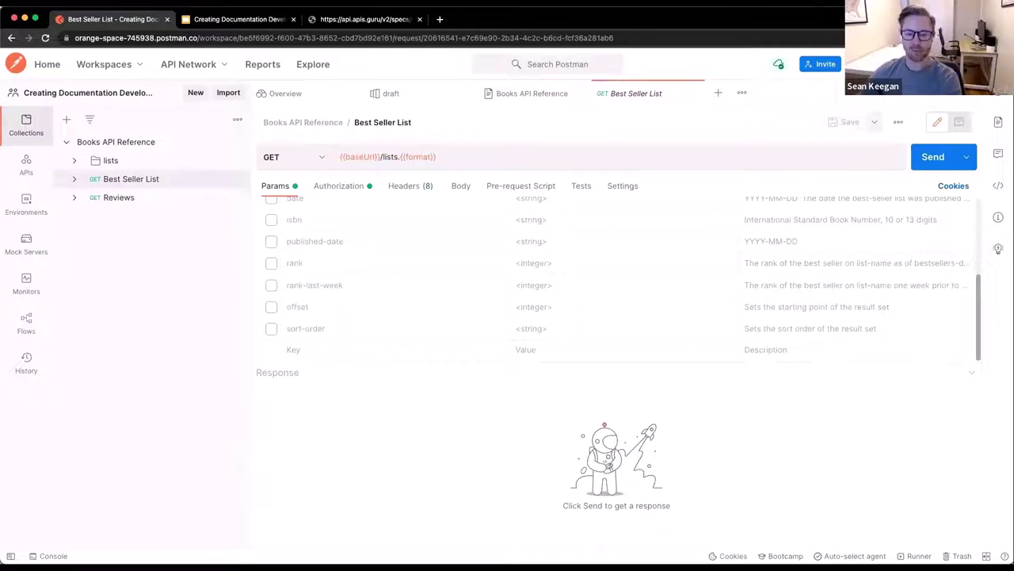
pyautogui.scroll(3, 328, 290)
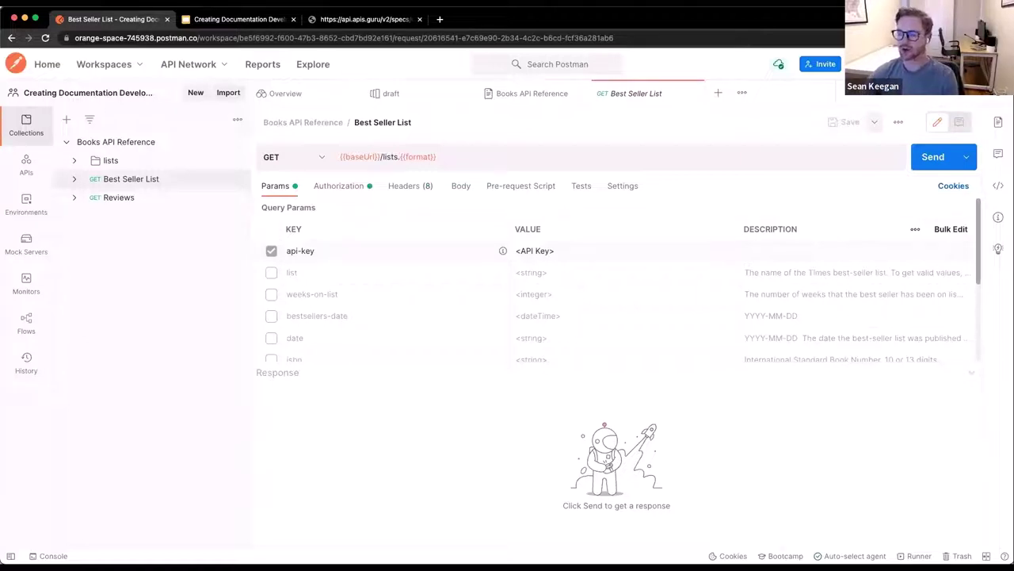
pyautogui.click(77, 162)
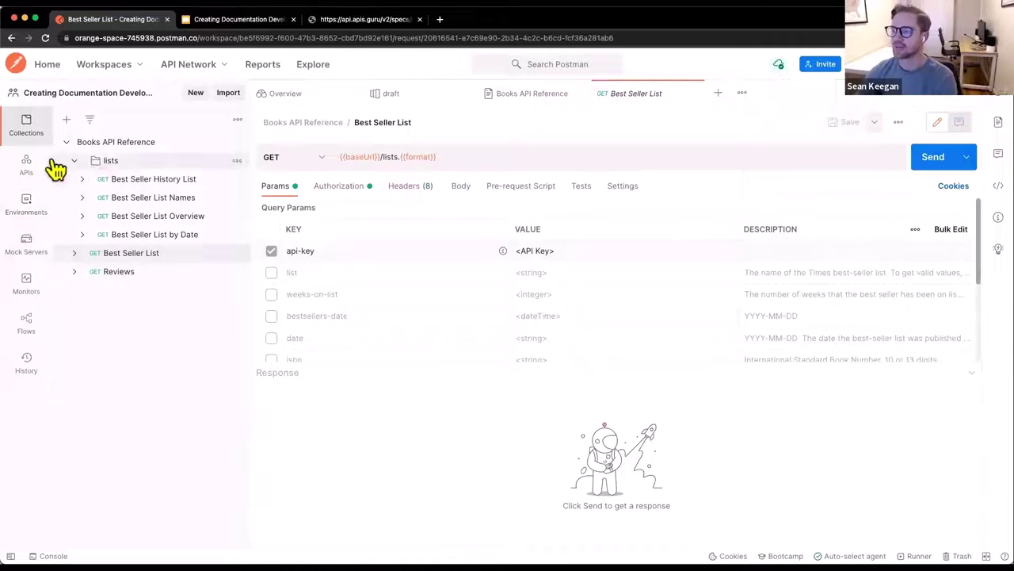
# - Create a new collection named "Workflow: Get Review of Best Selling Author"
pyautogui.click(194, 99)
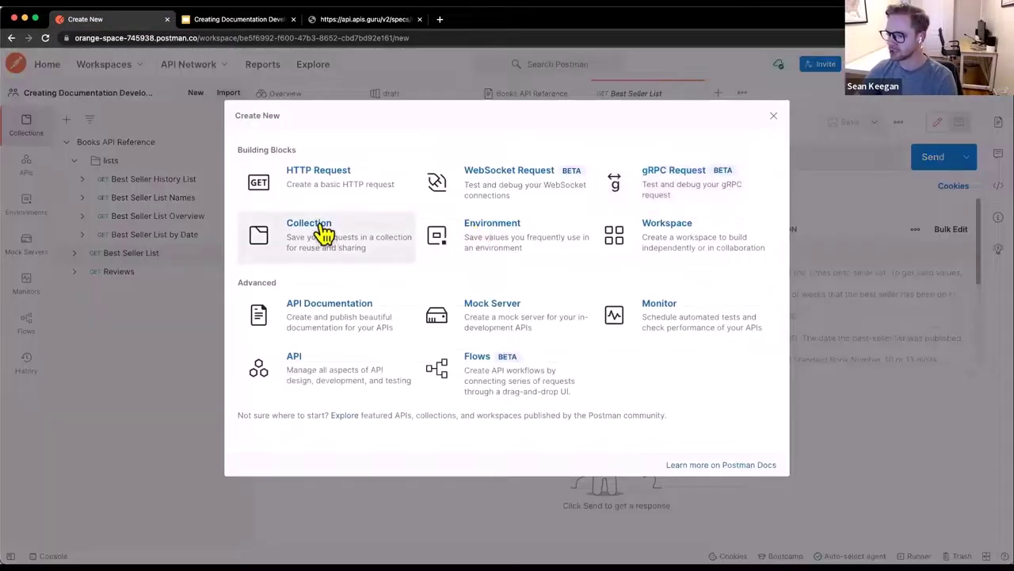
pyautogui.click(323, 232)
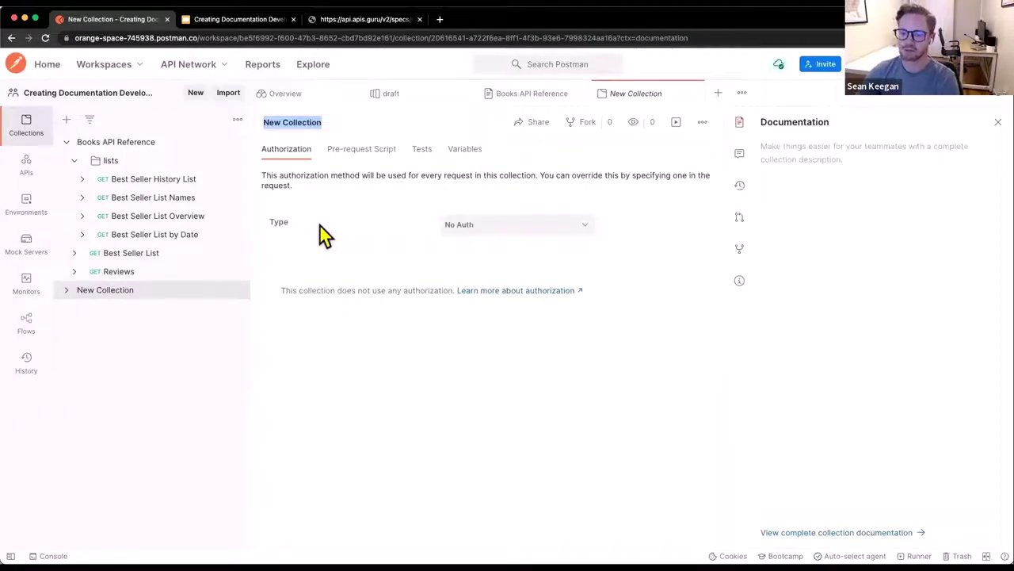
pyautogui.write('Workf')
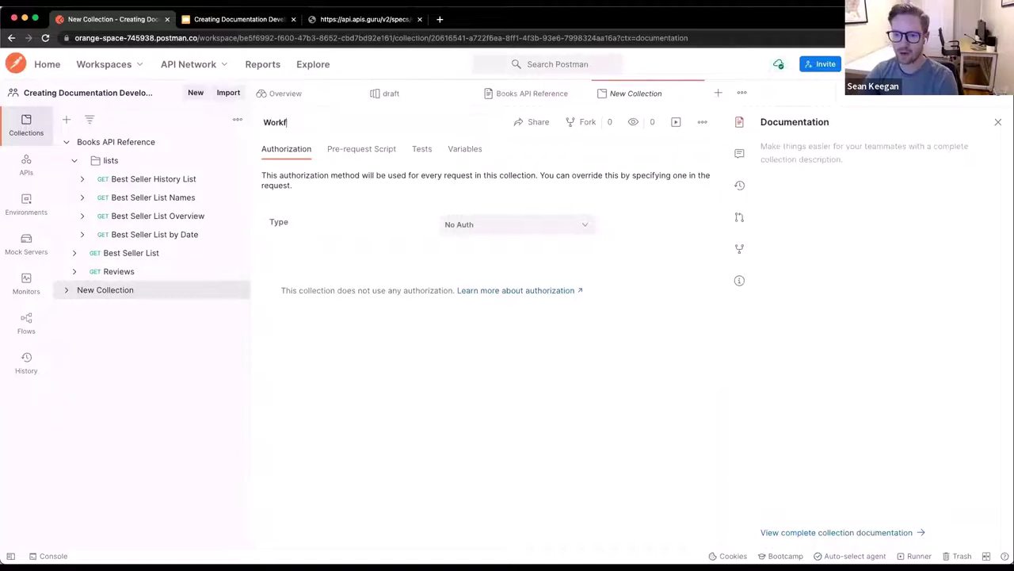
pyautogui.write('low: Get')
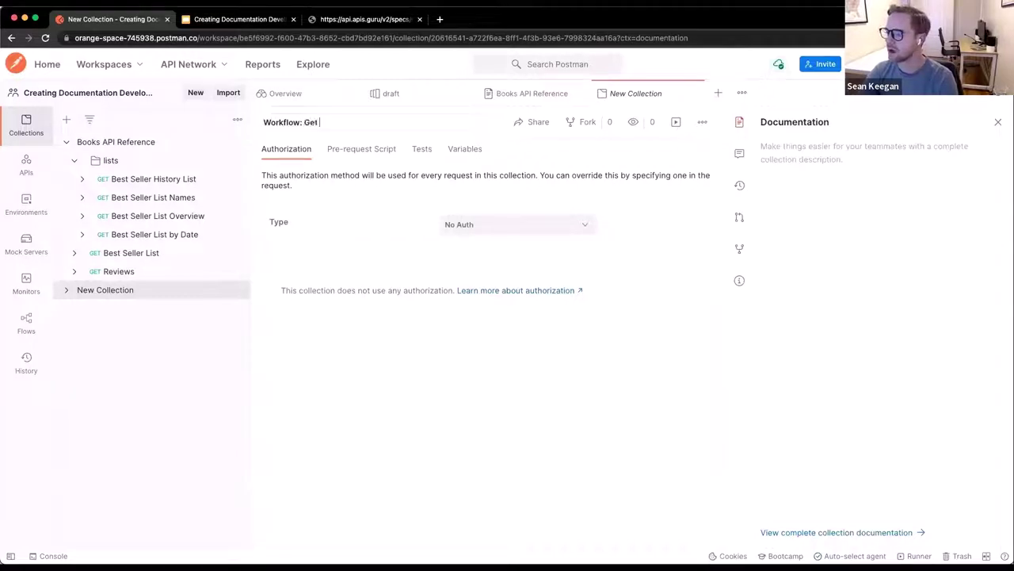
pyautogui.write(' Review of Best Selling Author')
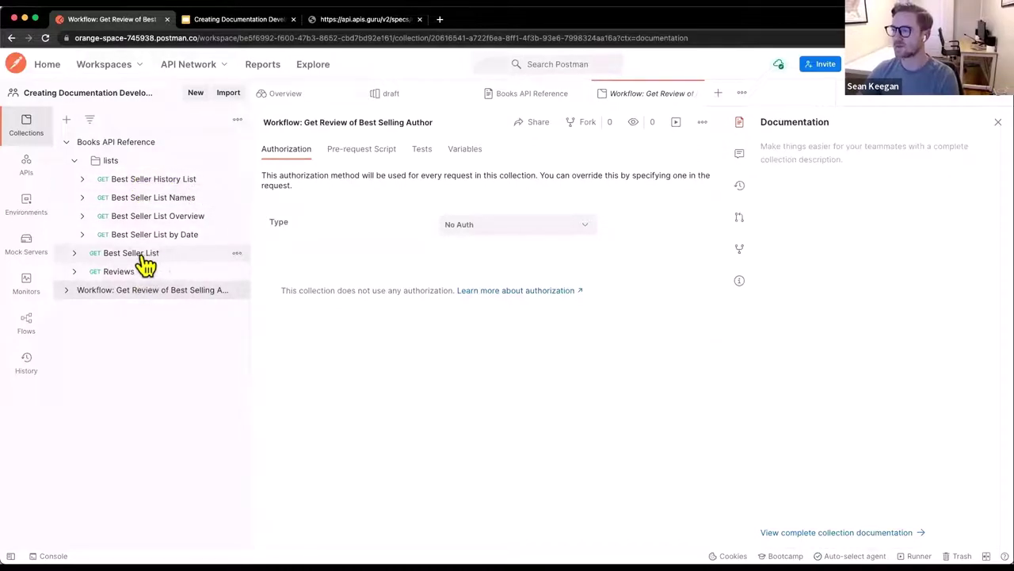
# - Duplicate the Best Seller List request, move the copy into the "Workflow: Get Review of Best Selling Author" collection and expand that collection
pyautogui.click(237, 253)
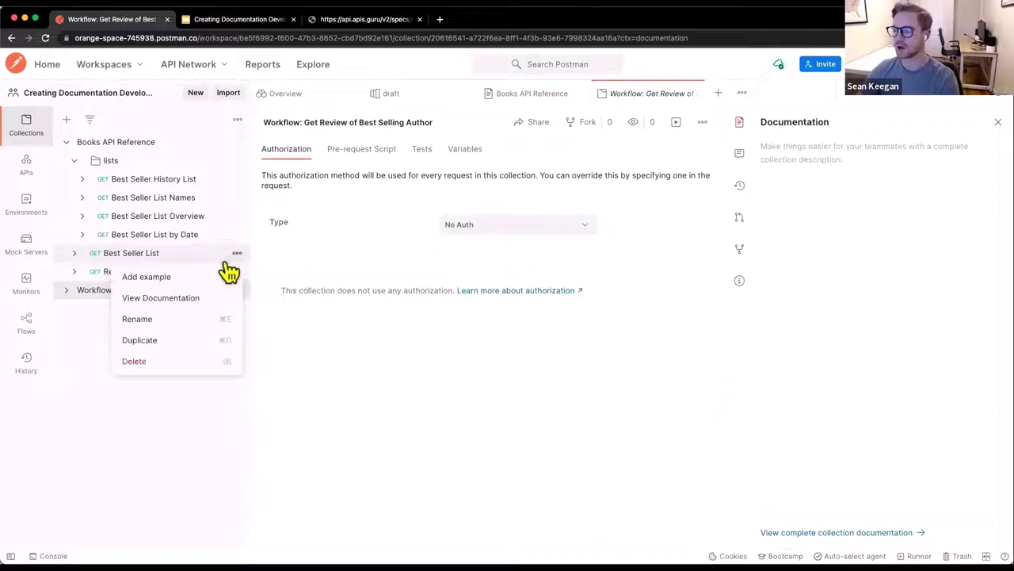
pyautogui.click(183, 338)
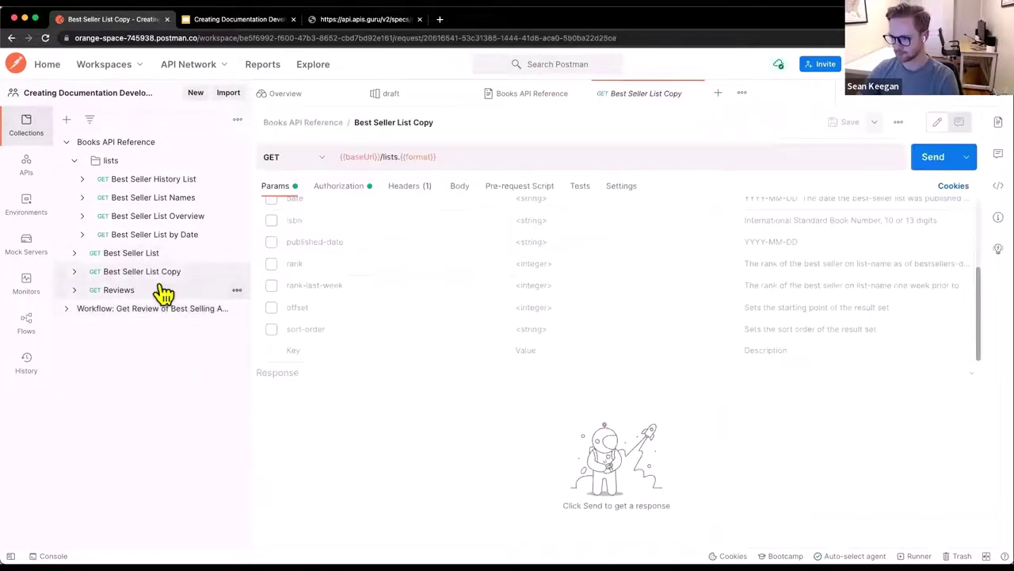
pyautogui.moveTo(140, 283); pyautogui.dragTo(142, 310)
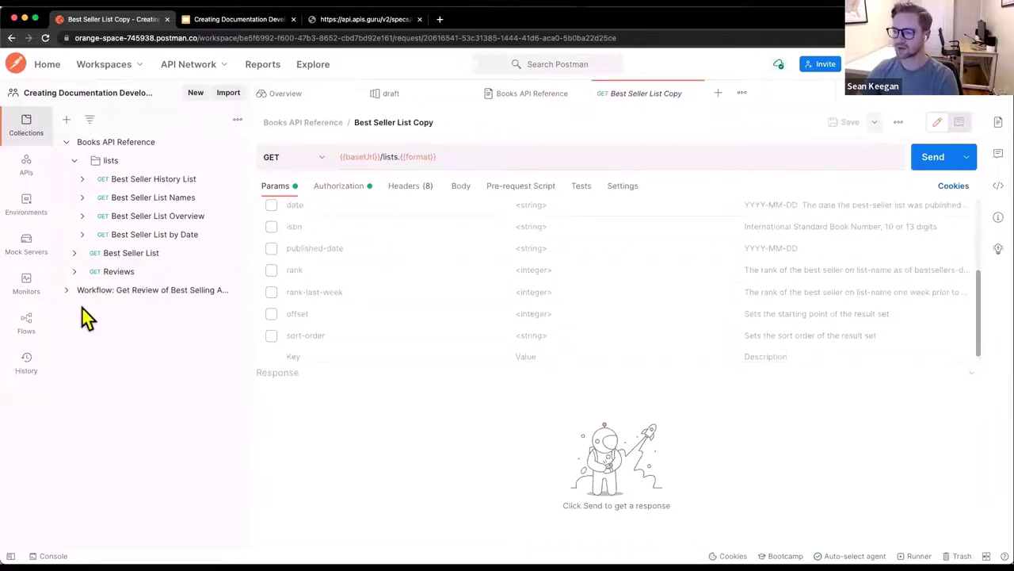
pyautogui.click(67, 291)
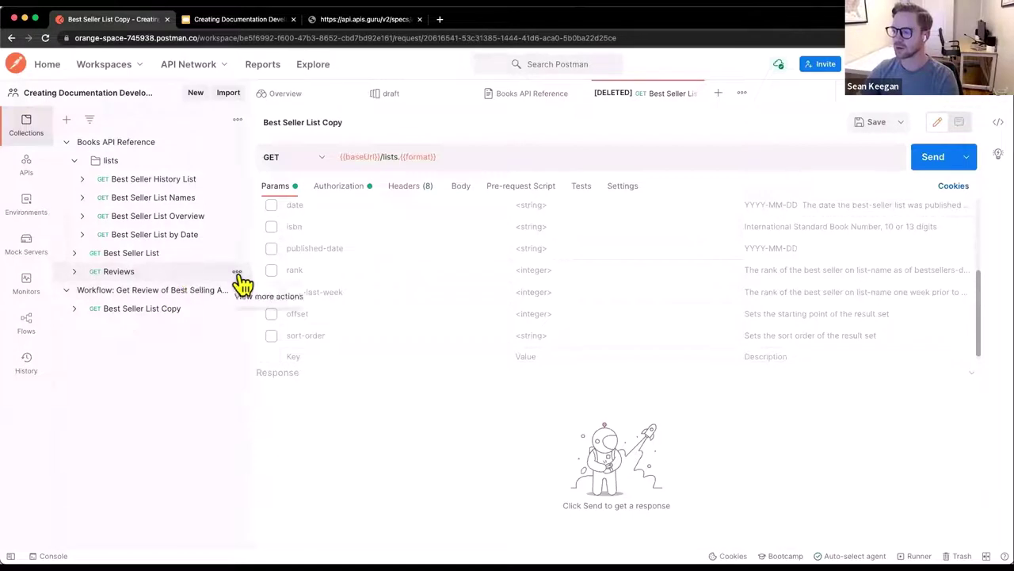
# - Duplicate the Reviews request of Books API Reference and move the copy into the workflow collection after Best Seller List Copy
pyautogui.click(237, 272)
pyautogui.click(174, 360)
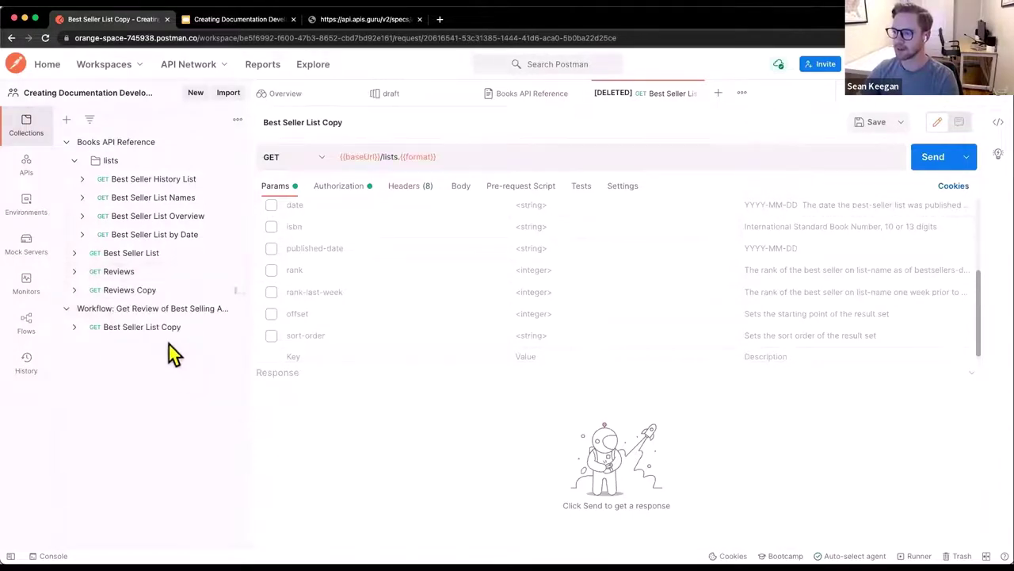
pyautogui.moveTo(129, 299); pyautogui.dragTo(181, 325)
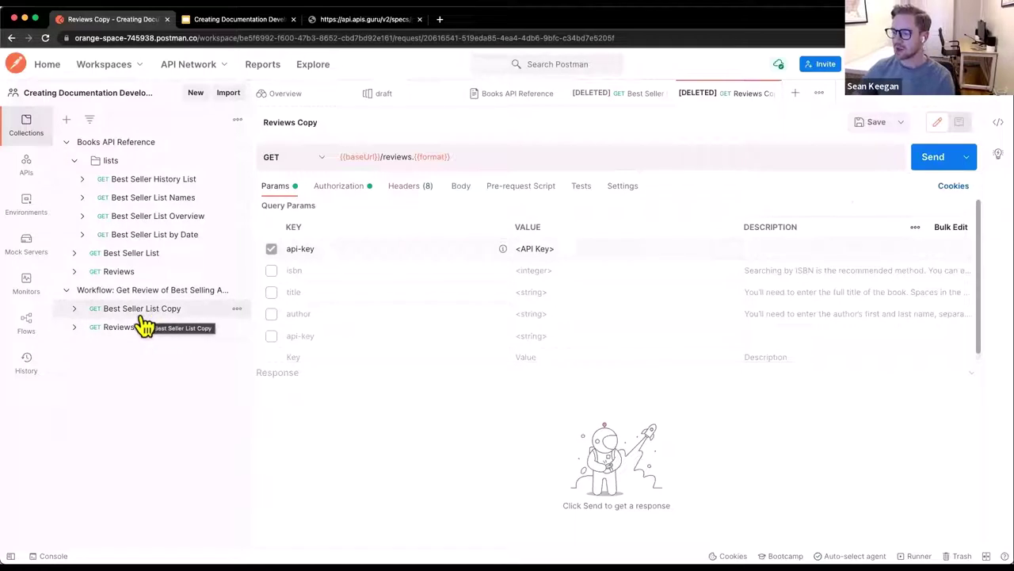
# - Rename the Best Seller List Copy request in the workflow collection as "Best Seller List"
pyautogui.click(237, 309)
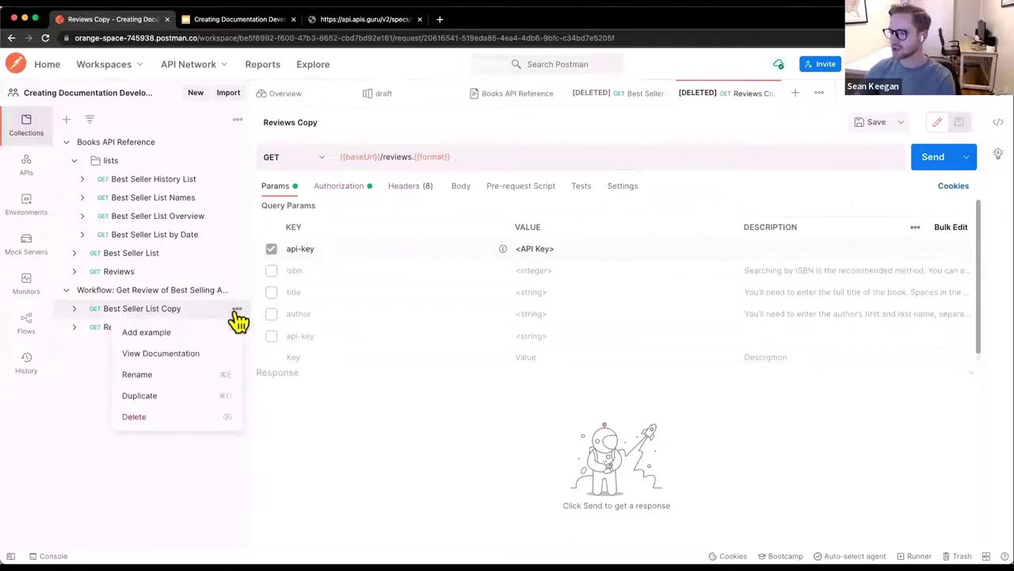
pyautogui.click(182, 372)
pyautogui.click(175, 309)
pyautogui.press('BackSpace')
pyautogui.press('BackSpace')
pyautogui.press('BackSpace')
pyautogui.press('BackSpace')
pyautogui.press('BackSpace')
pyautogui.press('BackSpace')
pyautogui.write('t')
pyautogui.press('Return')
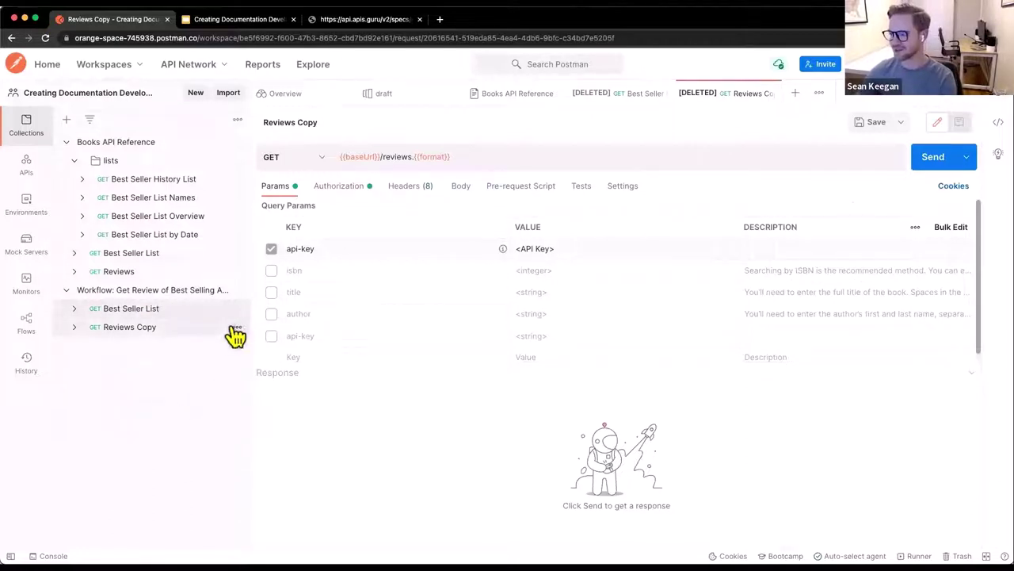
# - Rename the Reviews Copy request in the workflow collection as "Reviews"
pyautogui.click(236, 328)
pyautogui.click(192, 394)
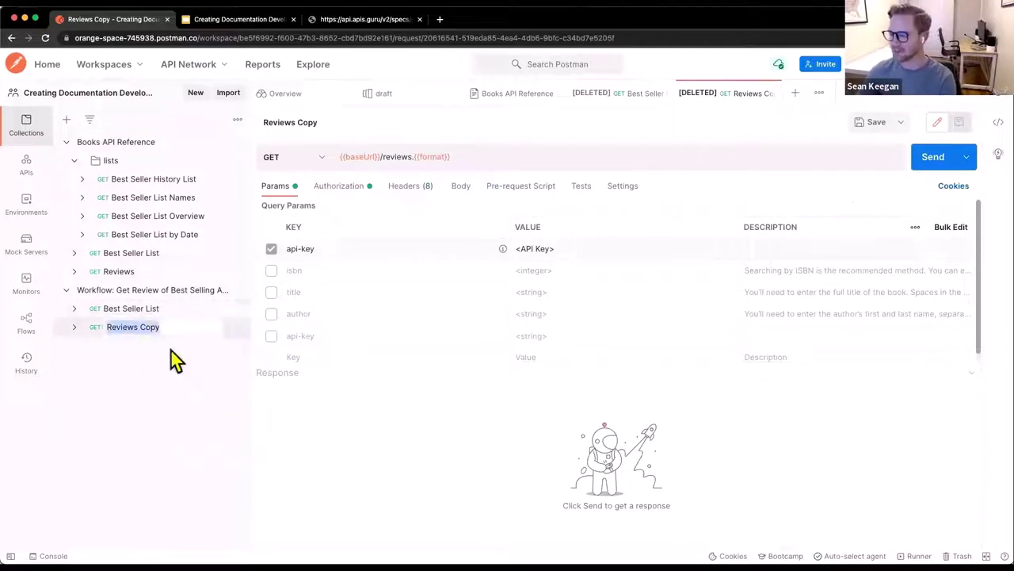
pyautogui.click(145, 326)
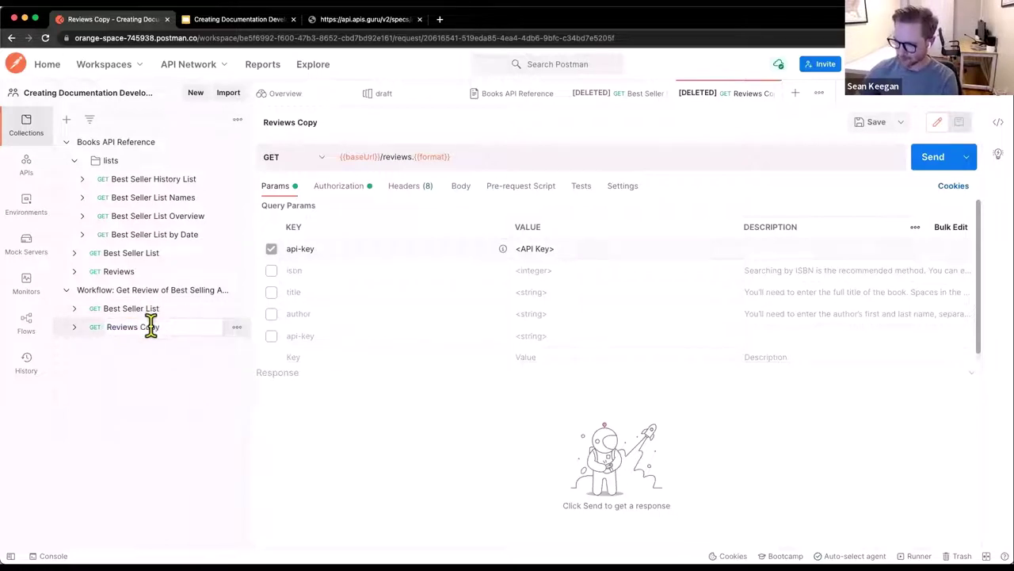
pyautogui.press('BackSpace')
pyautogui.press('BackSpace')
pyautogui.press('BackSpace')
pyautogui.press('BackSpace')
pyautogui.press('BackSpace')
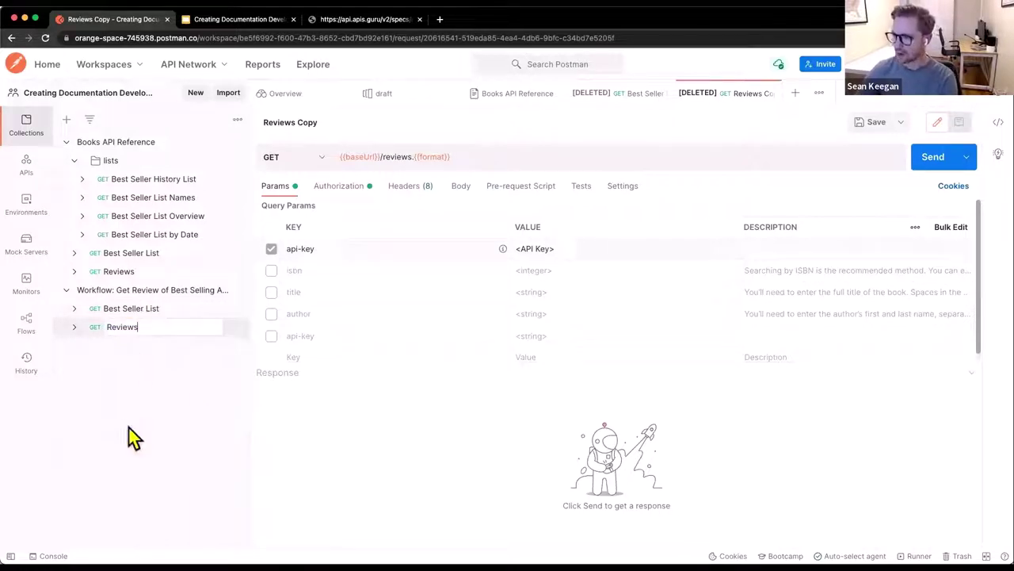
pyautogui.click(130, 432)
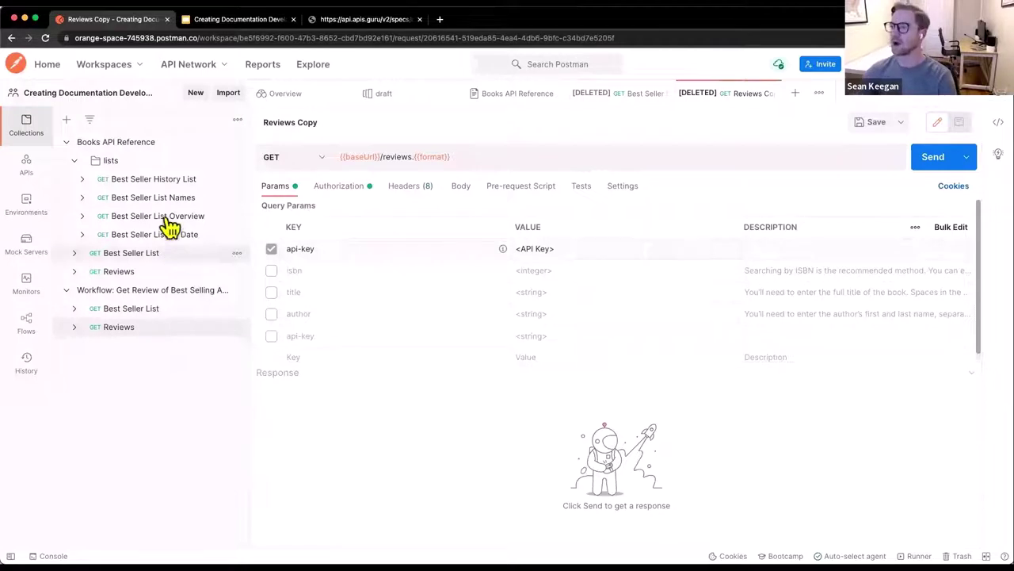
# - Show the Books API Reference collection's variables and close the open views of the two deleted request copies
pyautogui.click(125, 146)
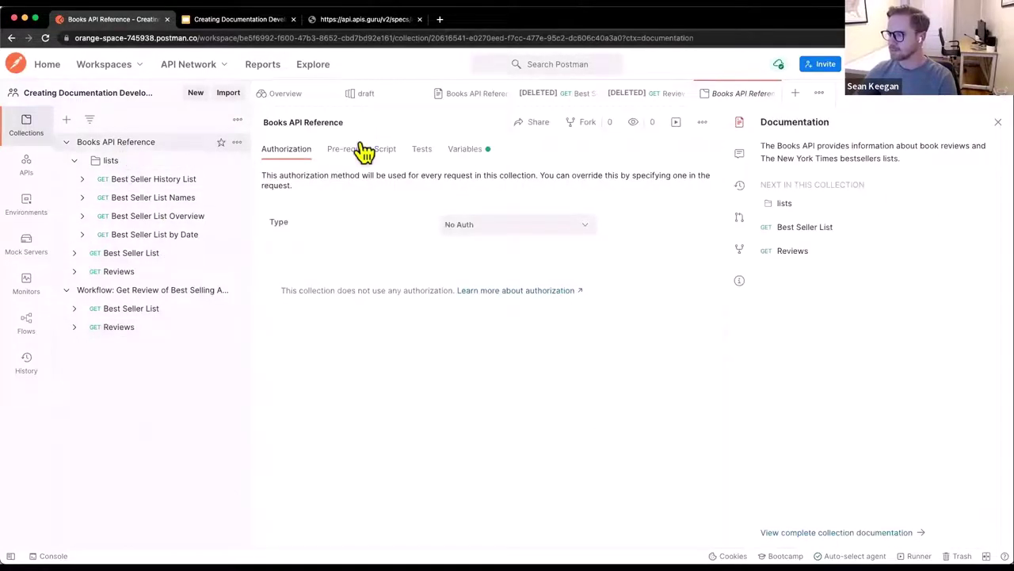
pyautogui.click(474, 158)
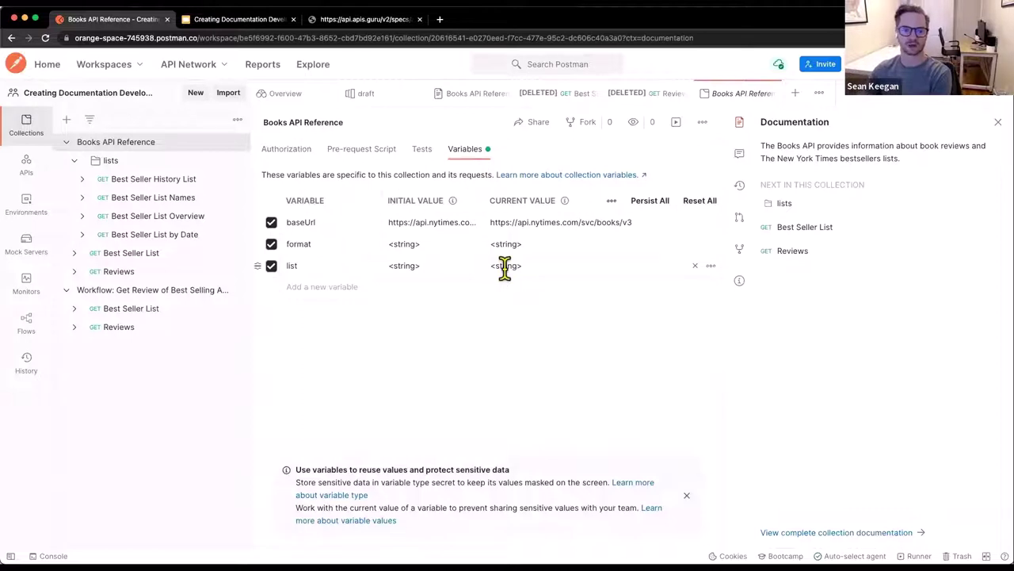
pyautogui.click(593, 93)
pyautogui.click(670, 94)
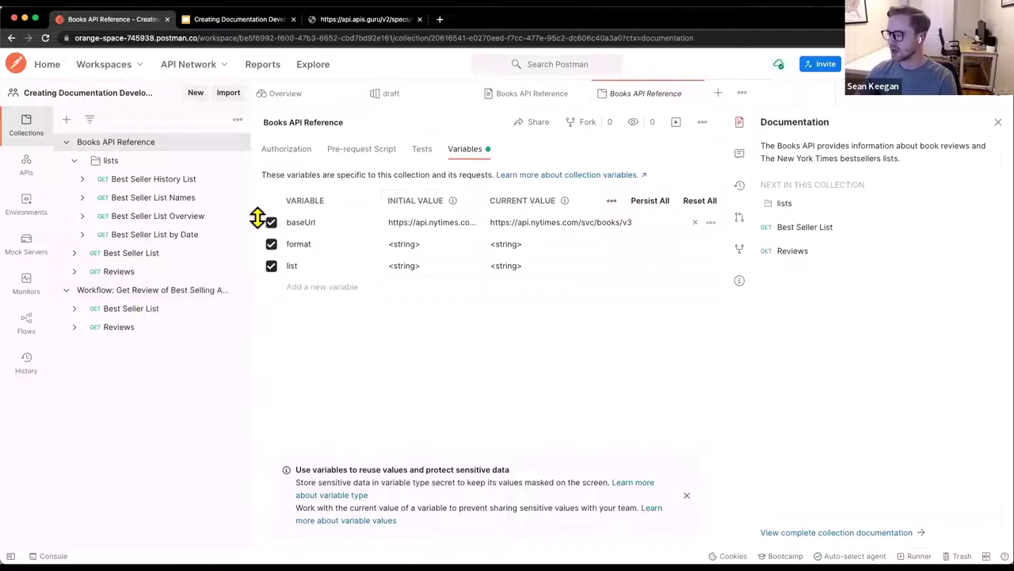
pyautogui.click(127, 308)
pyautogui.moveTo(356, 154)
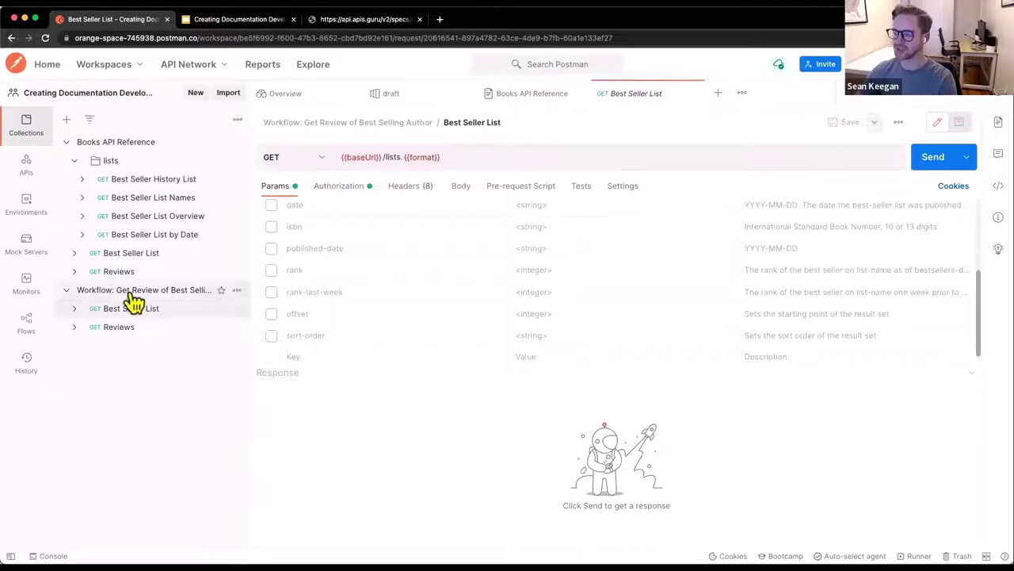
pyautogui.click(125, 149)
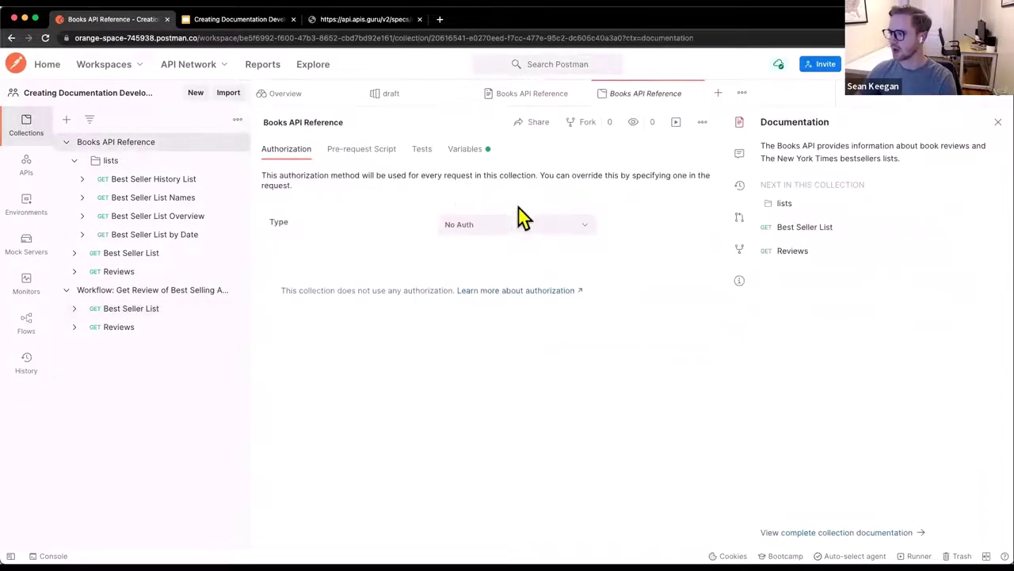
pyautogui.click(474, 152)
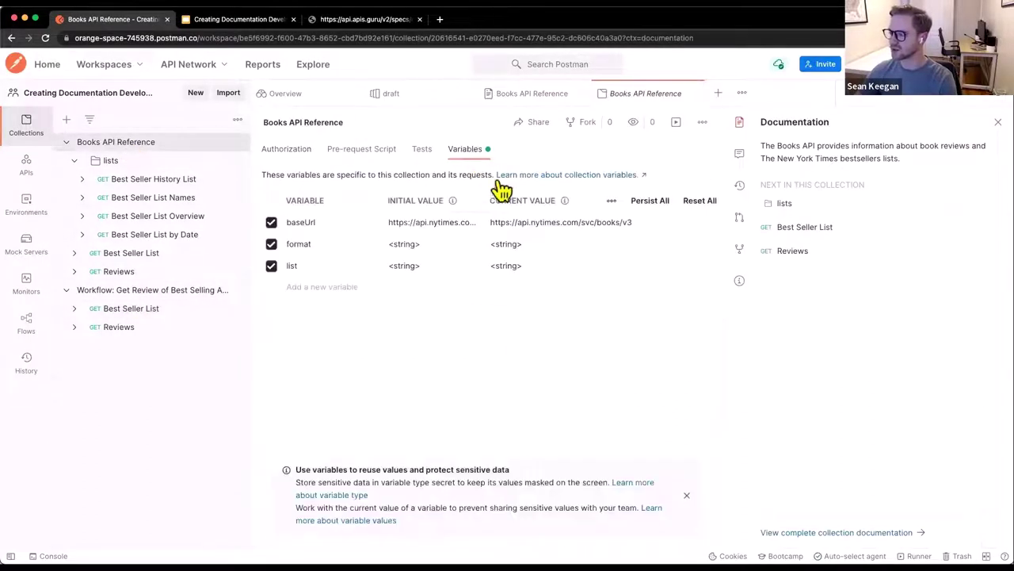
pyautogui.tripleClick(557, 224)
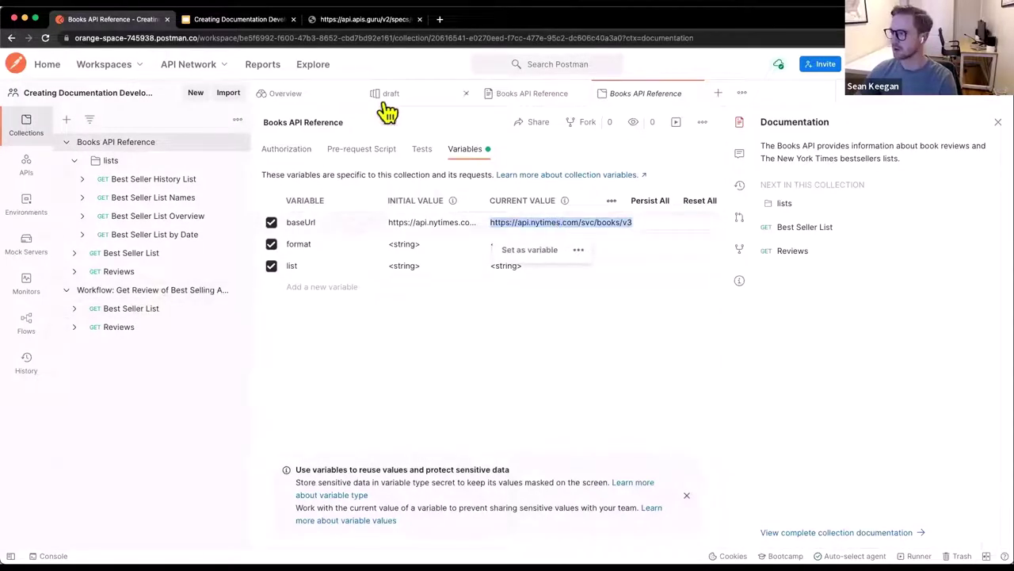
pyautogui.click(523, 96)
pyautogui.click(166, 290)
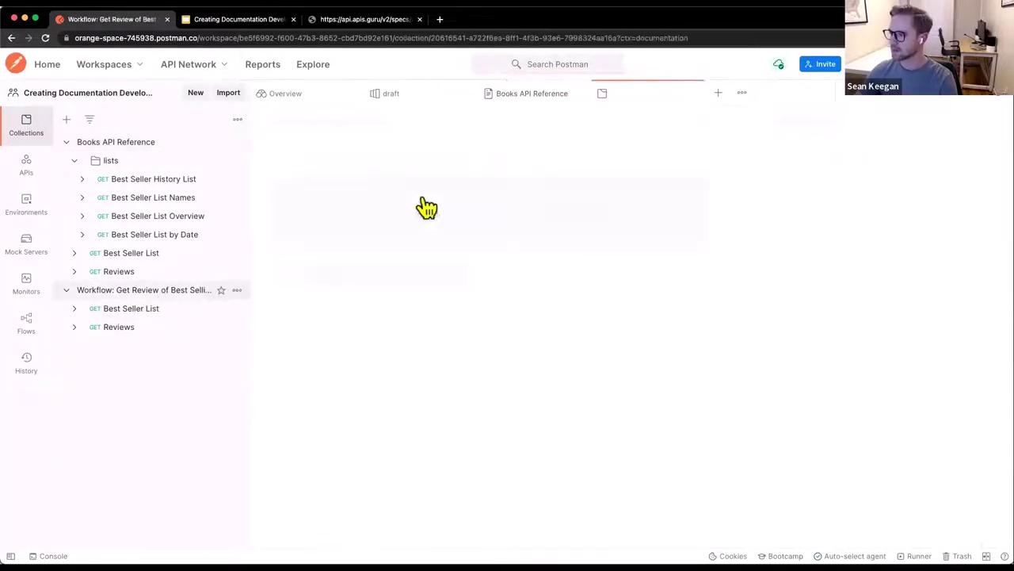
pyautogui.click(467, 151)
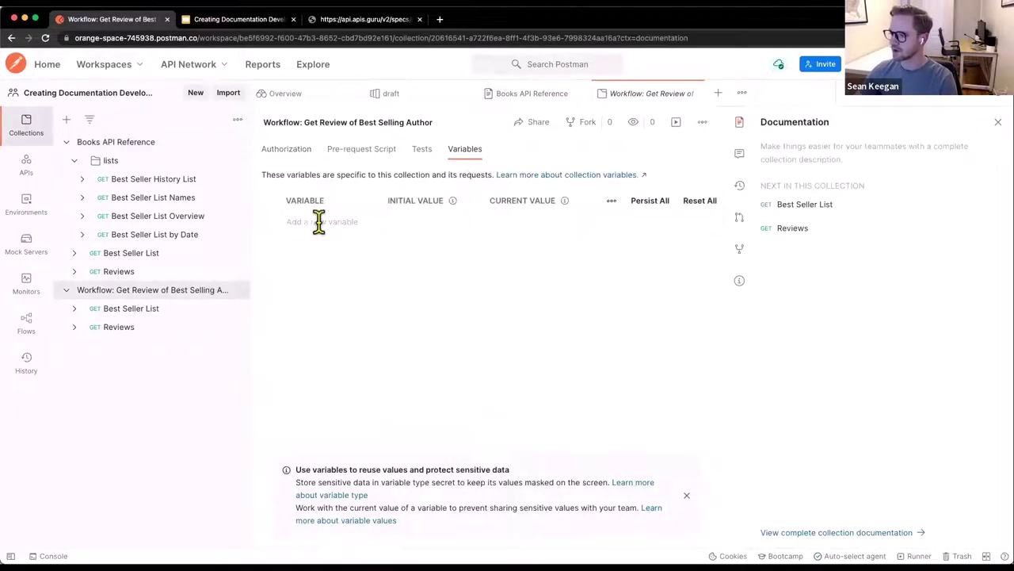
pyautogui.write('baseUrl')
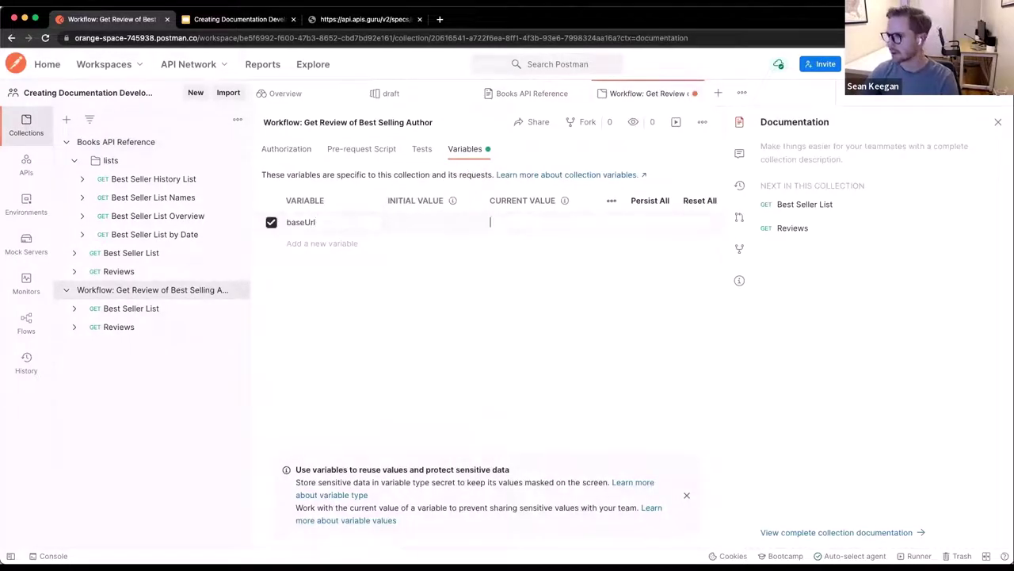
pyautogui.press('super+v')
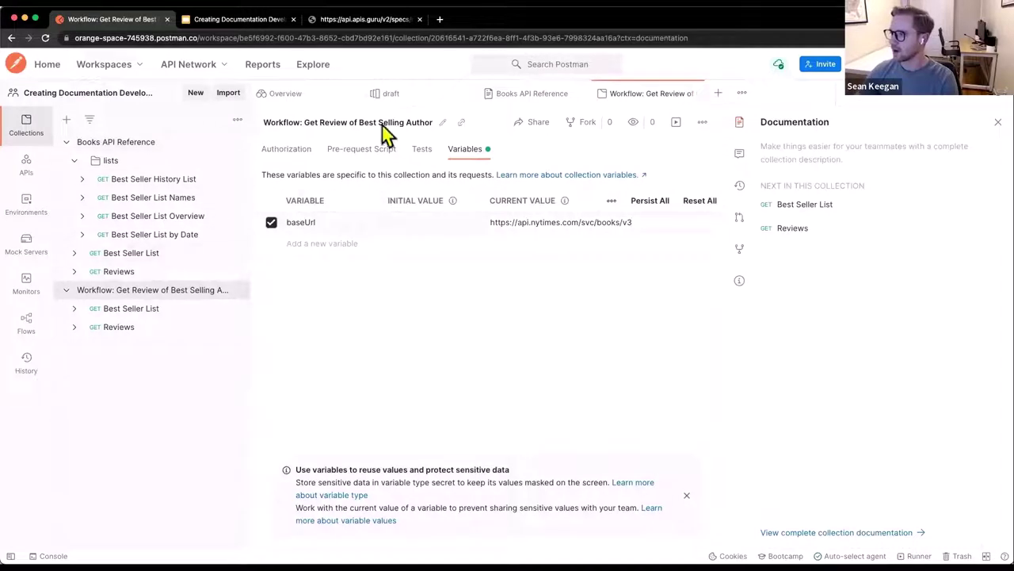
# - Look up the format variable in Books API Reference and add a format variable with the value json to the workflow collection
pyautogui.click(131, 142)
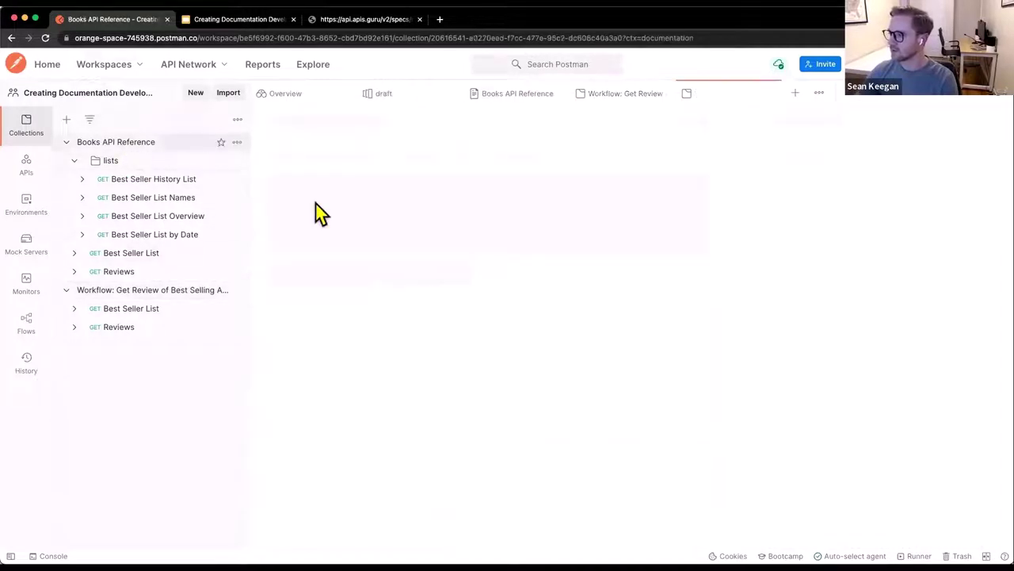
pyautogui.click(481, 155)
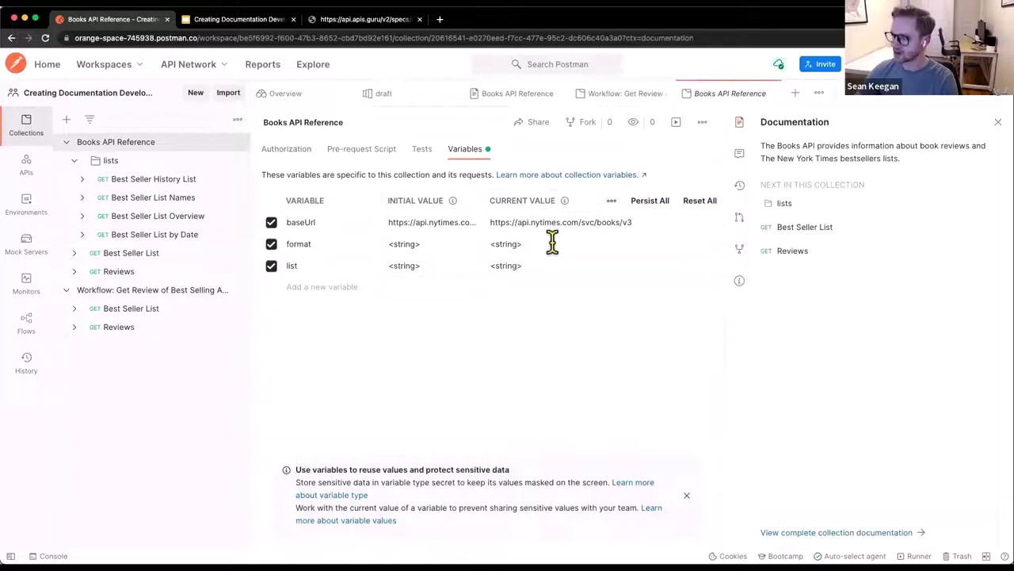
pyautogui.click(523, 243)
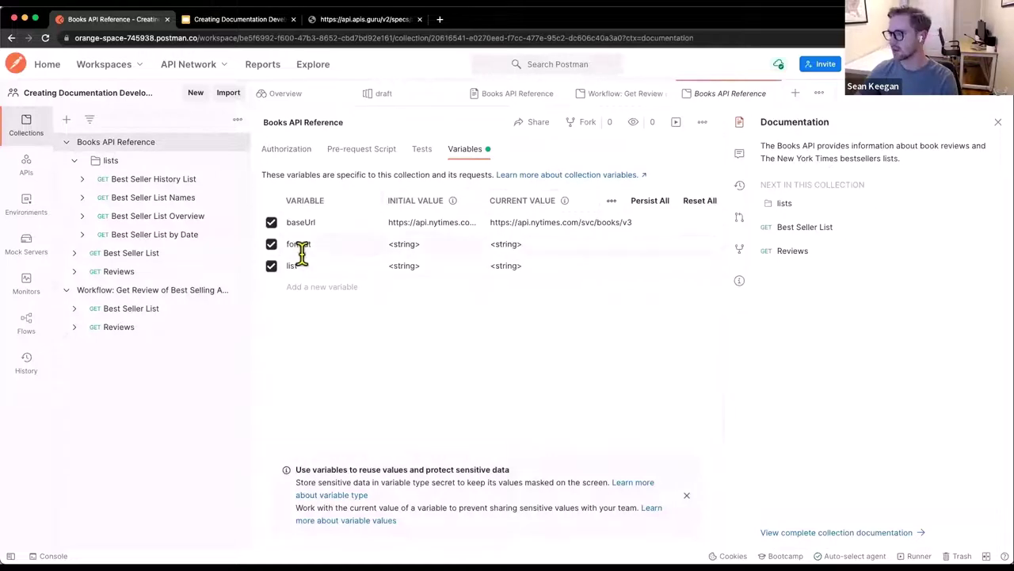
pyautogui.click(142, 293)
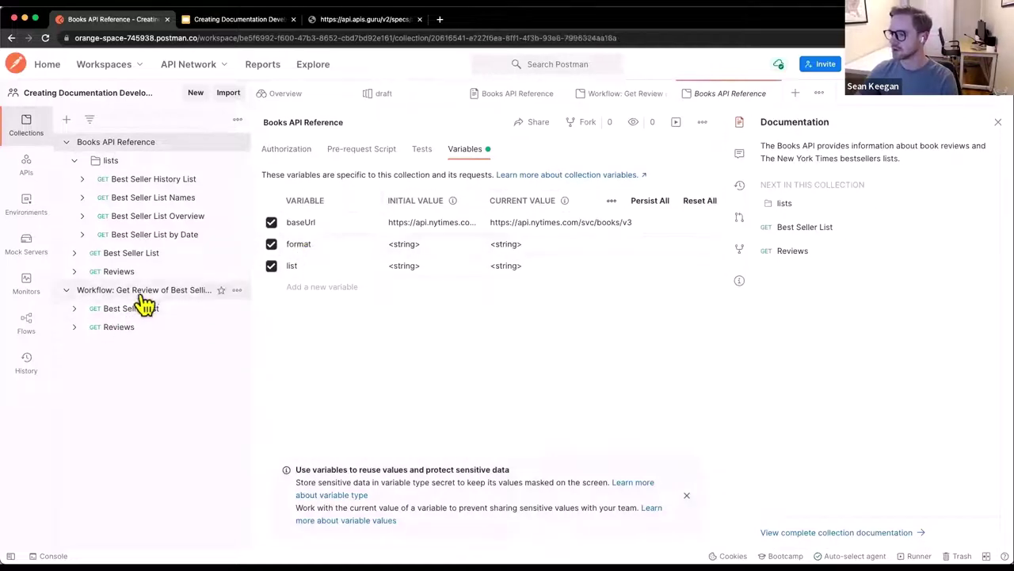
pyautogui.write('format')
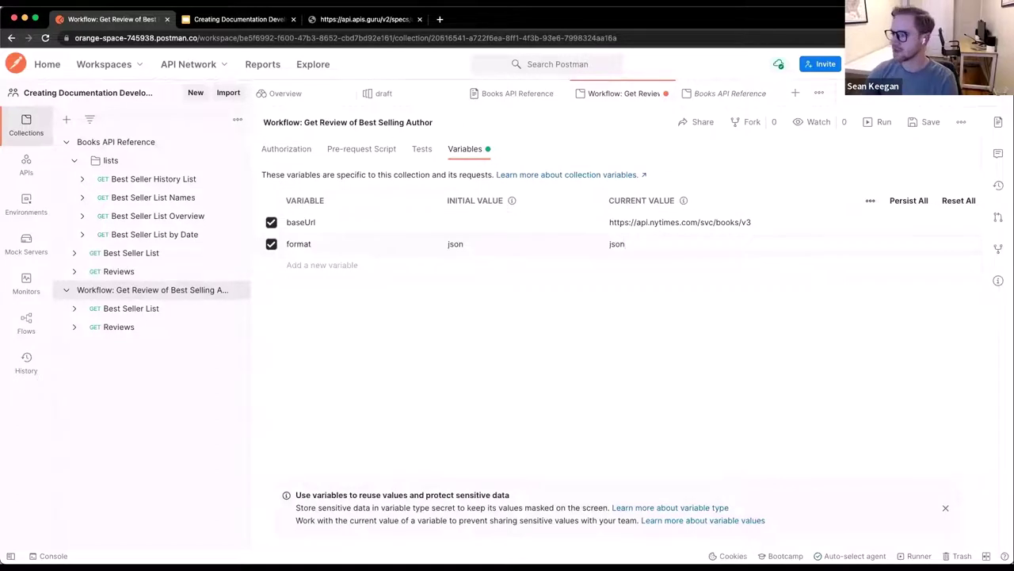
# - Check the format variable in the workflow's Best Seller List URL and compare it with the Books API Reference collection's variables
pyautogui.click(143, 313)
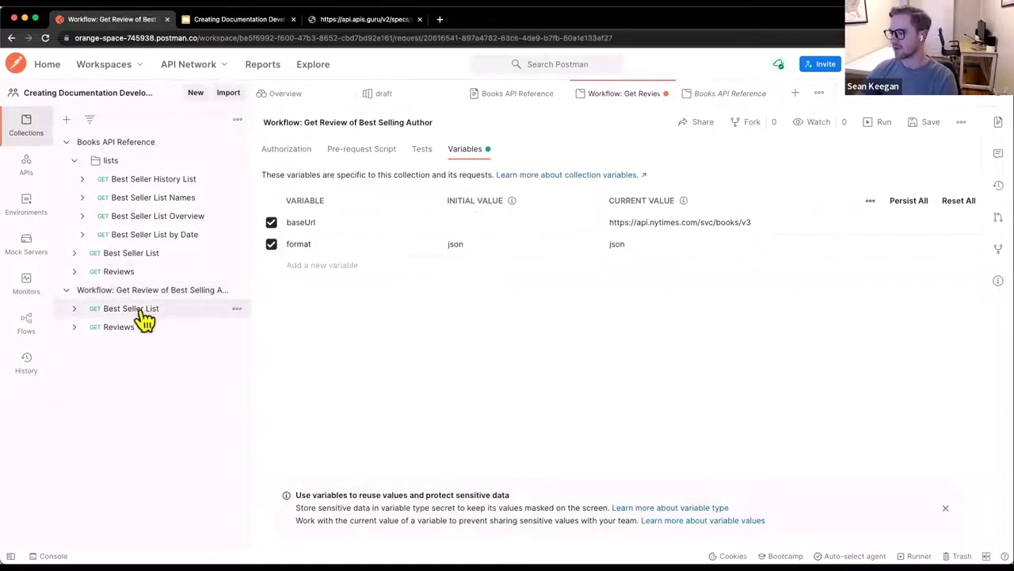
pyautogui.moveTo(421, 154)
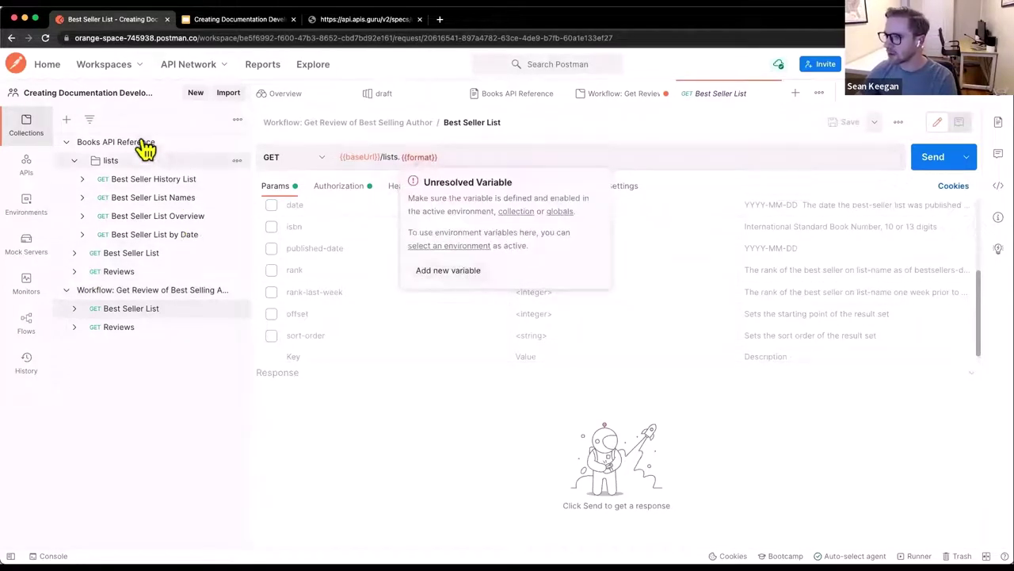
pyautogui.click(198, 143)
pyautogui.click(464, 149)
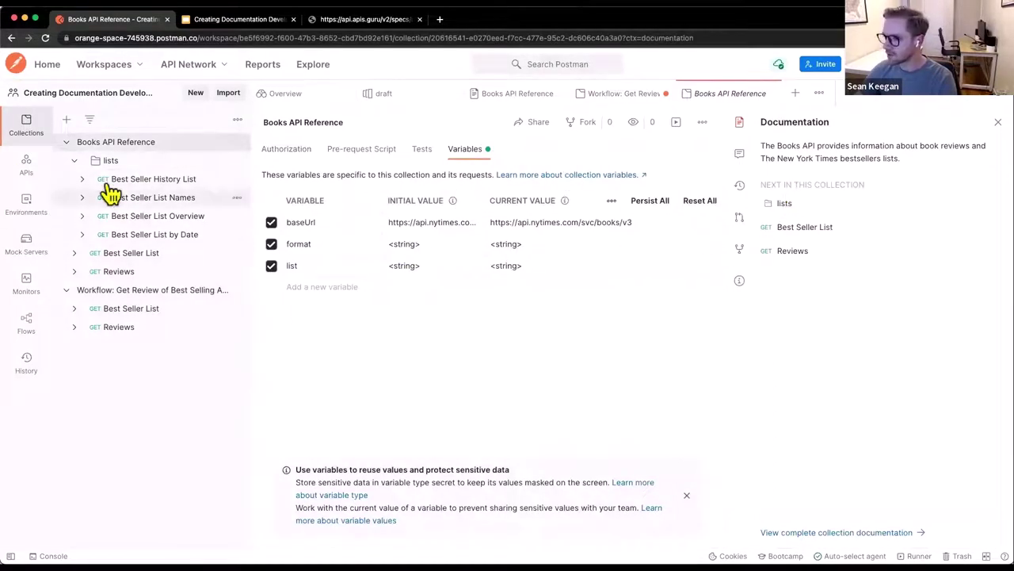
# - Examine the authorization and query parameters of Books API Reference's Best Seller List request, and return to the workflow collection's variables
pyautogui.click(141, 261)
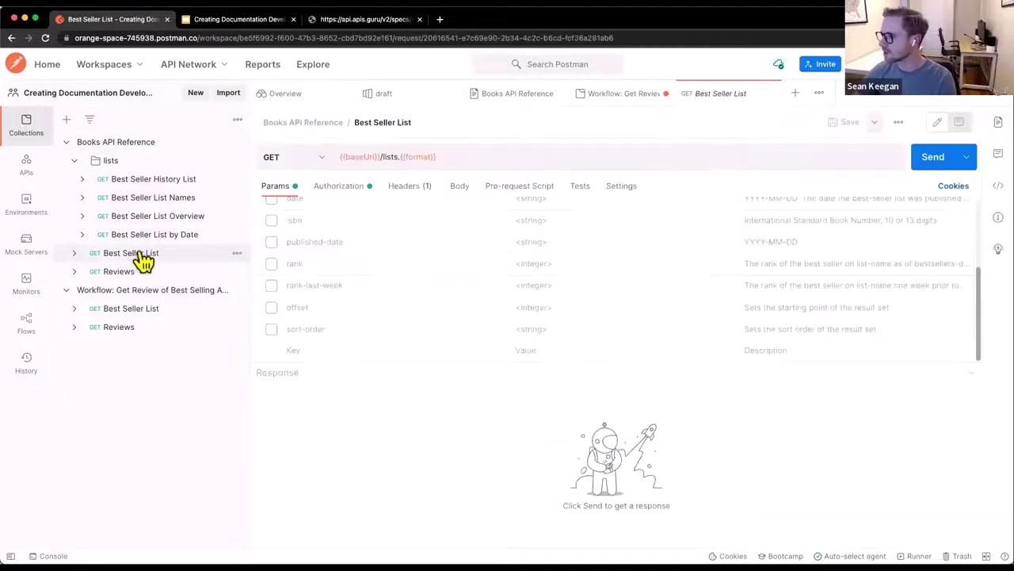
pyautogui.click(349, 191)
pyautogui.click(283, 190)
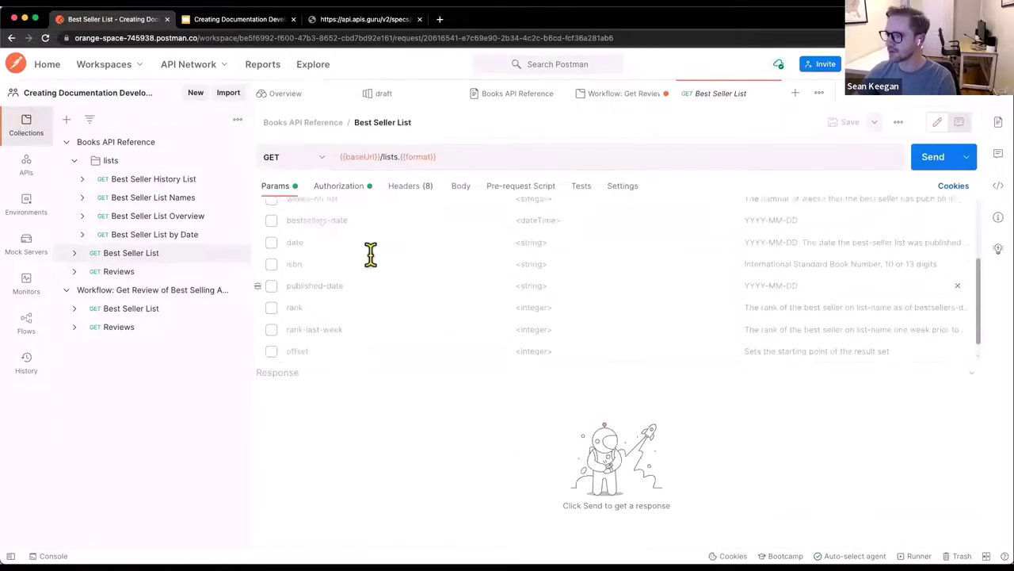
pyautogui.scroll(4, 371, 254)
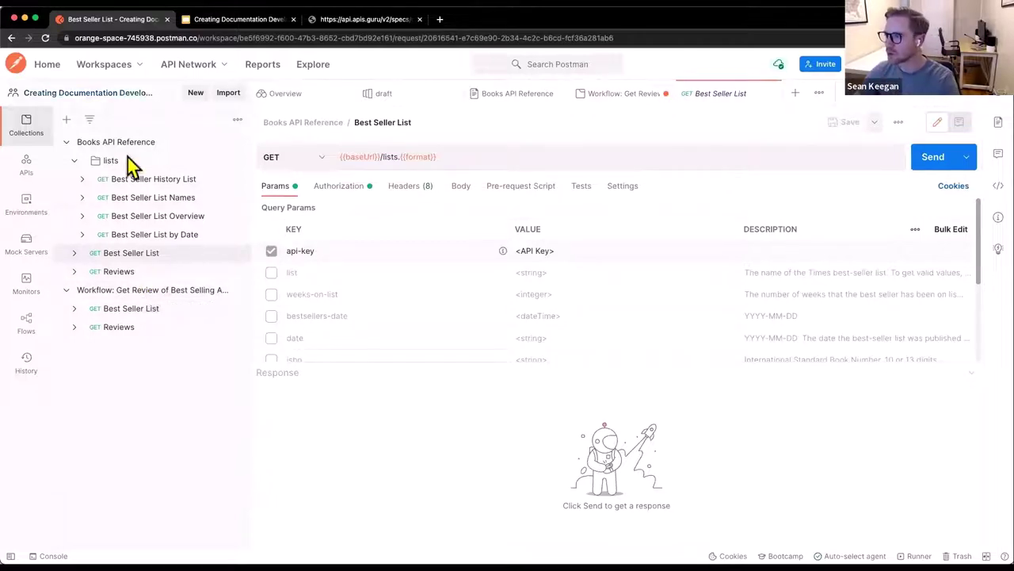
pyautogui.click(155, 292)
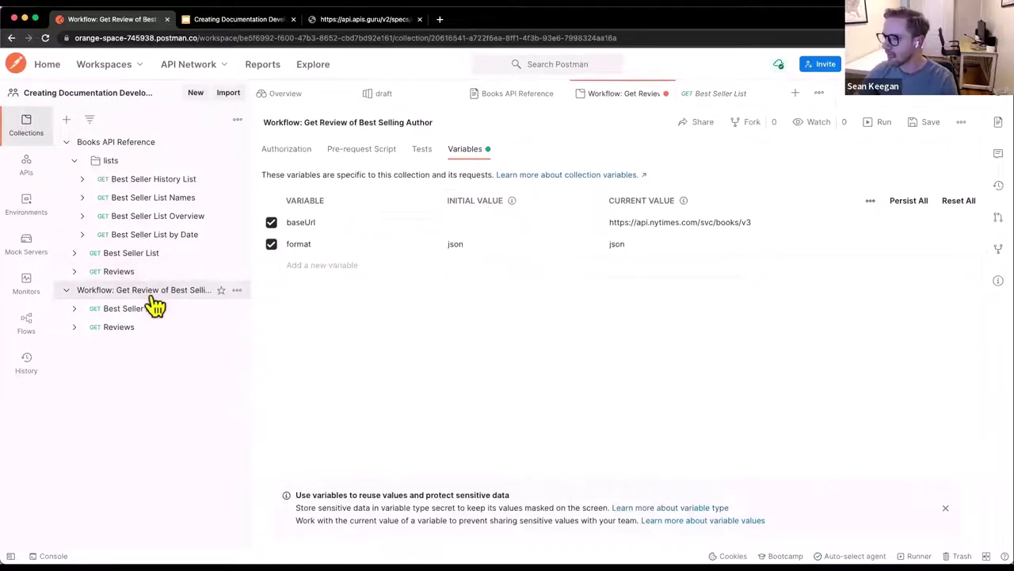
# - Save the workflow collection's variables and send its Best Seller List request
pyautogui.click(132, 310)
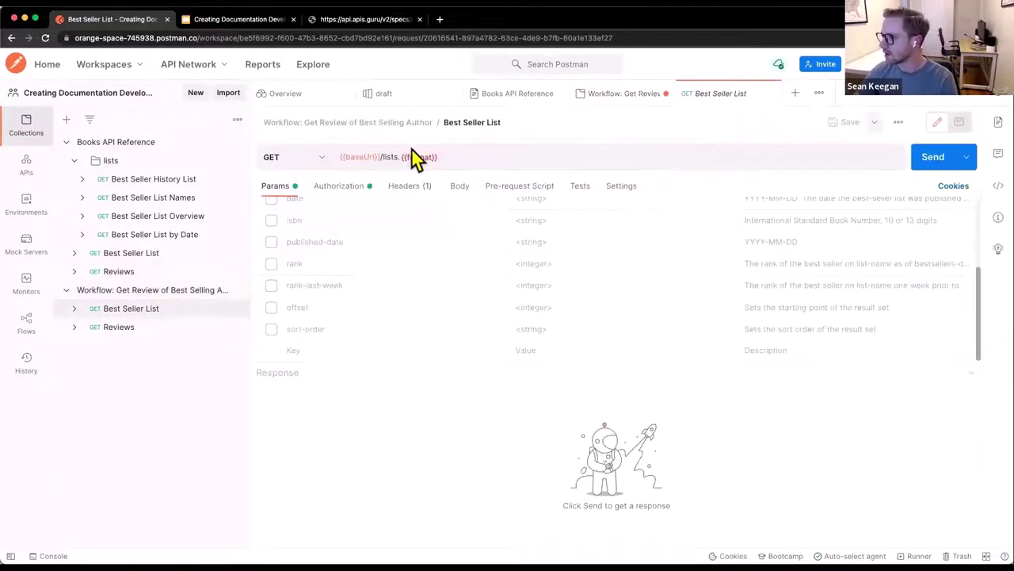
pyautogui.click(136, 291)
pyautogui.press('super+s')
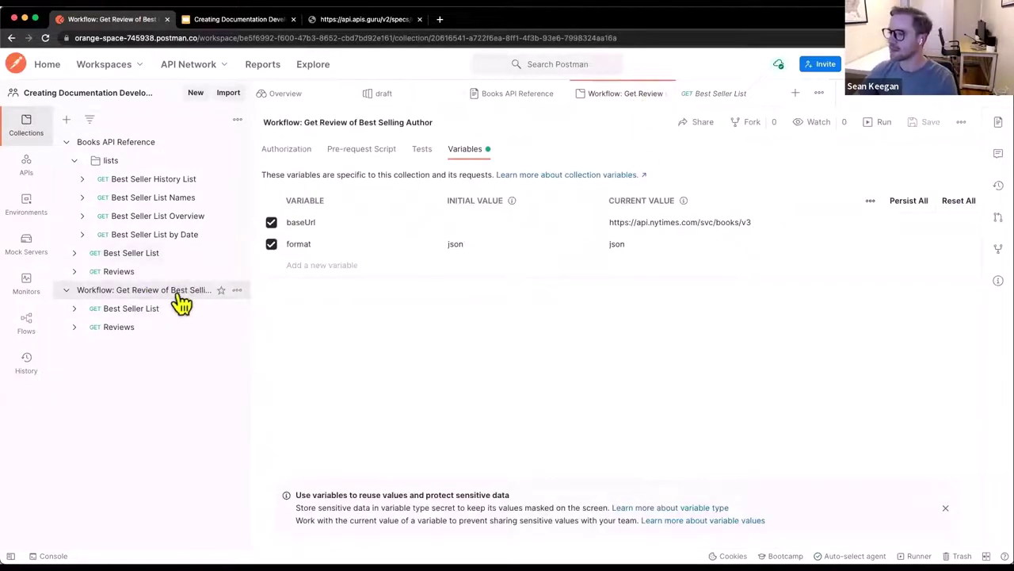
pyautogui.click(138, 310)
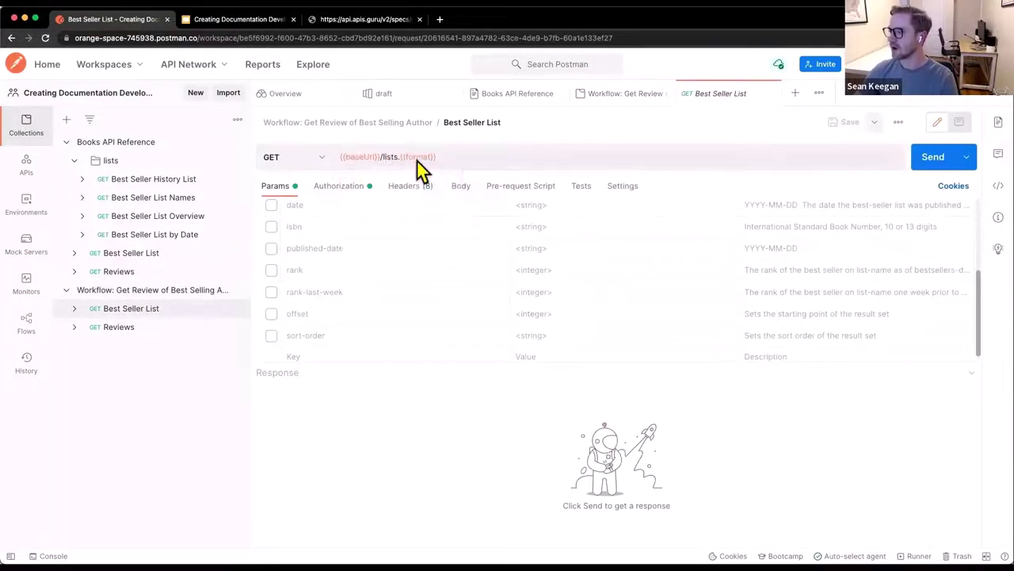
pyautogui.moveTo(418, 163)
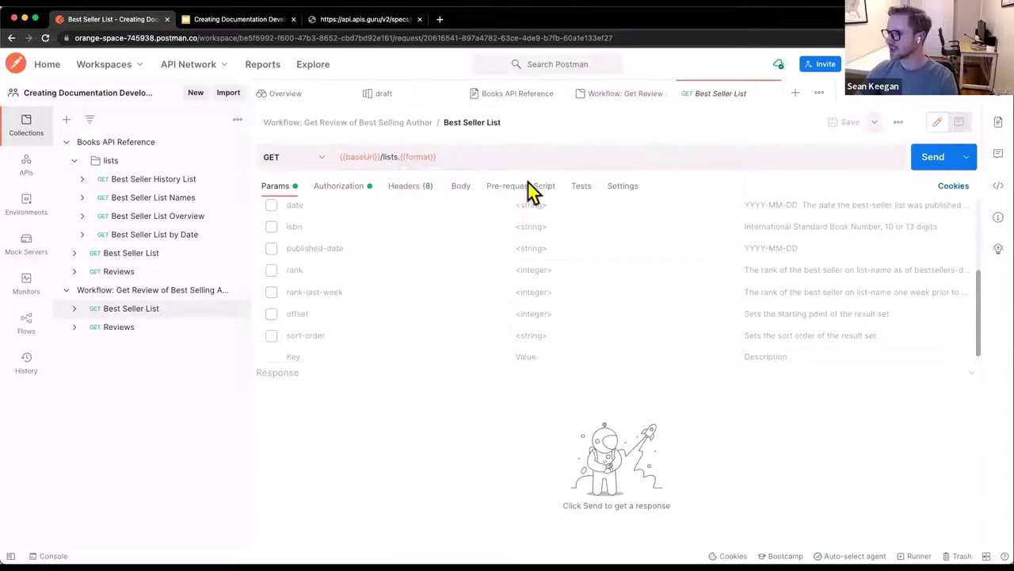
pyautogui.click(938, 167)
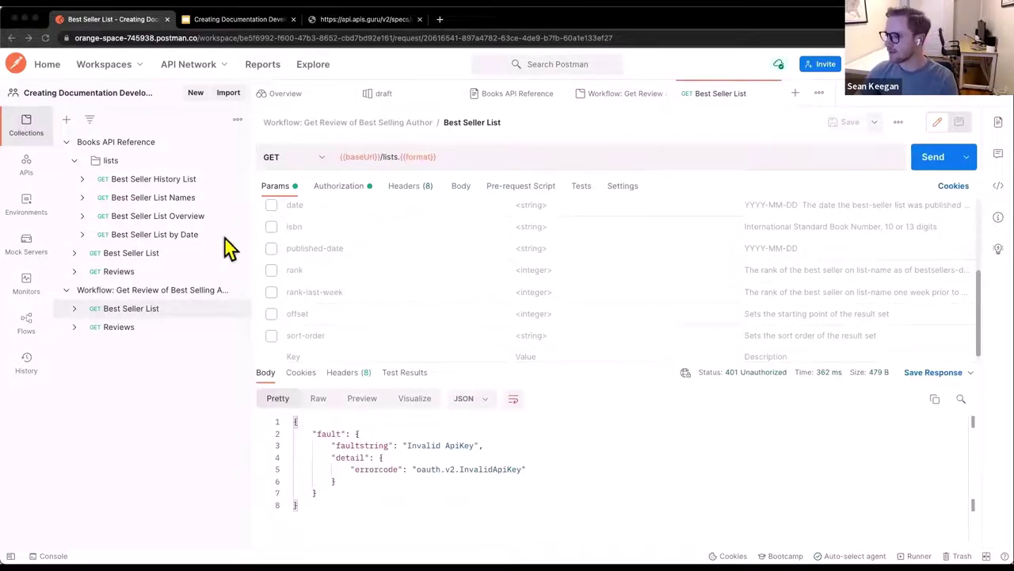
# - Check the workflow collection's variables and the authorization settings of its Best Seller List request
pyautogui.click(151, 290)
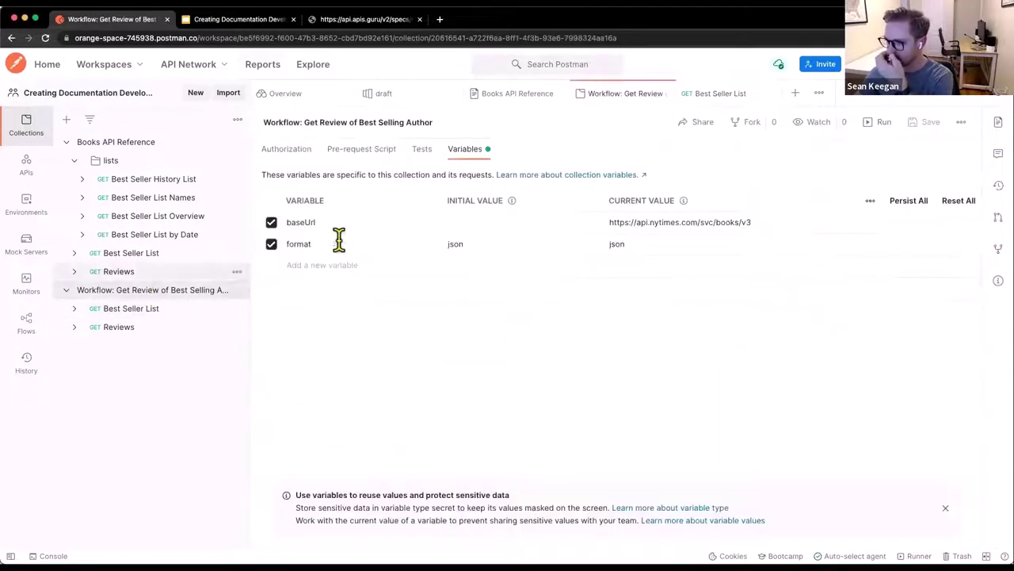
pyautogui.click(144, 311)
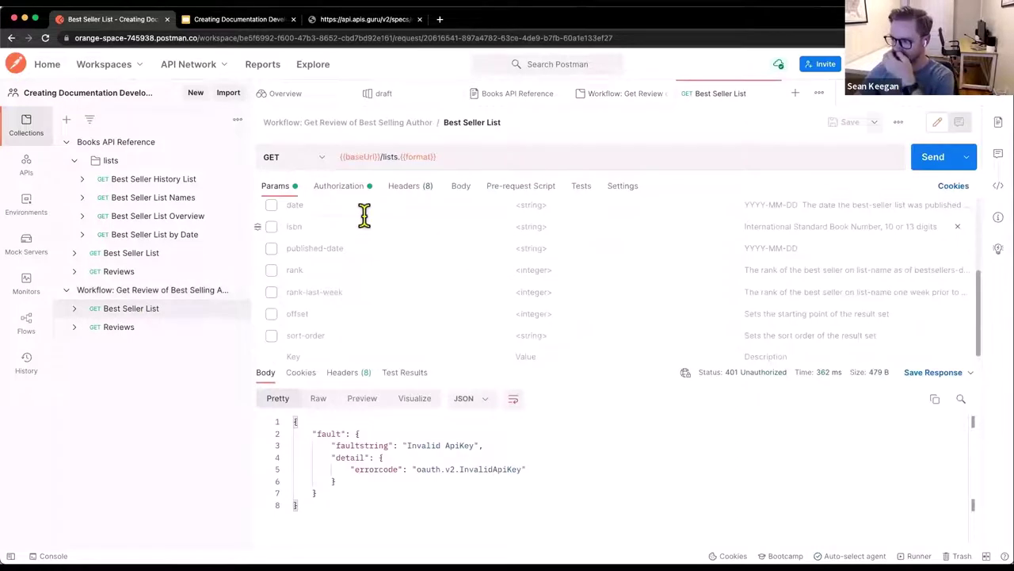
pyautogui.click(349, 189)
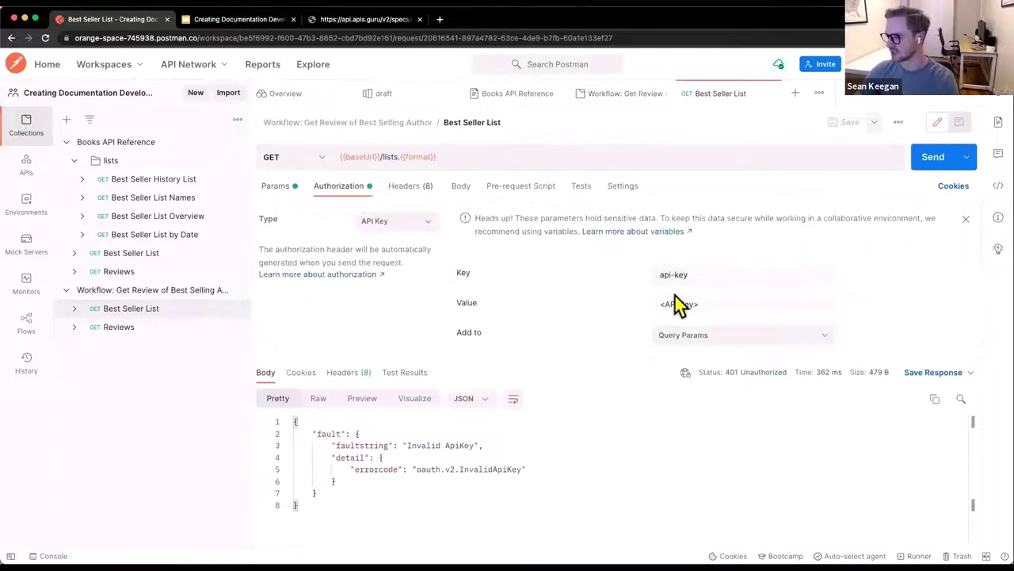
pyautogui.click(273, 187)
# - Add and save an api-key variable in the workflow collection with the API key as current value, and resend its Best Seller List request
pyautogui.click(150, 290)
pyautogui.click(298, 266)
pyautogui.write('api-key')
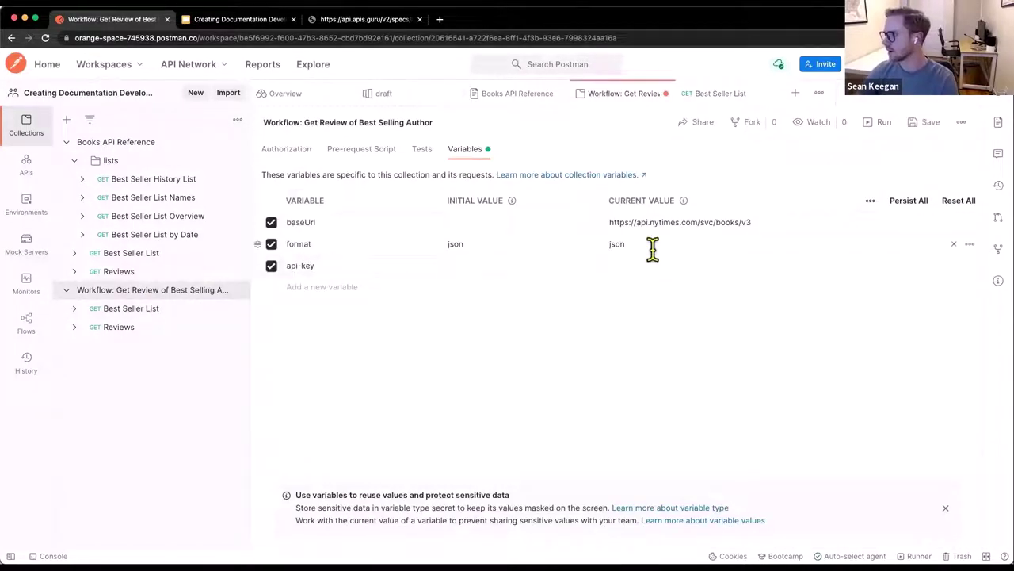
pyautogui.click(630, 266)
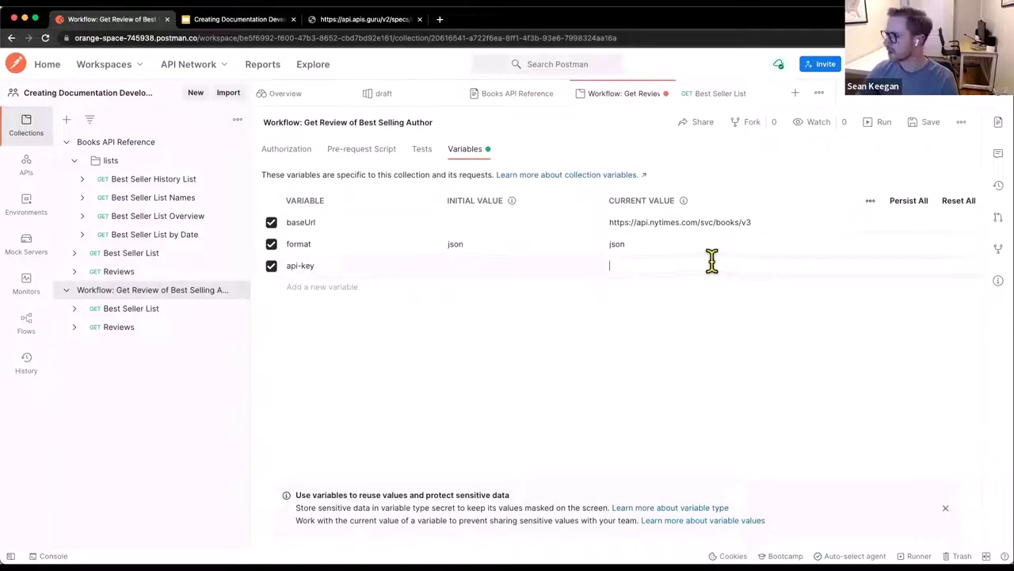
pyautogui.press('super+v')
pyautogui.press('super+s')
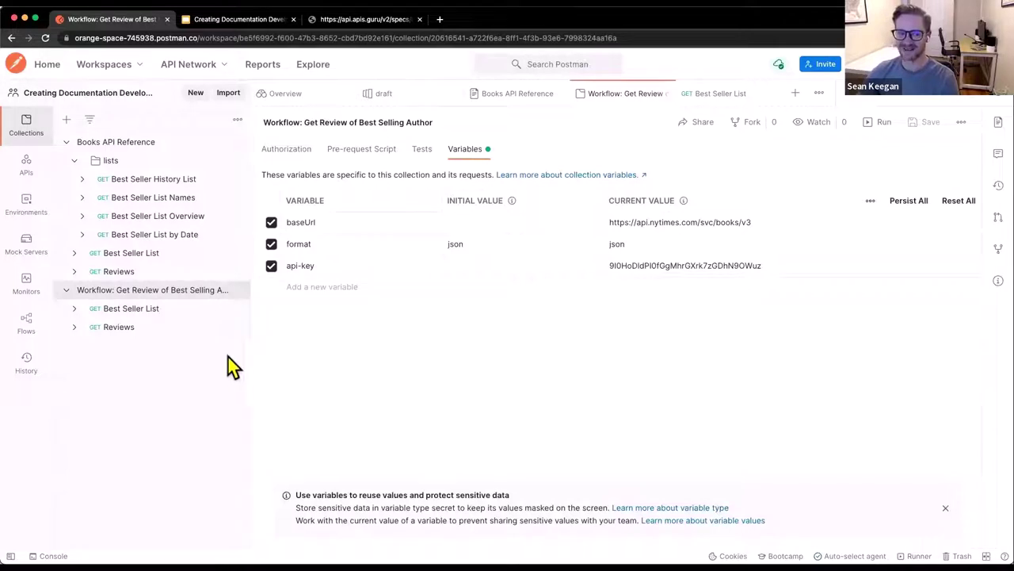
pyautogui.click(128, 313)
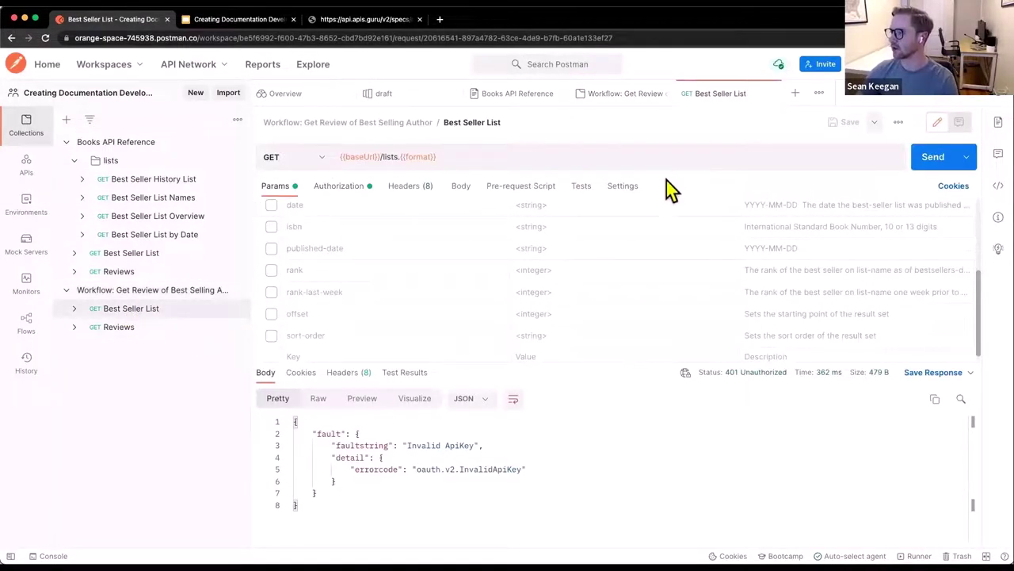
pyautogui.click(932, 162)
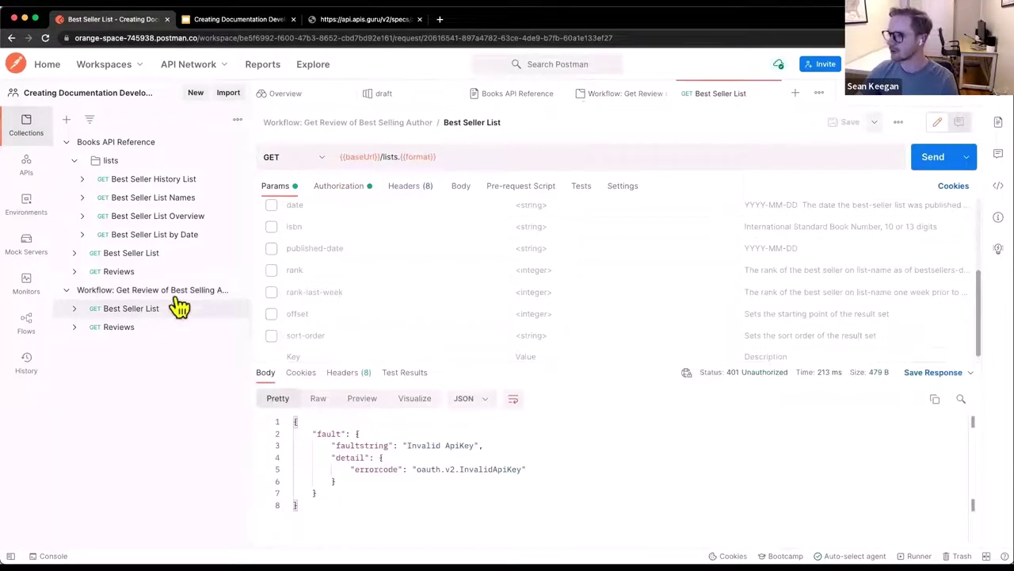
# - Copy the api-key variable's current value into its initial value and send the workflow's Best Seller List request again
pyautogui.click(151, 291)
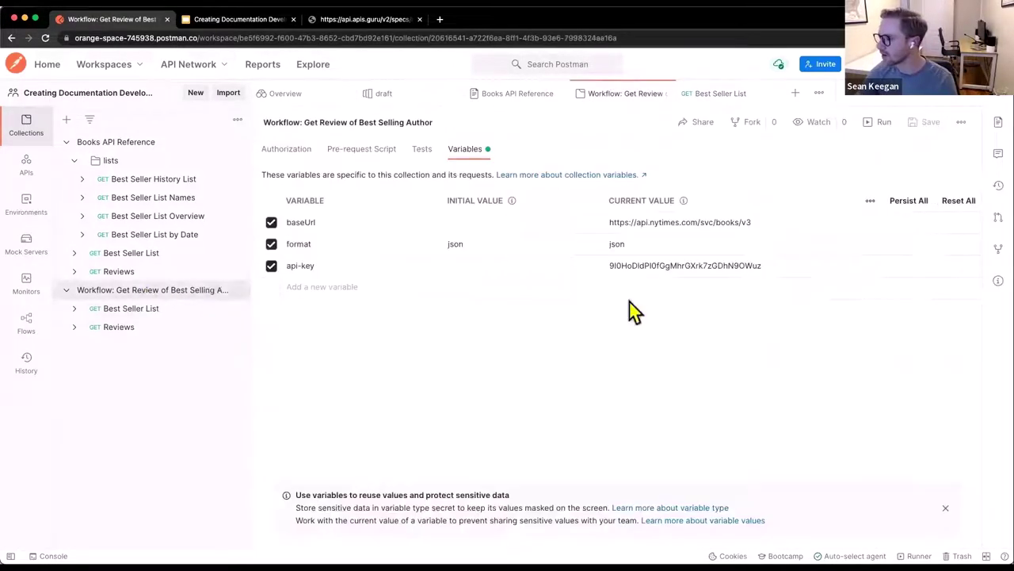
pyautogui.doubleClick(639, 266)
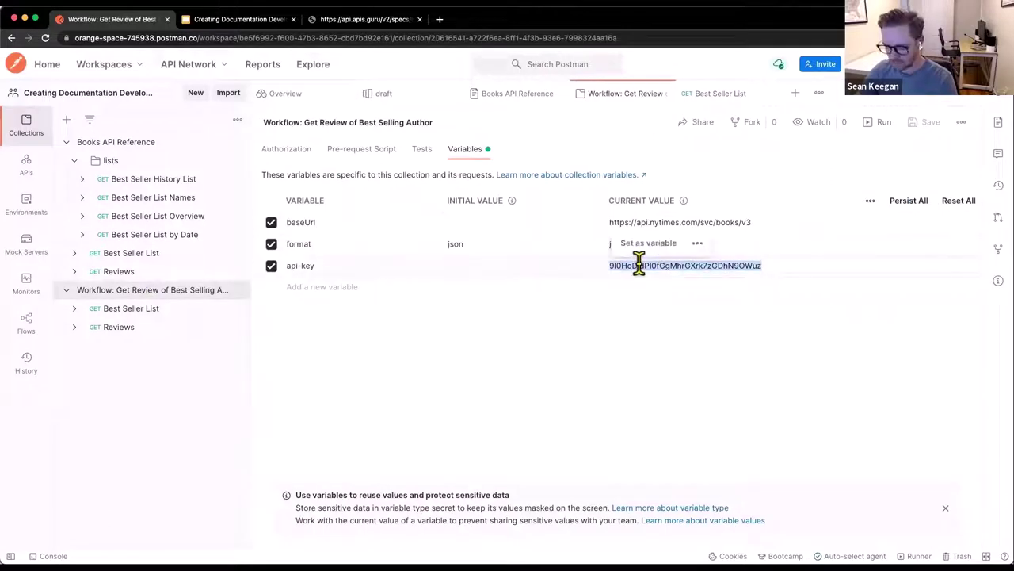
pyautogui.hotkey('ctrl', 'c')
pyautogui.click(480, 267)
pyautogui.hotkey('ctrl', 'v')
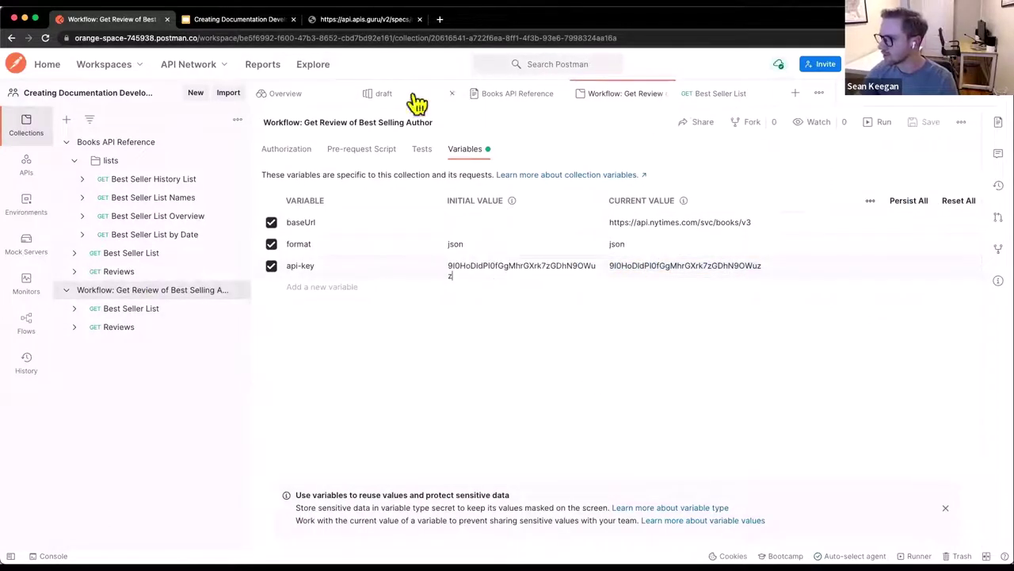
pyautogui.click(138, 309)
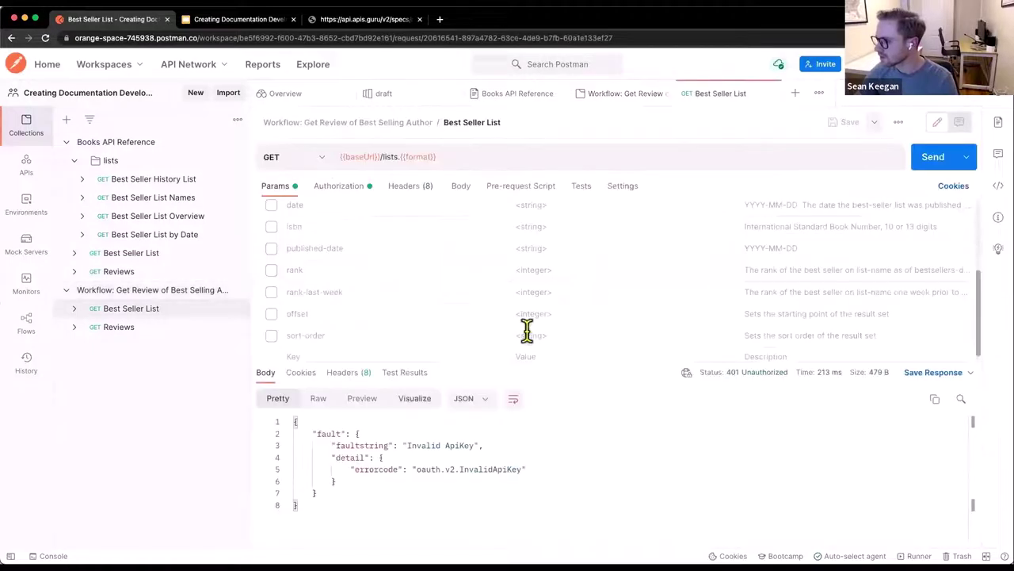
pyautogui.click(920, 159)
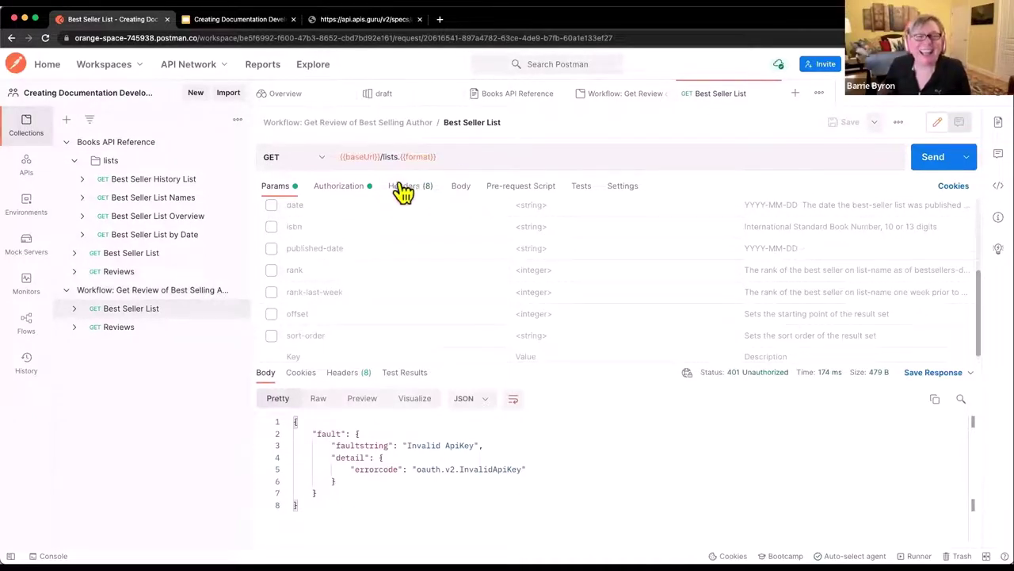
# - Set the workflow Best Seller List request's authorization value to the {{api-key}} variable, save the request and send it
pyautogui.click(347, 190)
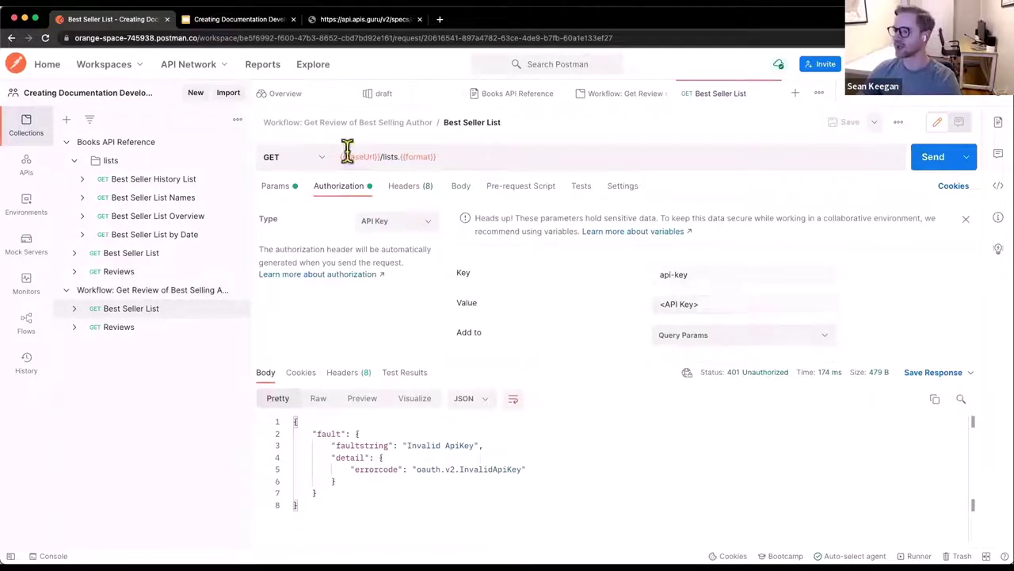
pyautogui.moveTo(710, 304); pyautogui.dragTo(641, 309)
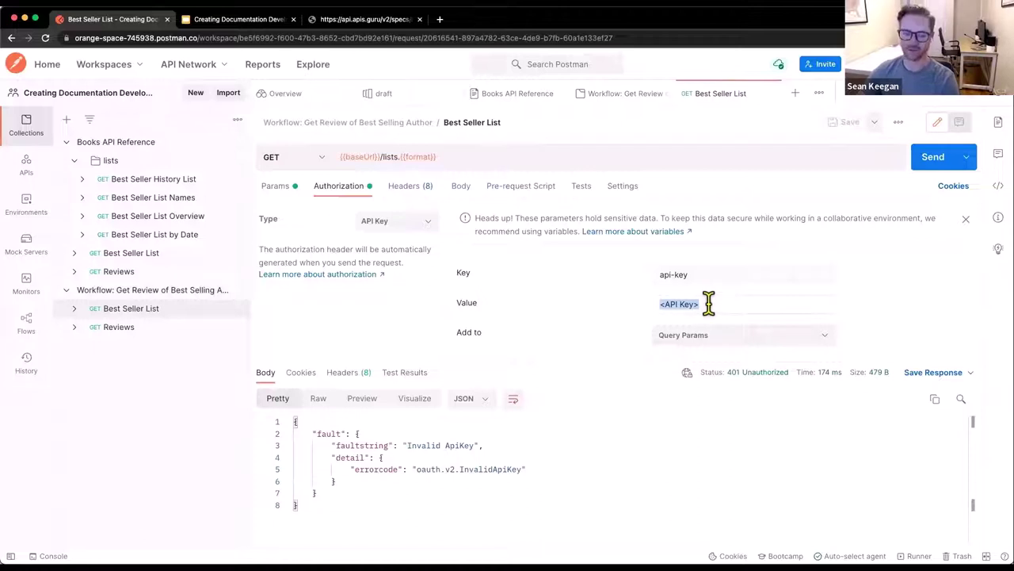
pyautogui.press('BackSpace')
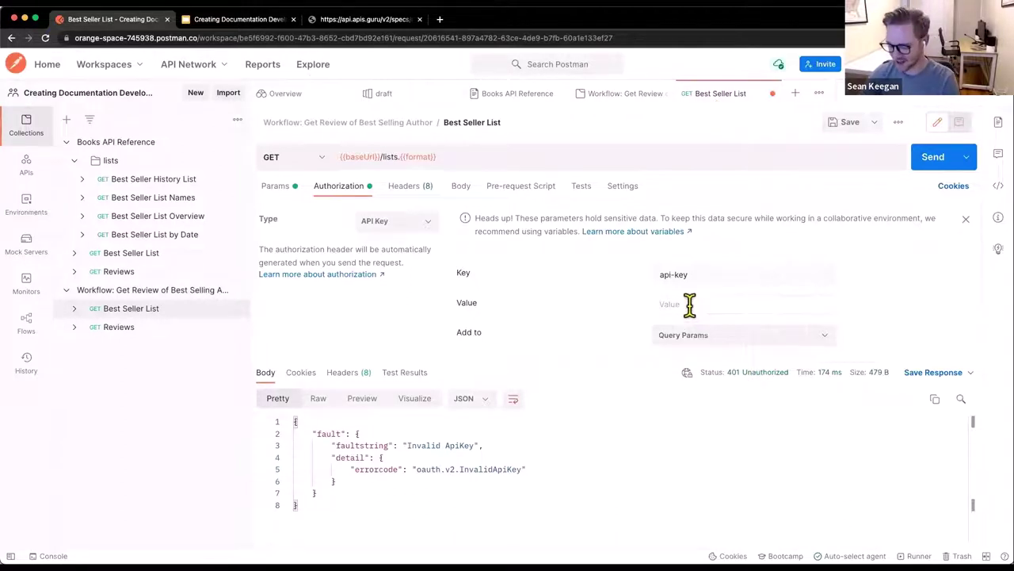
pyautogui.write('{{api')
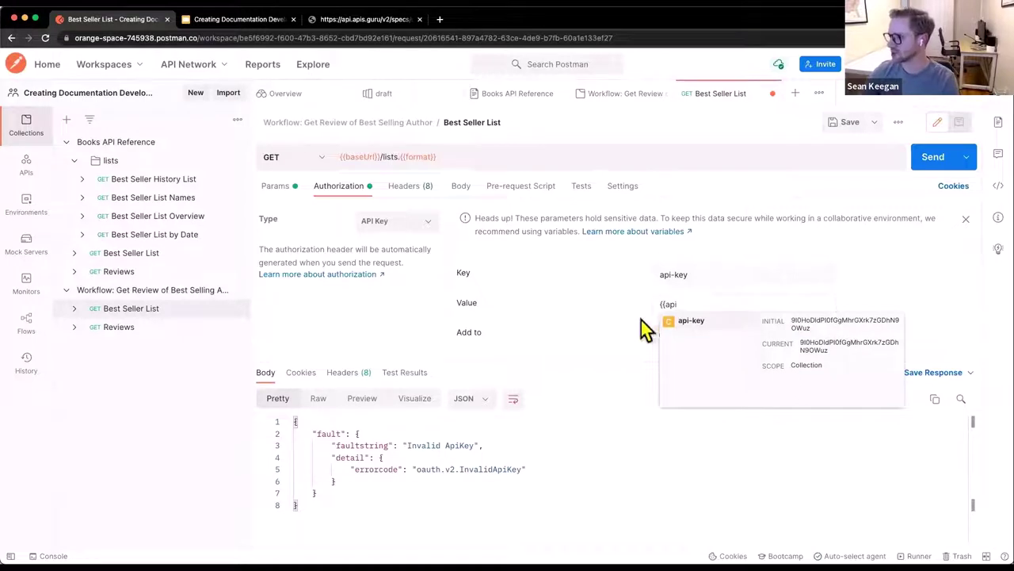
pyautogui.click(690, 321)
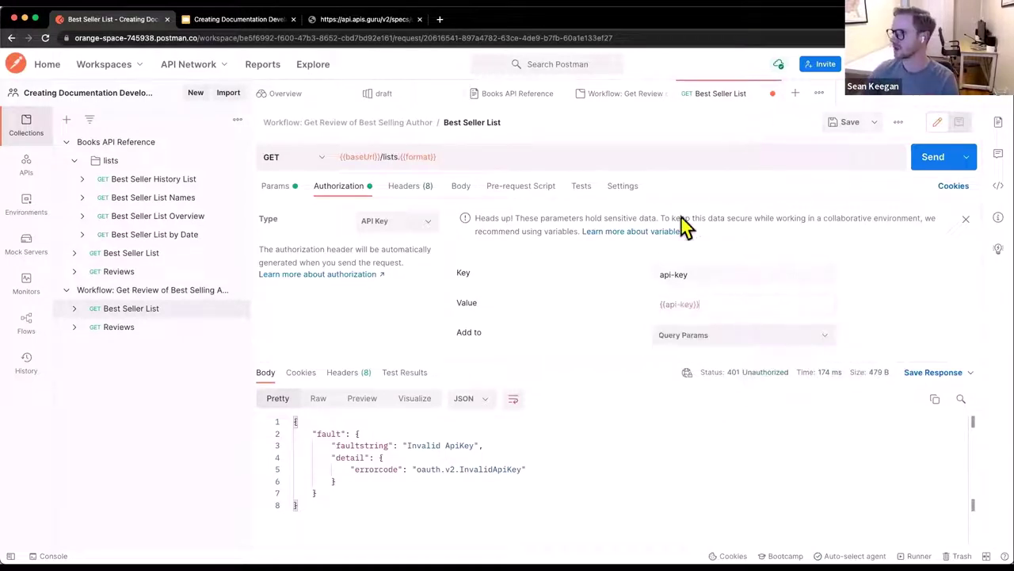
pyautogui.click(847, 129)
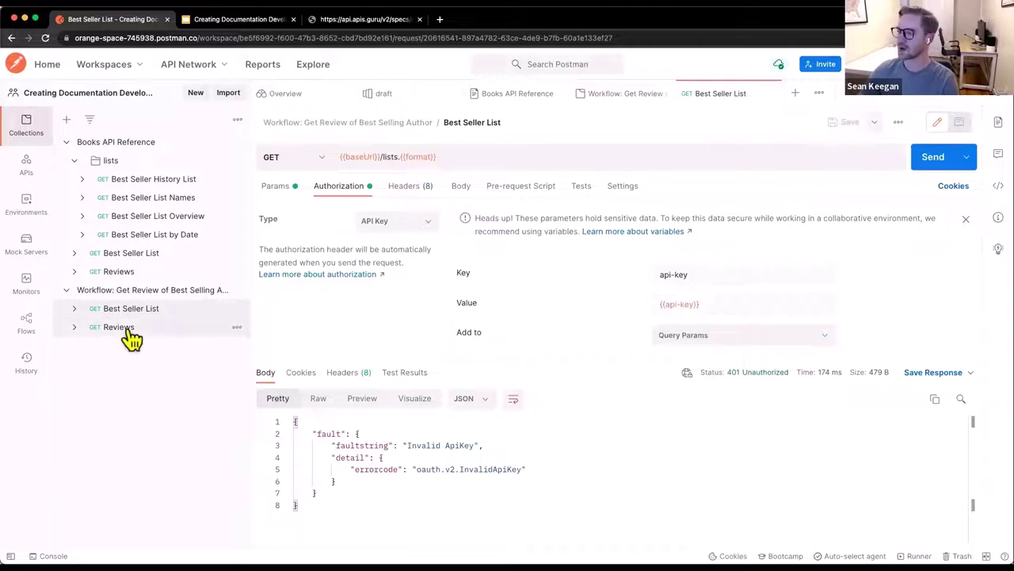
pyautogui.click(934, 159)
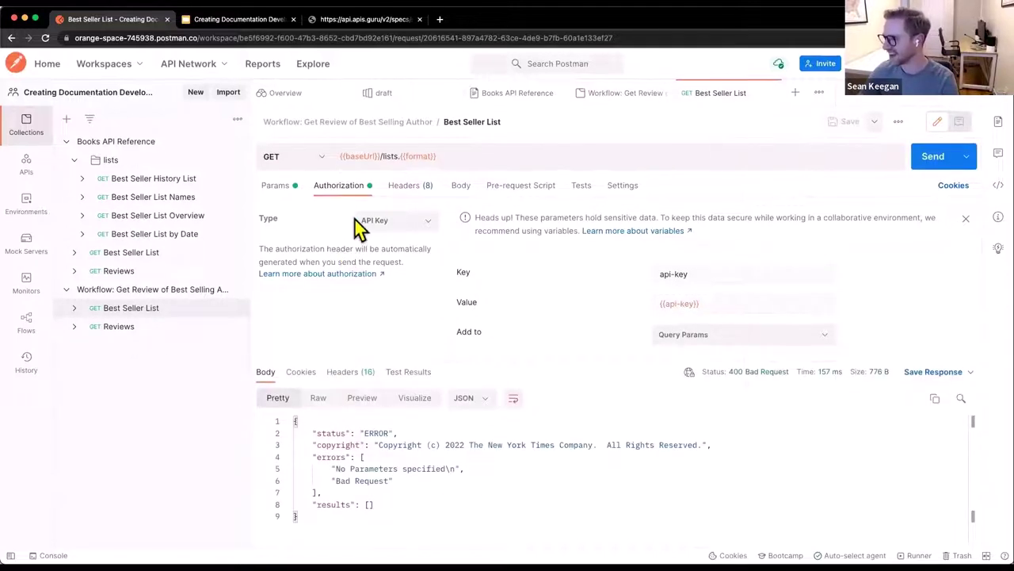
# - Enable the list query parameter with the value hardcover-fiction, taken from its description, and send the request
pyautogui.click(286, 186)
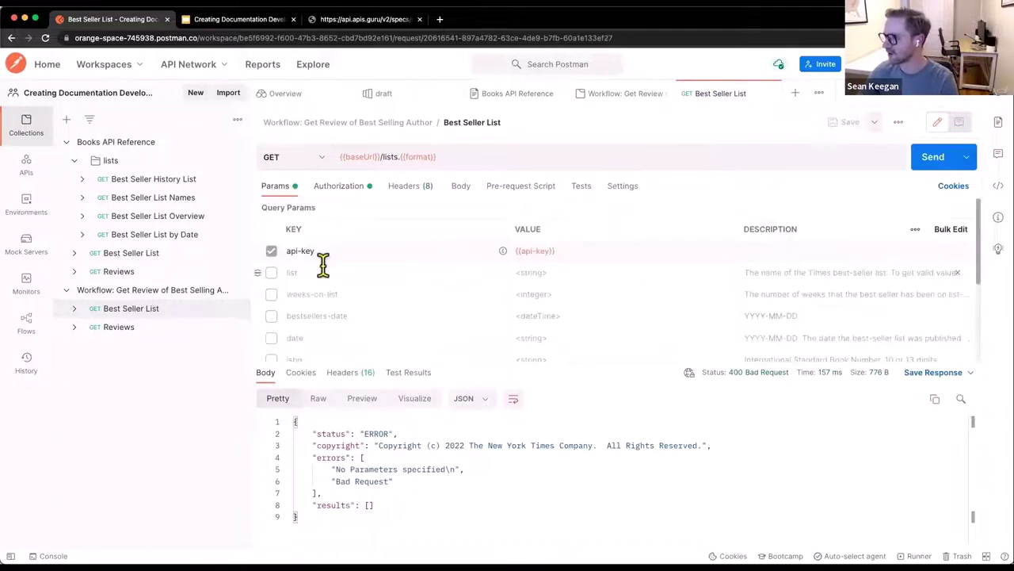
pyautogui.moveTo(504, 254)
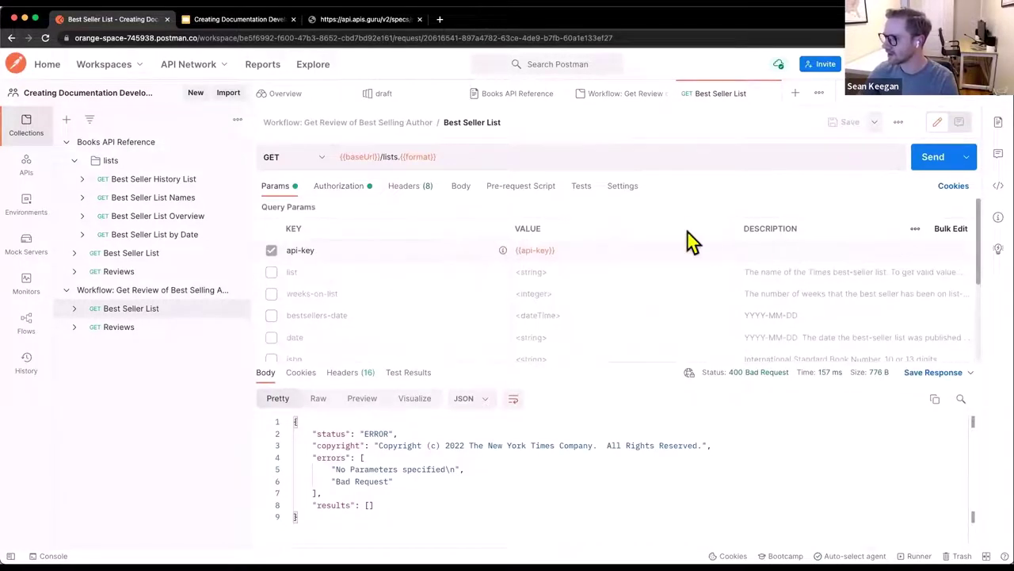
pyautogui.scroll(-2, 688, 238)
pyautogui.click(271, 224)
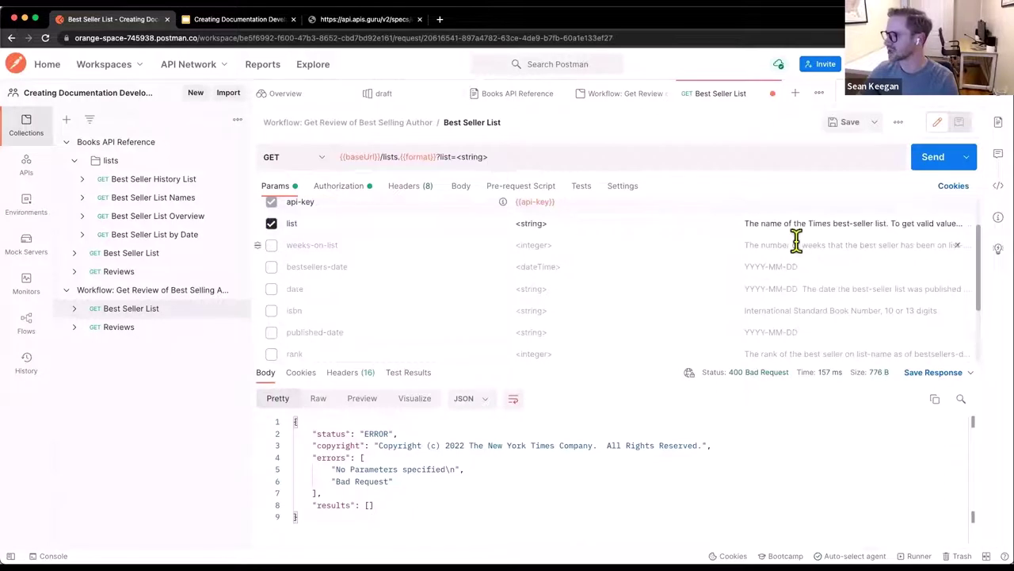
pyautogui.doubleClick(860, 224)
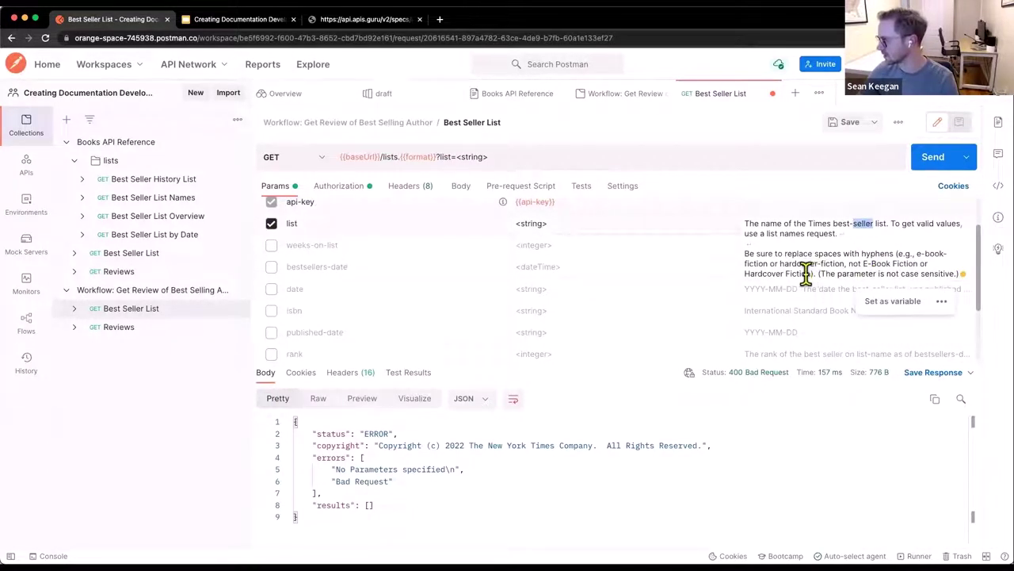
pyautogui.moveTo(781, 263); pyautogui.dragTo(845, 264)
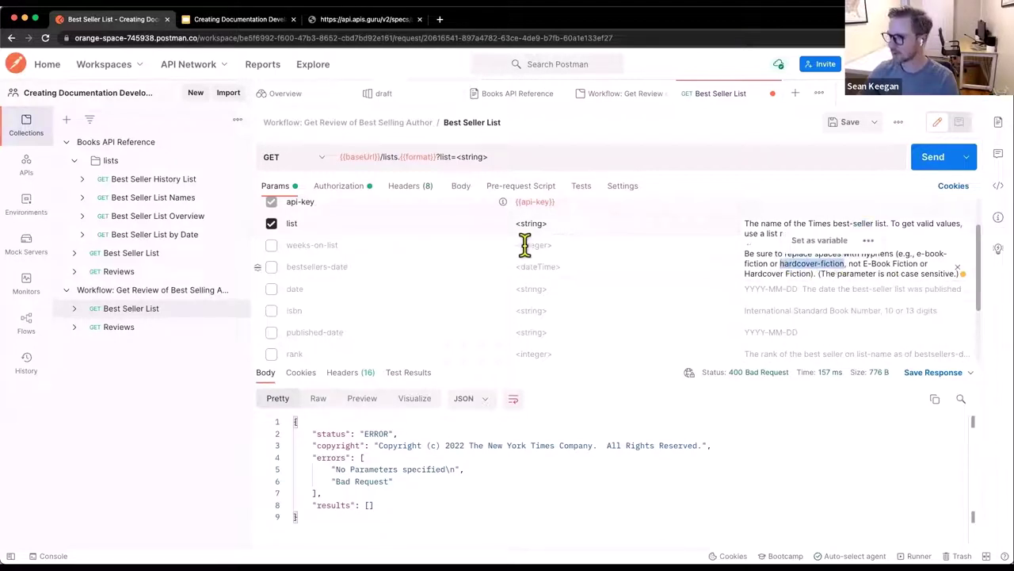
pyautogui.click(563, 224)
pyautogui.doubleClick(570, 225)
pyautogui.hotkey('ctrl', 'v')
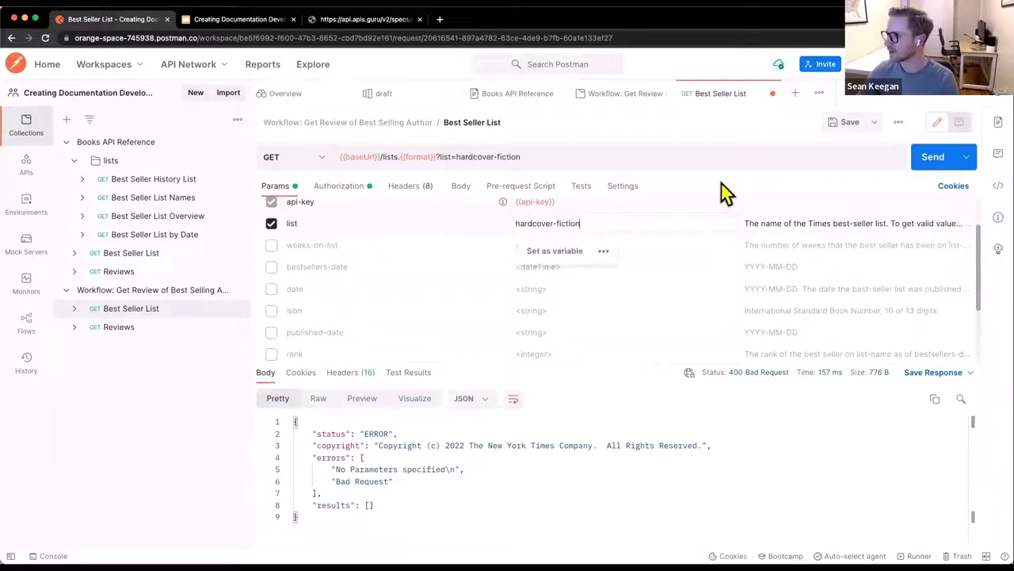
pyautogui.click(929, 168)
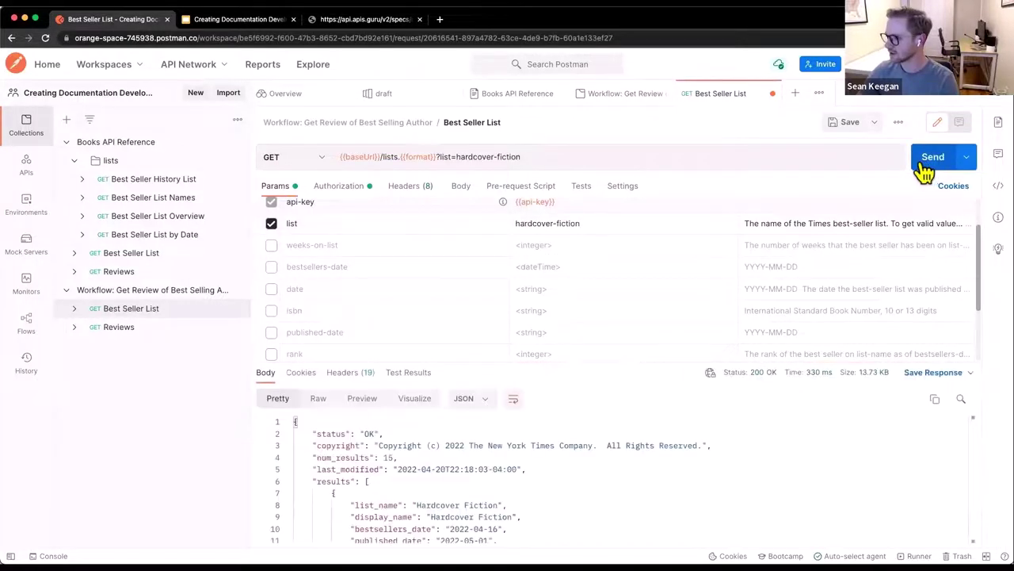
# - Enlarge the response area and examine the returned best-seller list data
pyautogui.moveTo(491, 362); pyautogui.dragTo(491, 319)
pyautogui.scroll(-1, 542, 451)
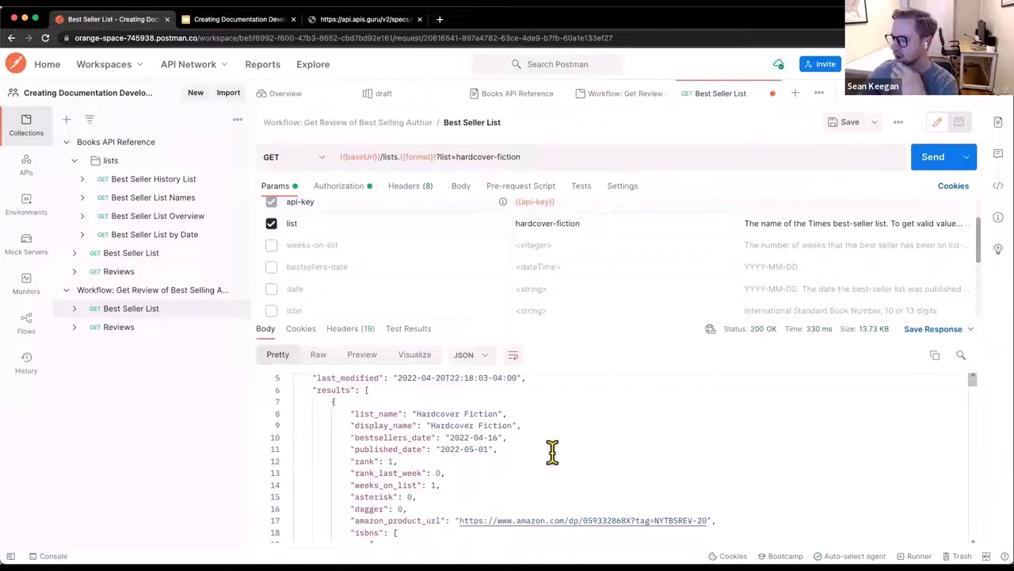
pyautogui.scroll(2, 553, 451)
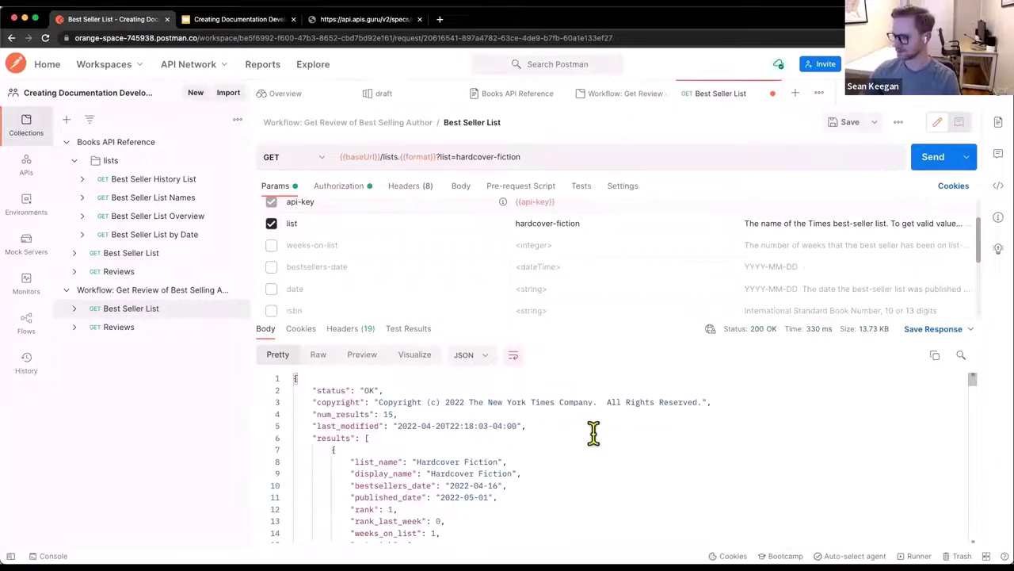
pyautogui.scroll(-1, 548, 460)
pyautogui.scroll(1, 555, 461)
pyautogui.scroll(-2, 476, 444)
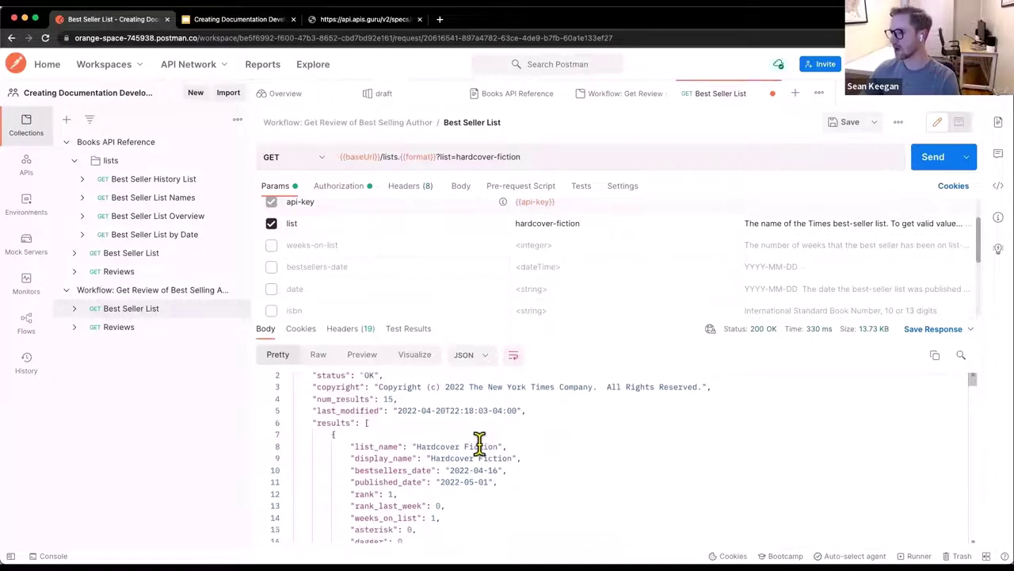
# - Add a test script to the workflow's Best Seller List request that stores results[0].book_details[0].author in the collection variable author
pyautogui.scroll(-3, 479, 444)
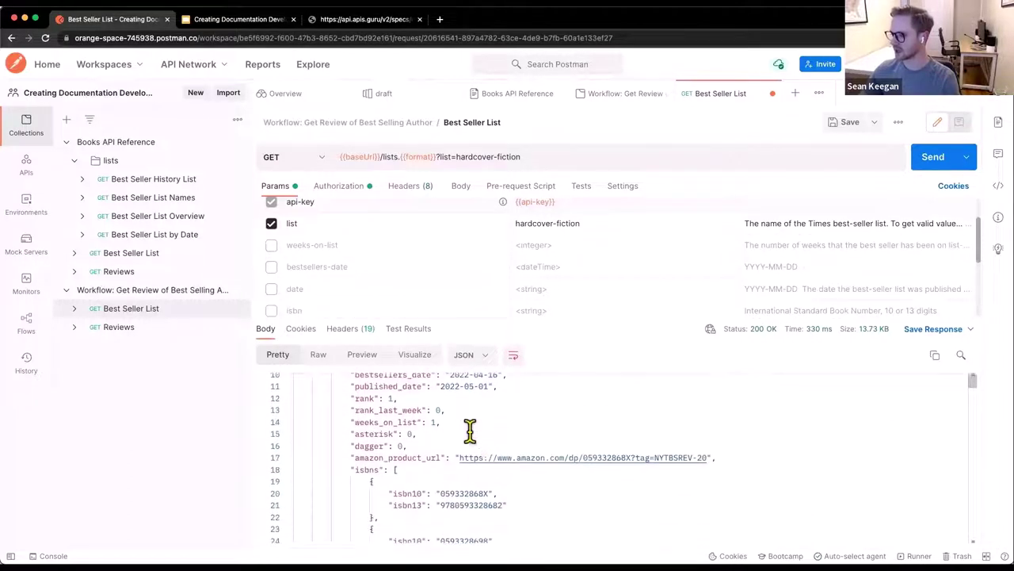
pyautogui.scroll(-5, 471, 432)
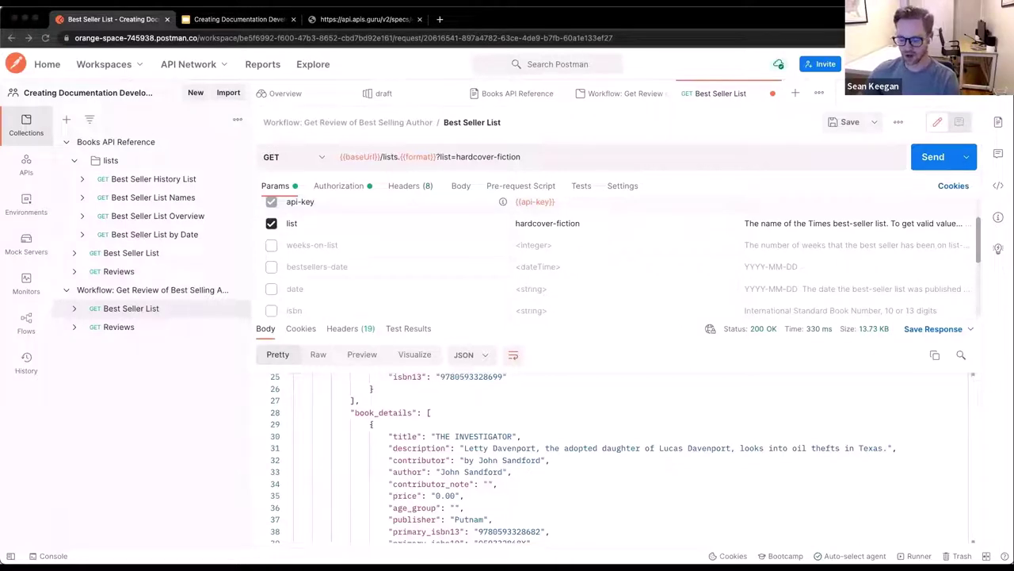
pyautogui.click(582, 195)
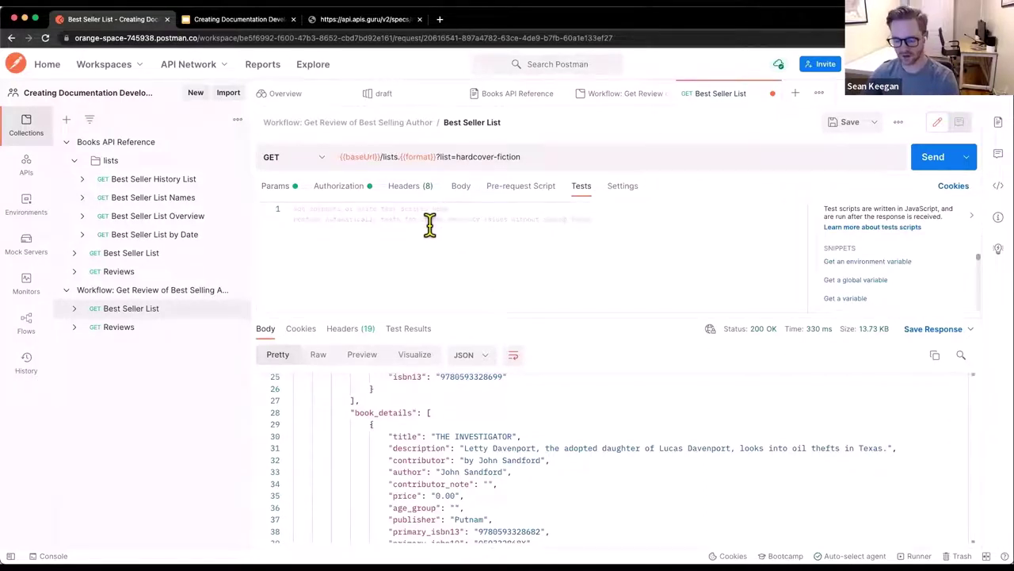
pyautogui.write('const results = pm.response.json().results  let author = results[0].book_details[0].author; pm.collectionVariables.set("author", author);')
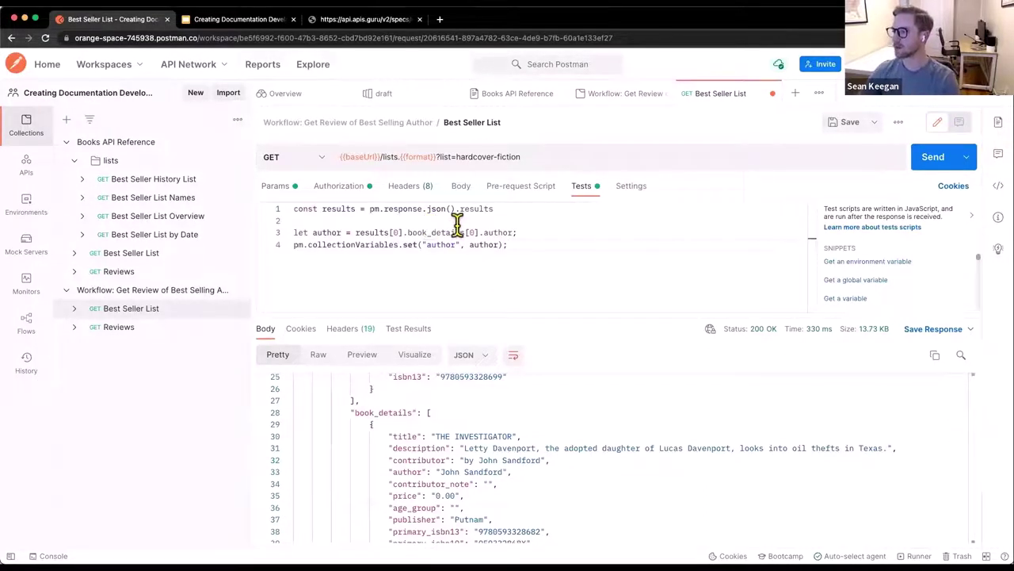
pyautogui.write(';')
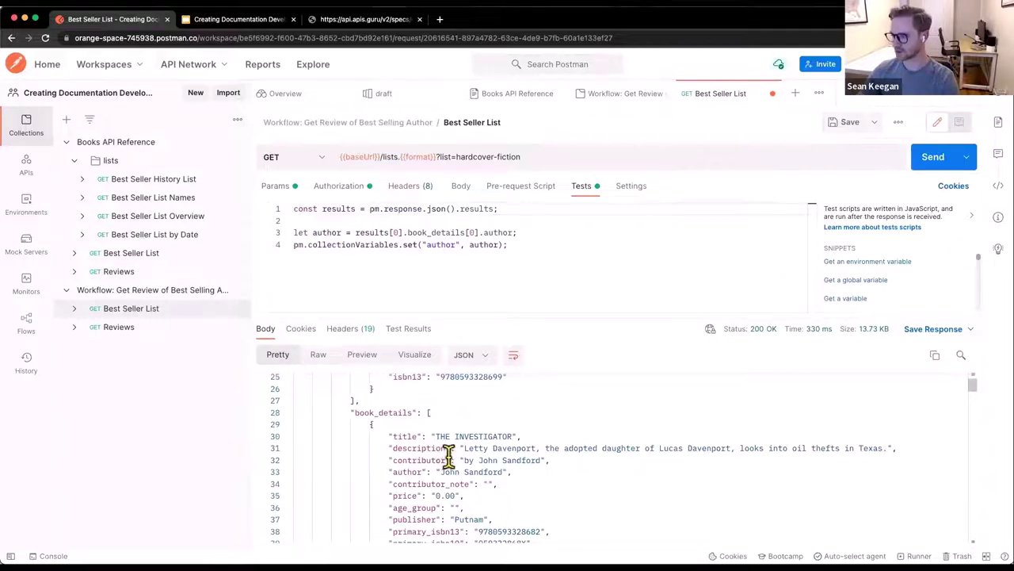
# - Send the workflow's Best Seller List request to run the script, checking the collection's variables before and after for author
pyautogui.moveTo(478, 460); pyautogui.dragTo(547, 461)
pyautogui.click(469, 472)
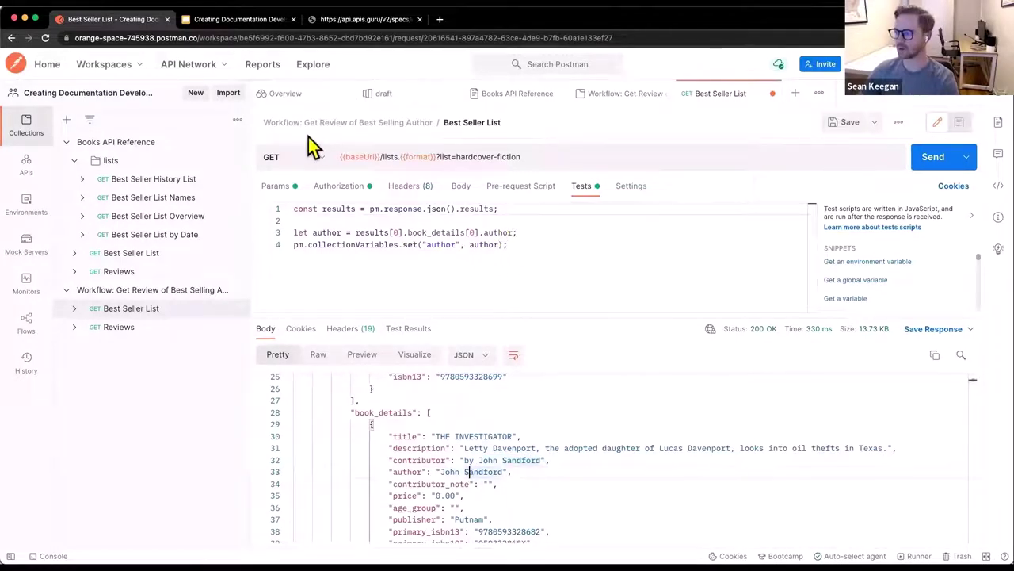
pyautogui.click(127, 291)
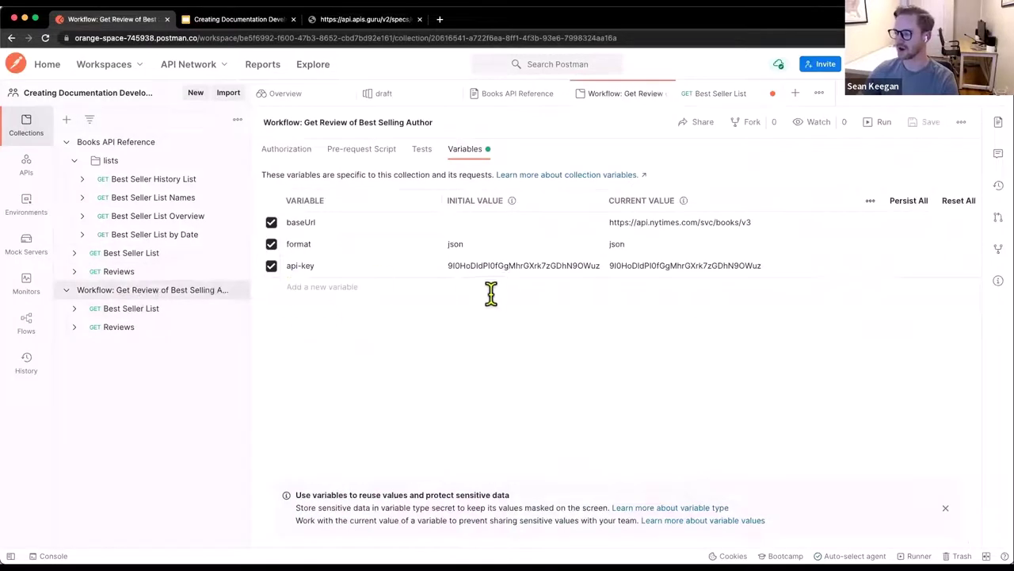
pyautogui.click(150, 315)
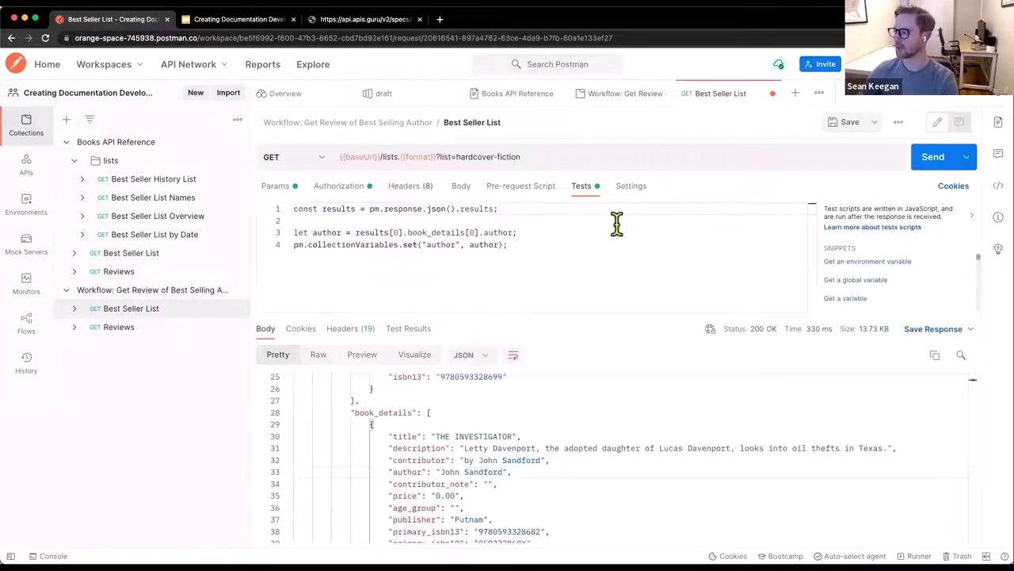
pyautogui.click(931, 163)
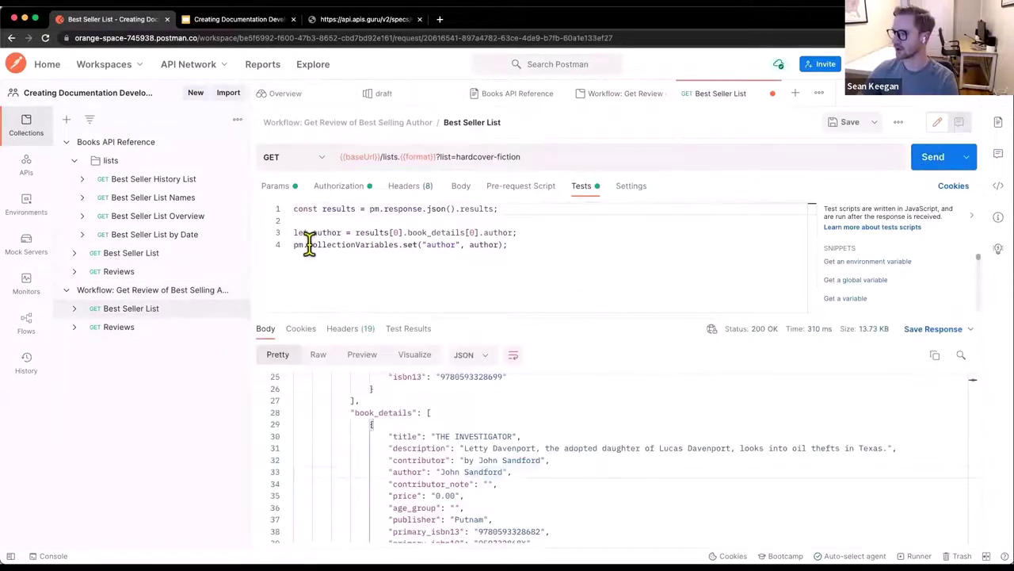
pyautogui.click(123, 294)
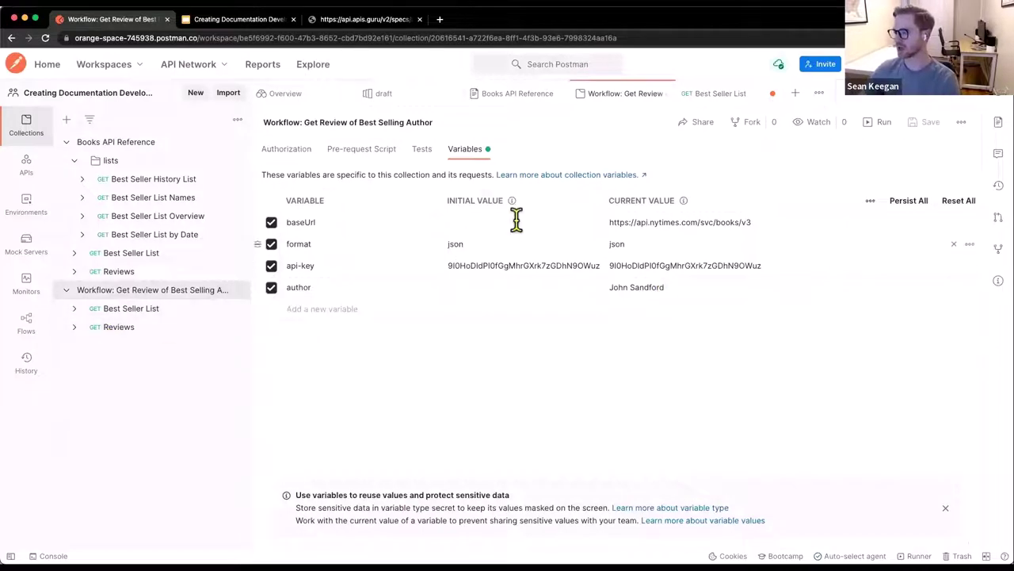
pyautogui.click(130, 309)
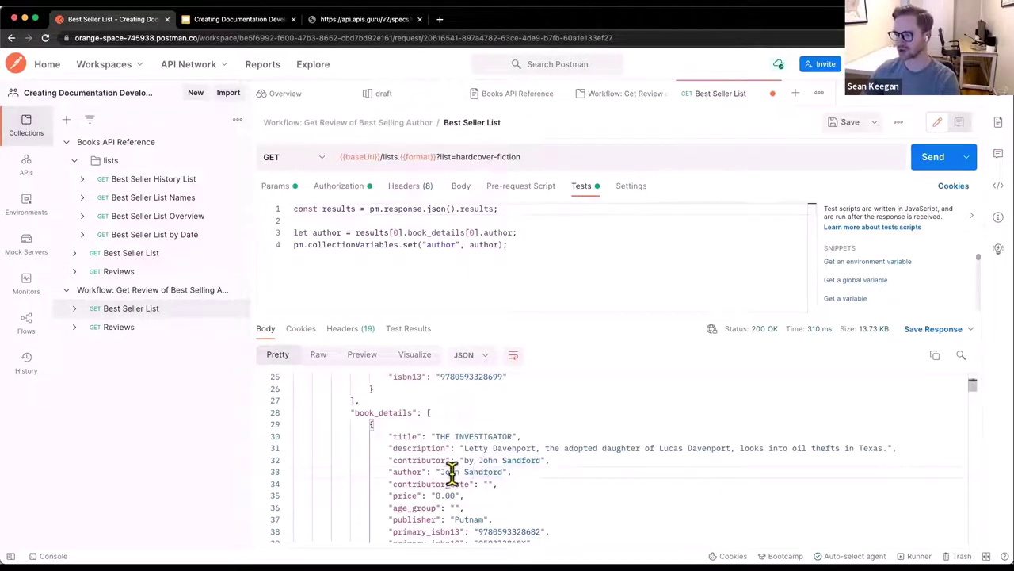
# - Enable the author query parameter in the workflow's Reviews request and set its value to the {{author}} variable
pyautogui.click(131, 330)
pyautogui.scroll(1, 400, 272)
pyautogui.scroll(-2, 407, 272)
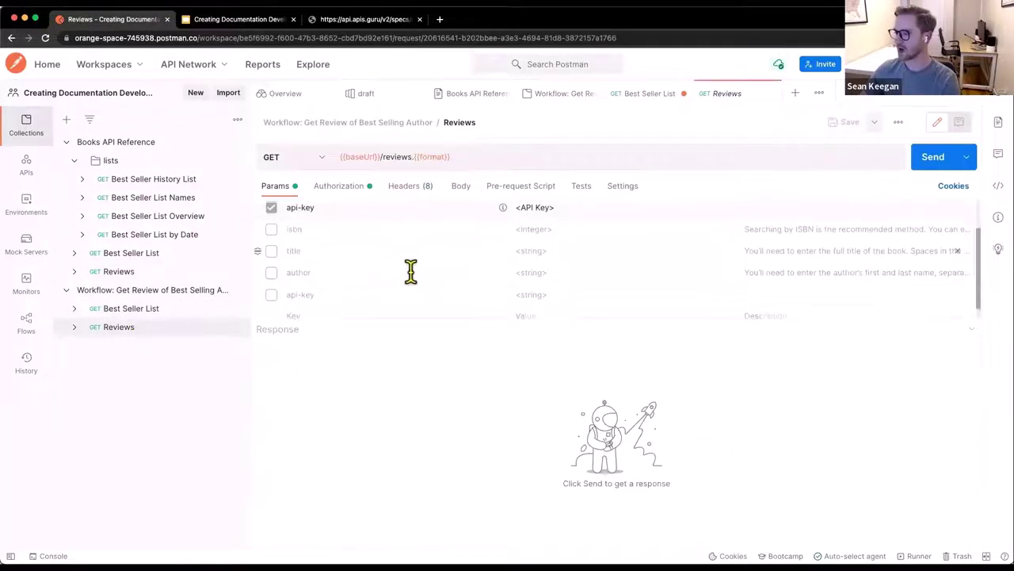
pyautogui.click(271, 273)
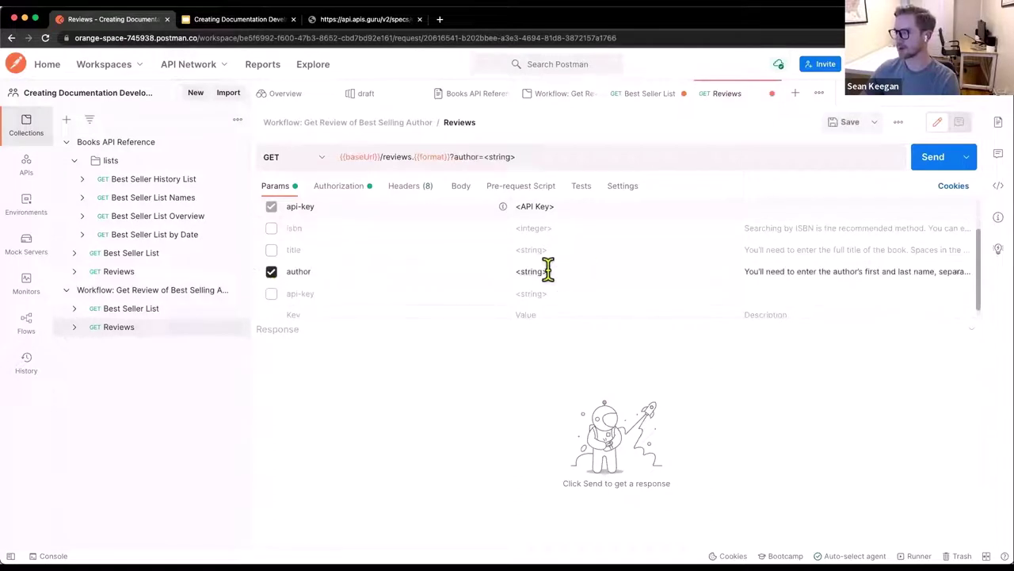
pyautogui.moveTo(517, 271); pyautogui.dragTo(603, 269)
pyautogui.write('John Sandford')
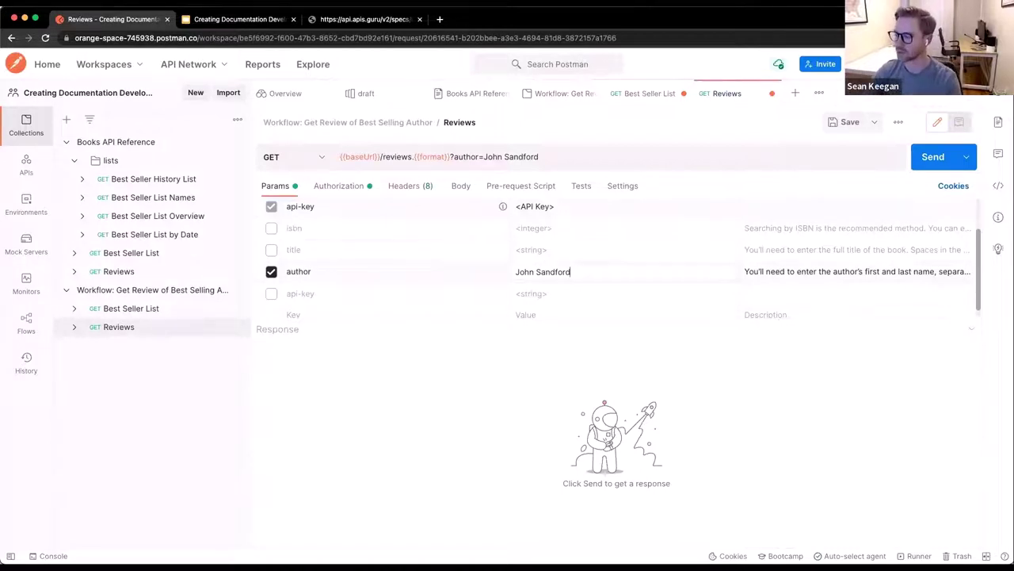
pyautogui.tripleClick(584, 274)
pyautogui.press('BackSpace')
pyautogui.write('{{au')
pyautogui.press('Return')
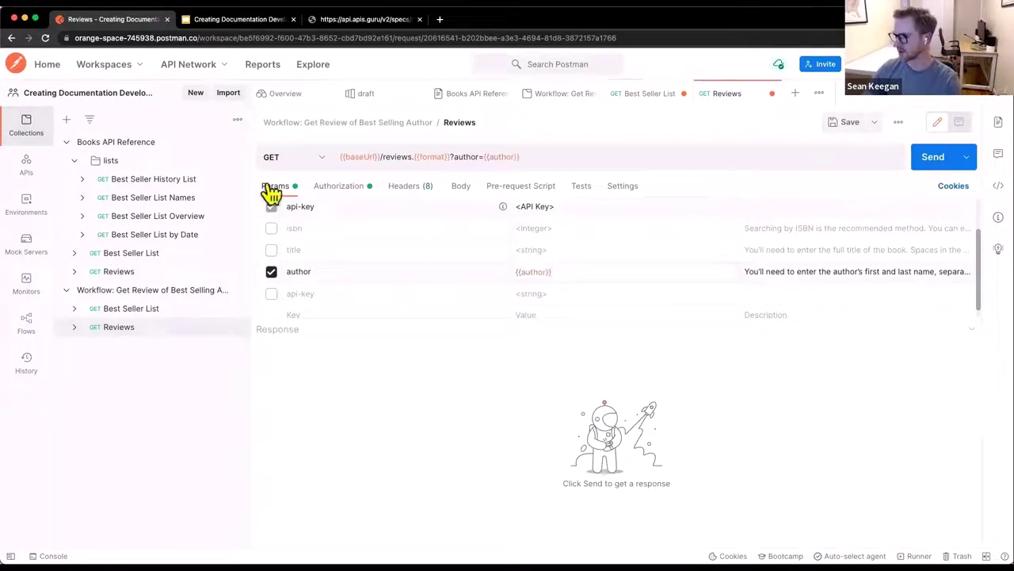
# - Set the Reviews request's authorization value to the {{api-key}} variable and enlarge the request area
pyautogui.click(343, 187)
pyautogui.scroll(-2, 710, 272)
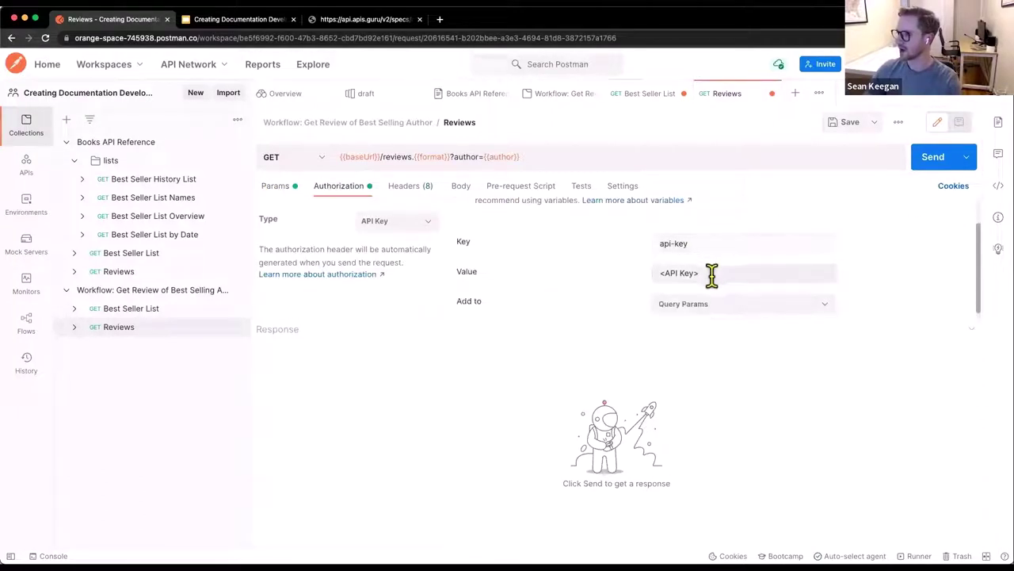
pyautogui.click(710, 274)
pyautogui.press('super+a')
pyautogui.press('BackSpace')
pyautogui.write('{{ap')
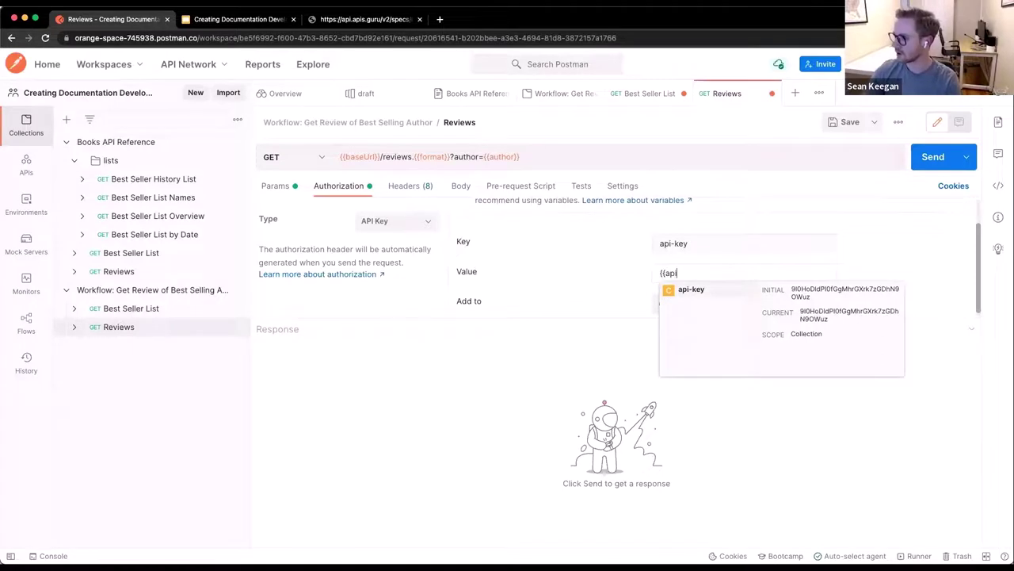
pyautogui.click(706, 293)
pyautogui.moveTo(531, 317); pyautogui.dragTo(523, 385)
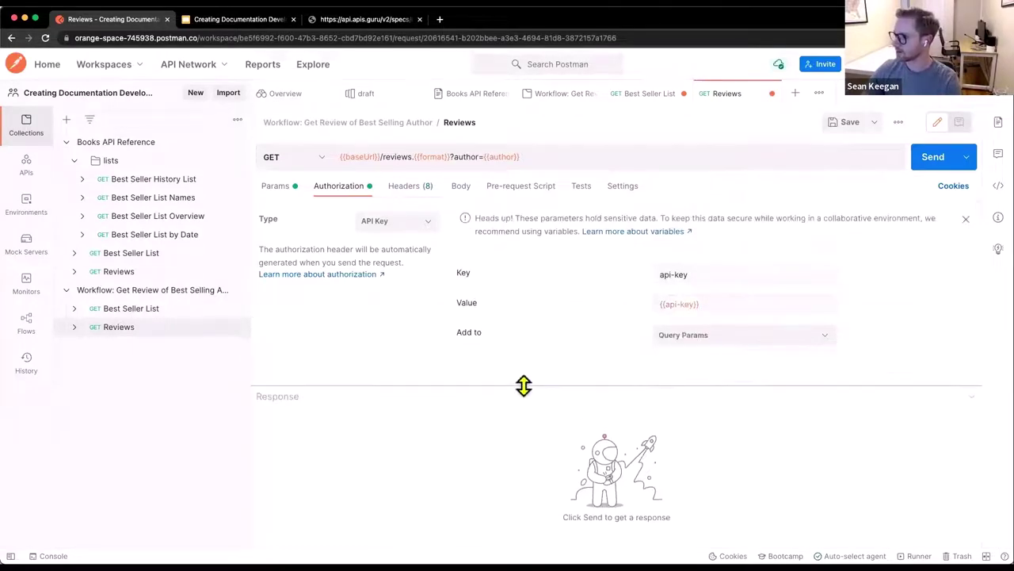
# - Check the value behind the {{author}} parameter, send the Reviews request and examine the returned review data
pyautogui.click(278, 190)
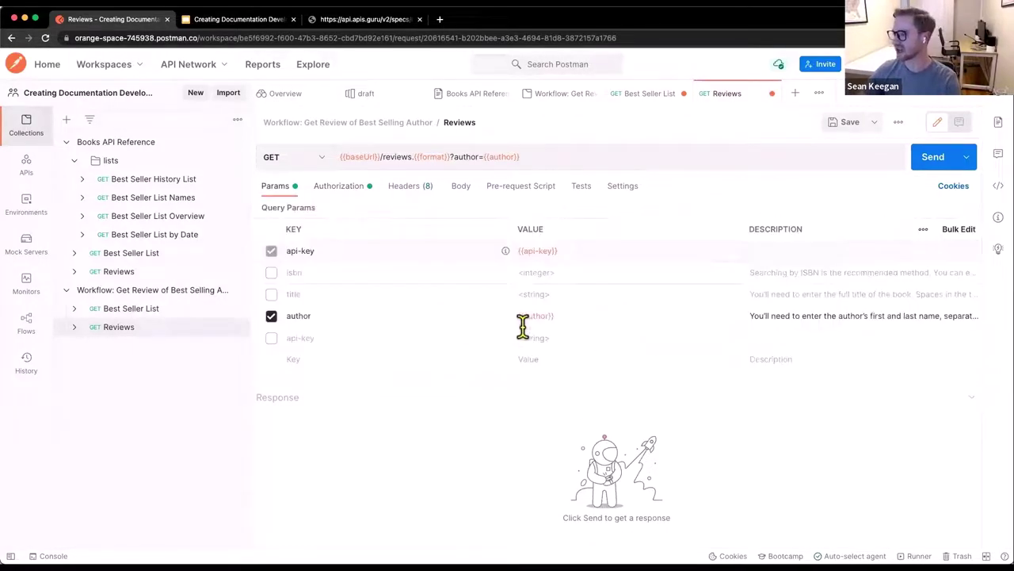
pyautogui.moveTo(528, 315)
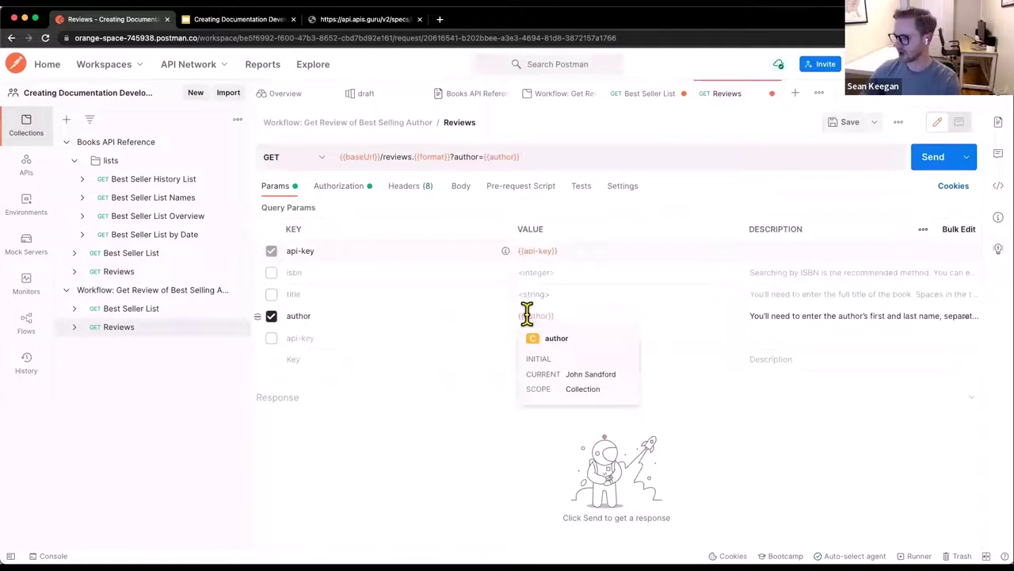
pyautogui.click(939, 162)
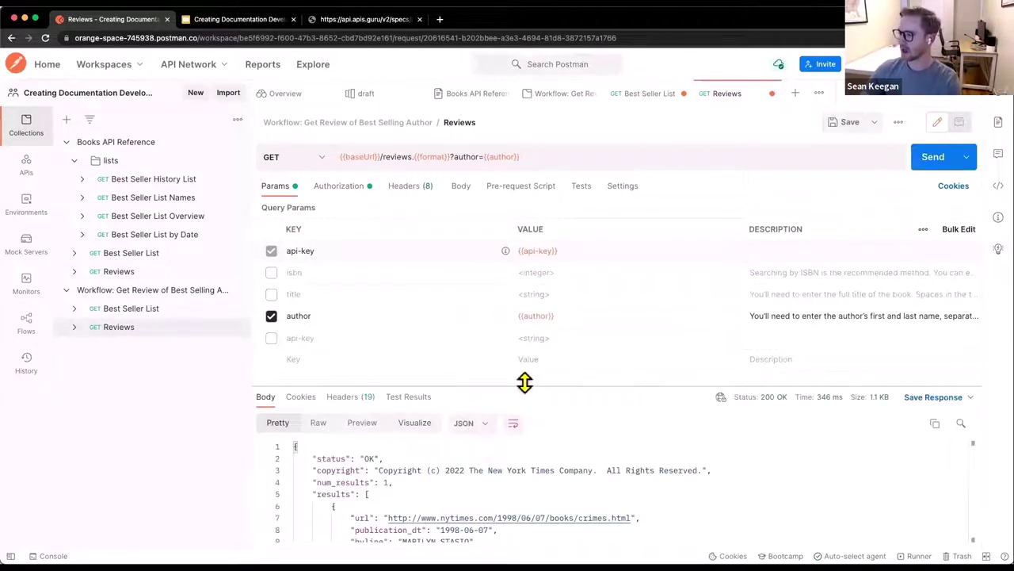
pyautogui.moveTo(523, 383); pyautogui.dragTo(516, 339)
pyautogui.scroll(-1, 476, 463)
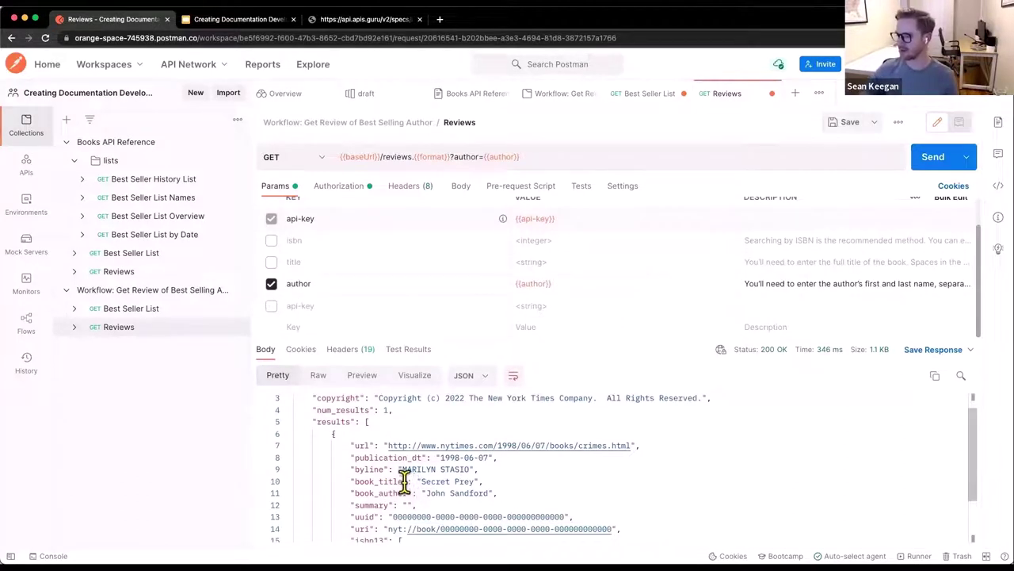
pyautogui.scroll(-3, 408, 479)
pyautogui.scroll(3, 446, 436)
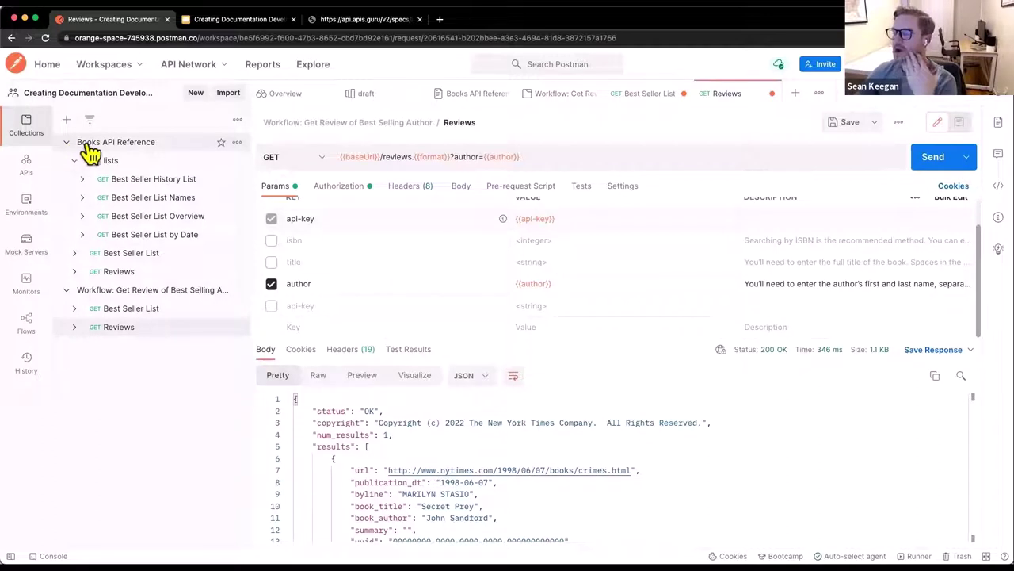
# - View the complete Books API Reference documentation, and return to the workflow collection with the sidebar widened to fit its full name
pyautogui.click(122, 144)
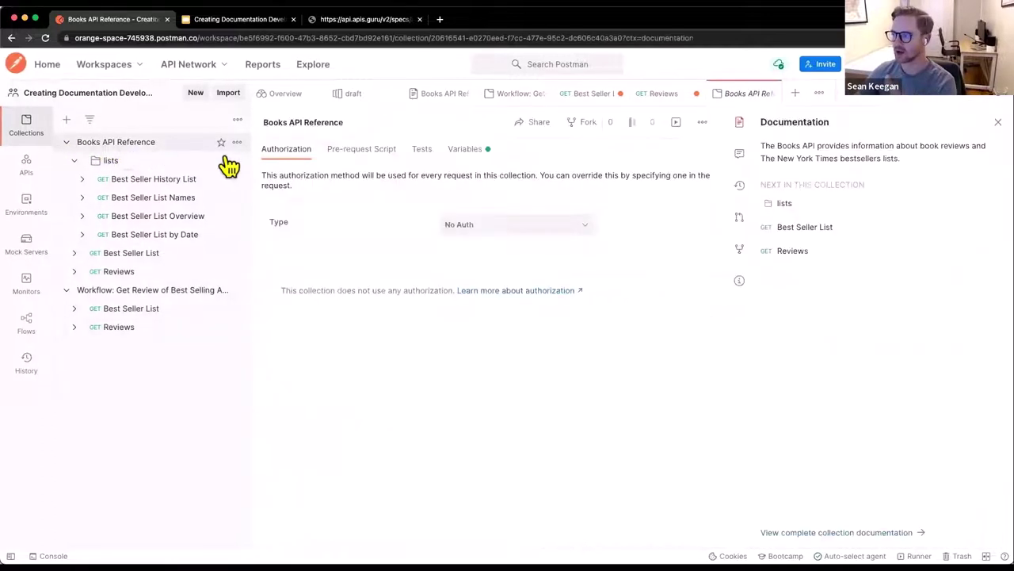
pyautogui.click(861, 533)
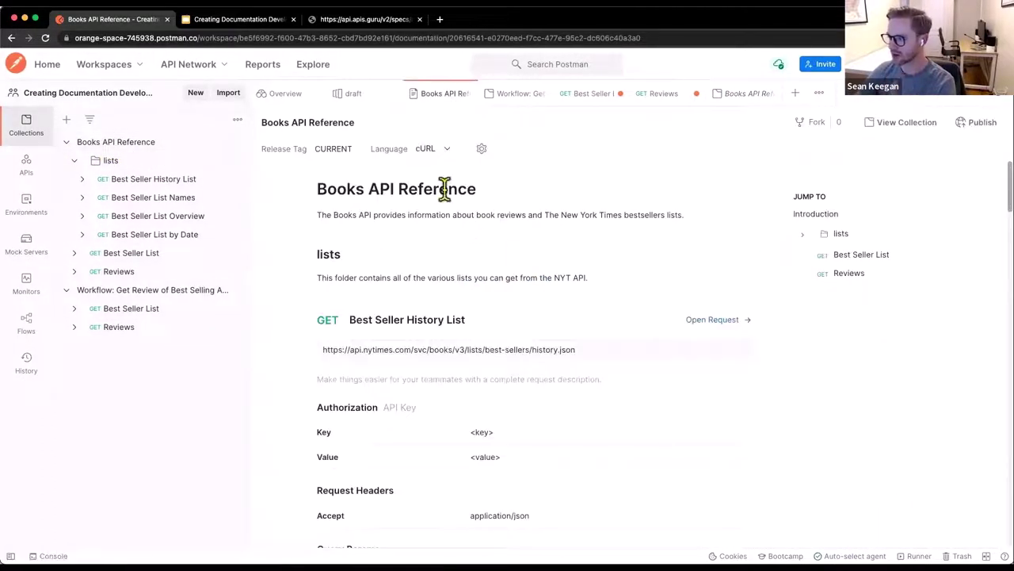
pyautogui.click(153, 292)
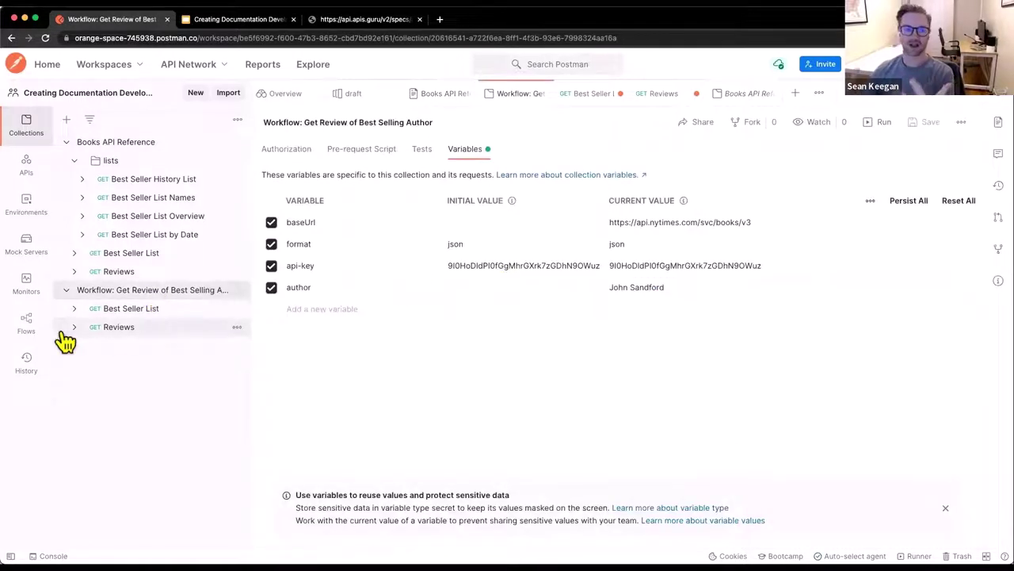
pyautogui.moveTo(250, 289); pyautogui.dragTo(290, 289)
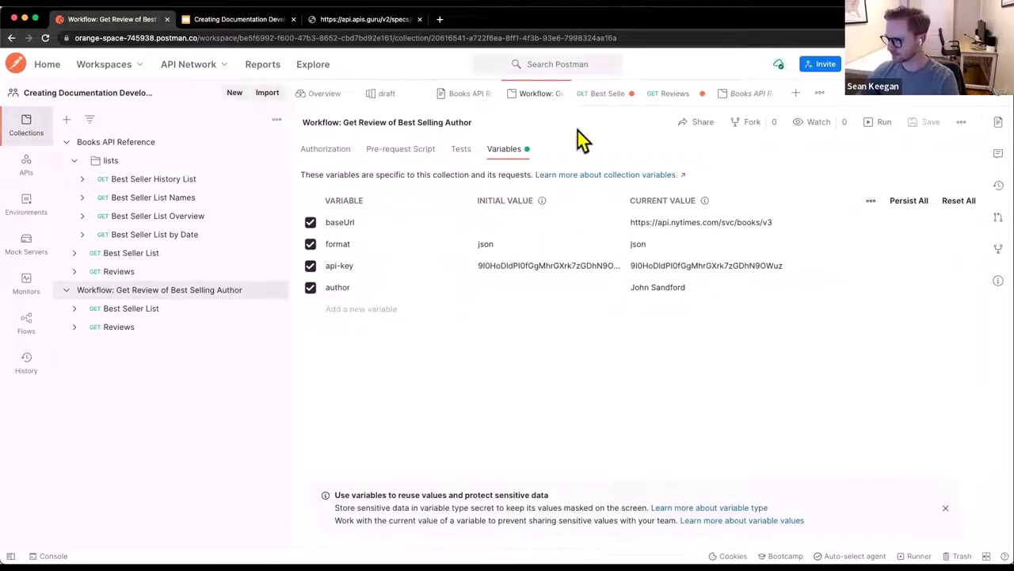
# - Save the workflow's Best Seller List and Reviews requests and close the tabs that are no longer needed
pyautogui.click(598, 96)
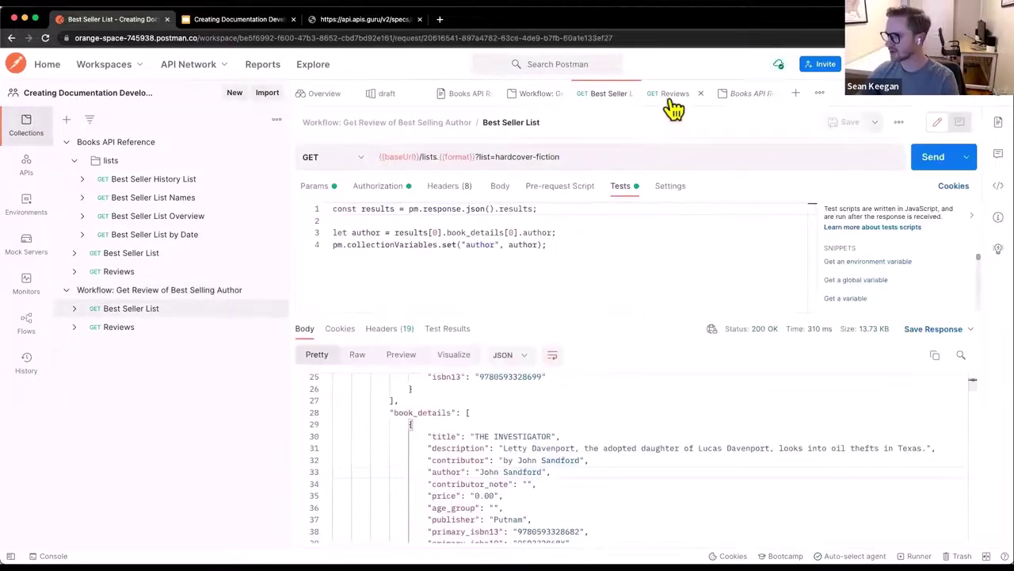
pyautogui.click(672, 99)
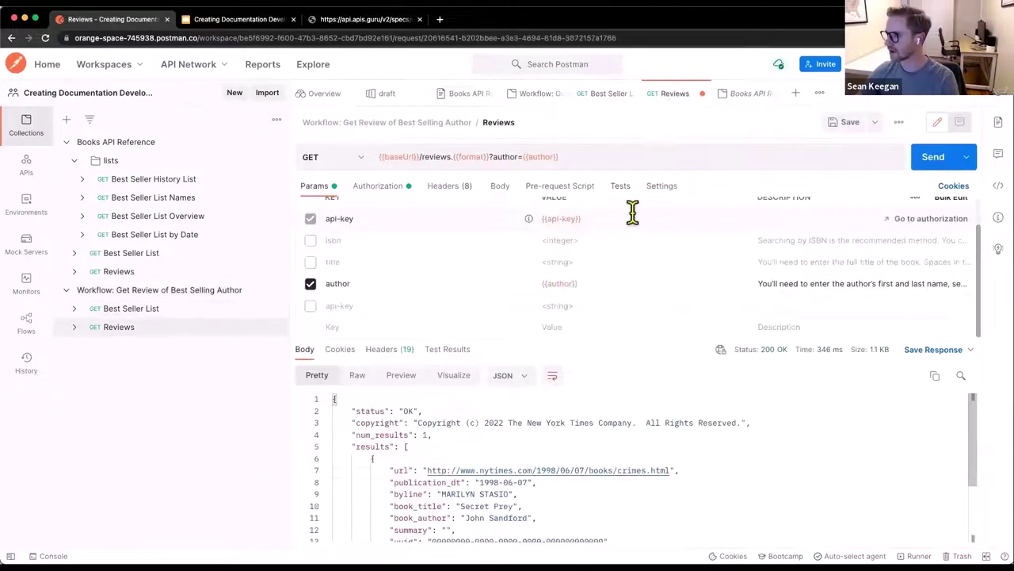
pyautogui.click(702, 97)
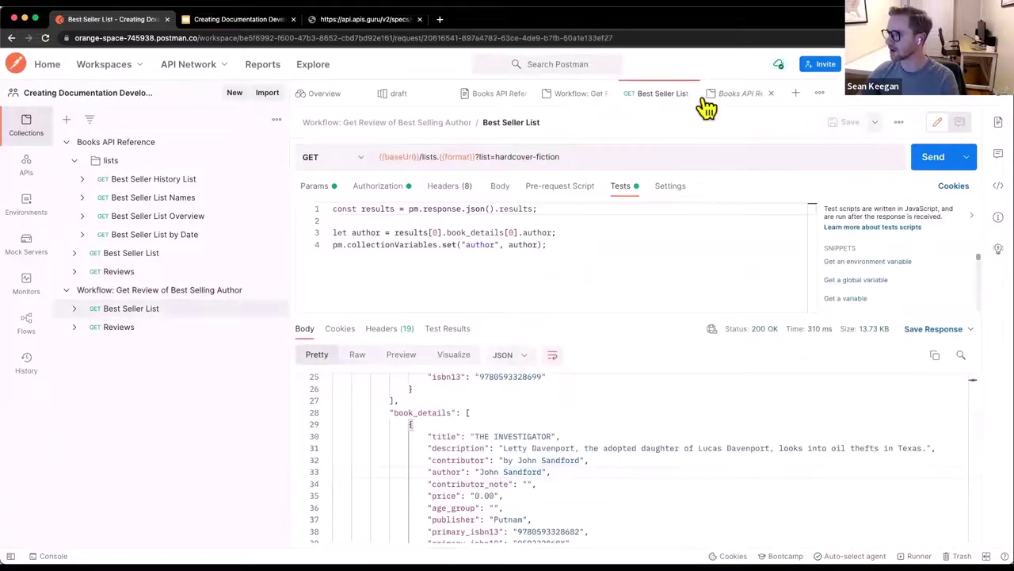
pyautogui.click(770, 97)
pyautogui.click(578, 95)
pyautogui.click(488, 95)
pyautogui.click(402, 95)
# - Enter the workflow collection's description: "This workflow allows you to get reviews for the current number one author of hardcover fiction."
pyautogui.click(147, 292)
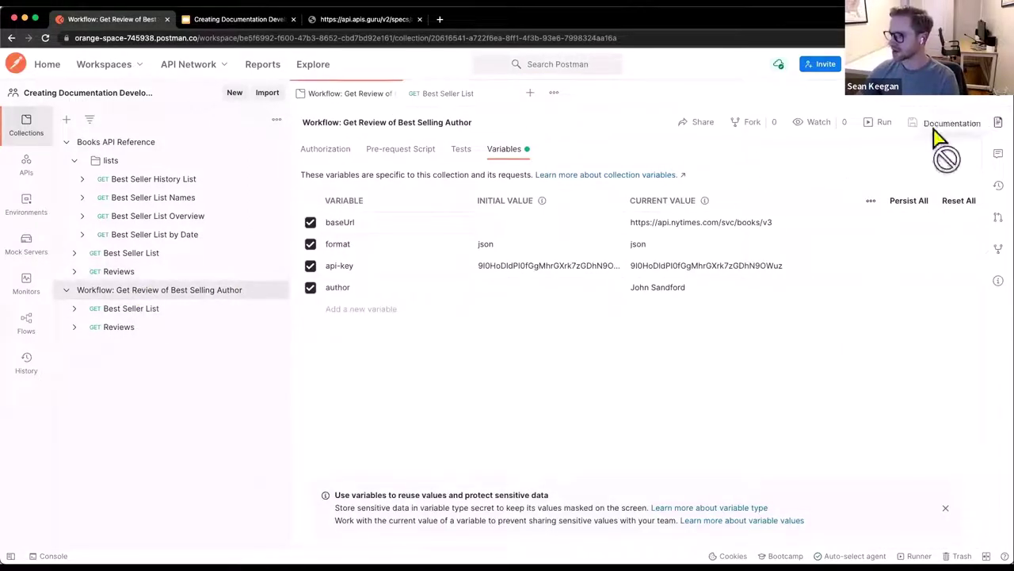
pyautogui.click(337, 153)
pyautogui.click(993, 127)
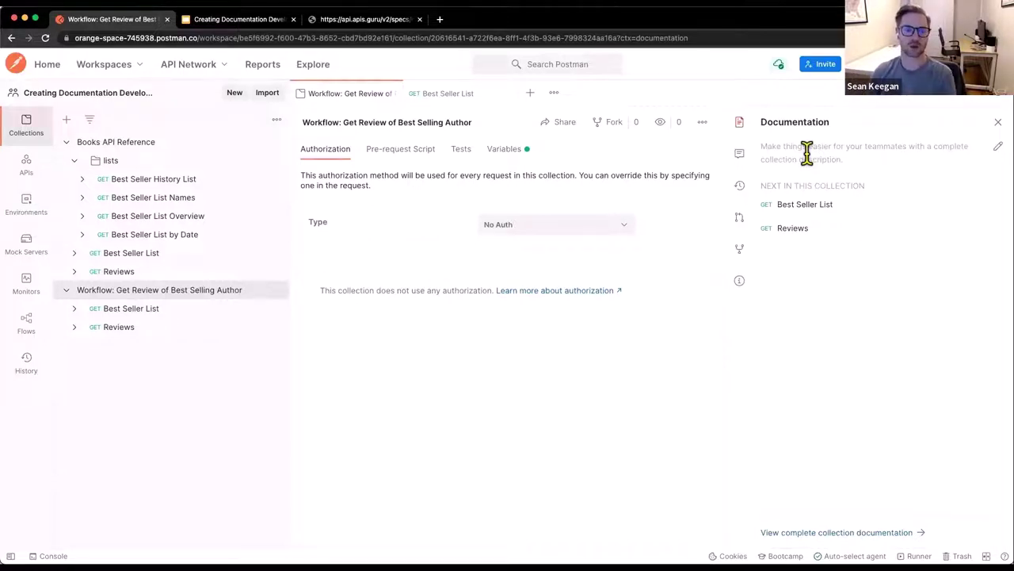
pyautogui.click(994, 151)
pyautogui.write('T')
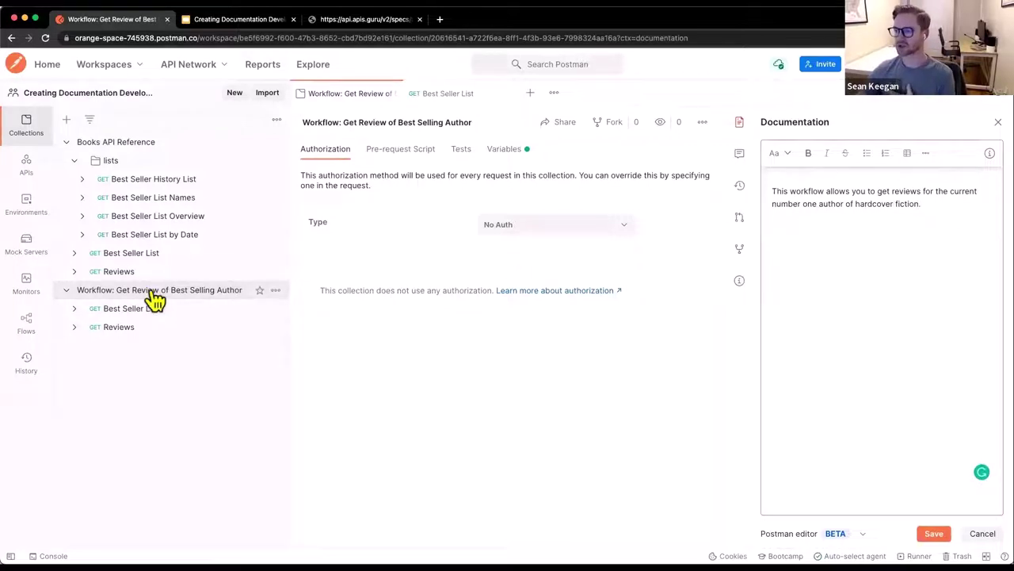
# - Add a level 1 heading "Getting Started" above the workflow description
pyautogui.click(771, 191)
pyautogui.press('Return')
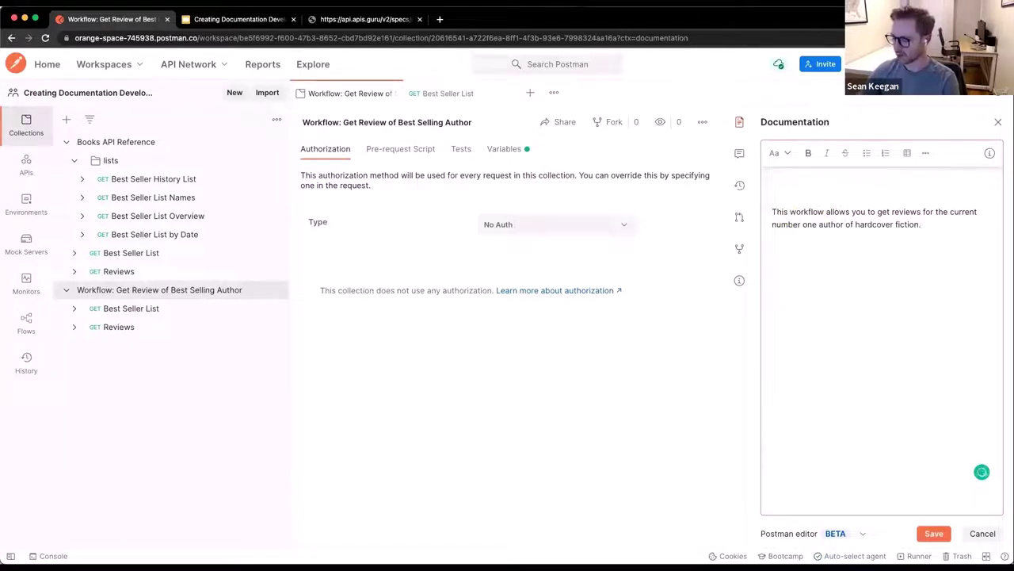
pyautogui.click(779, 153)
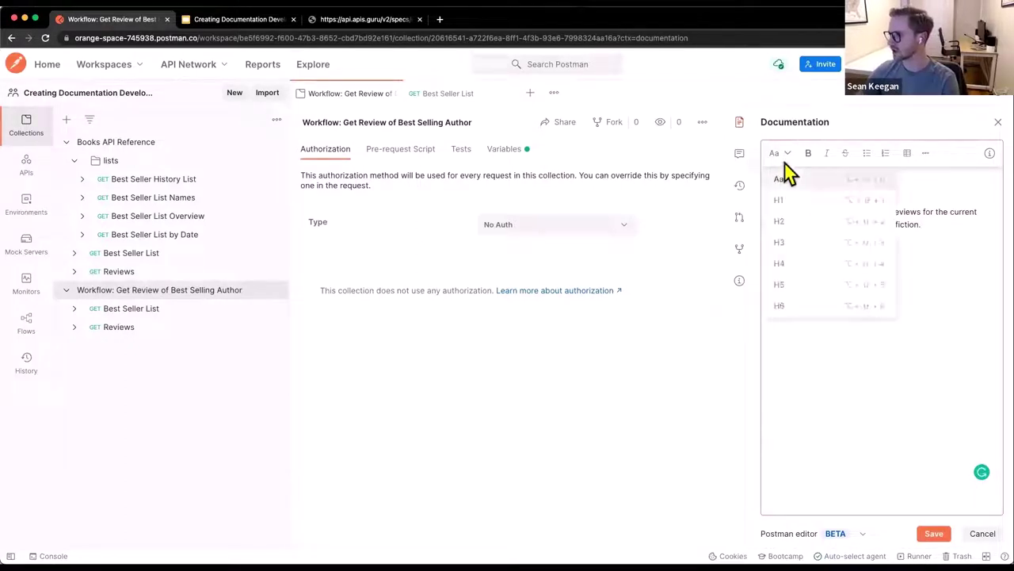
pyautogui.click(806, 204)
pyautogui.write('Gettin')
pyautogui.press('BackSpace')
pyautogui.write('Started')
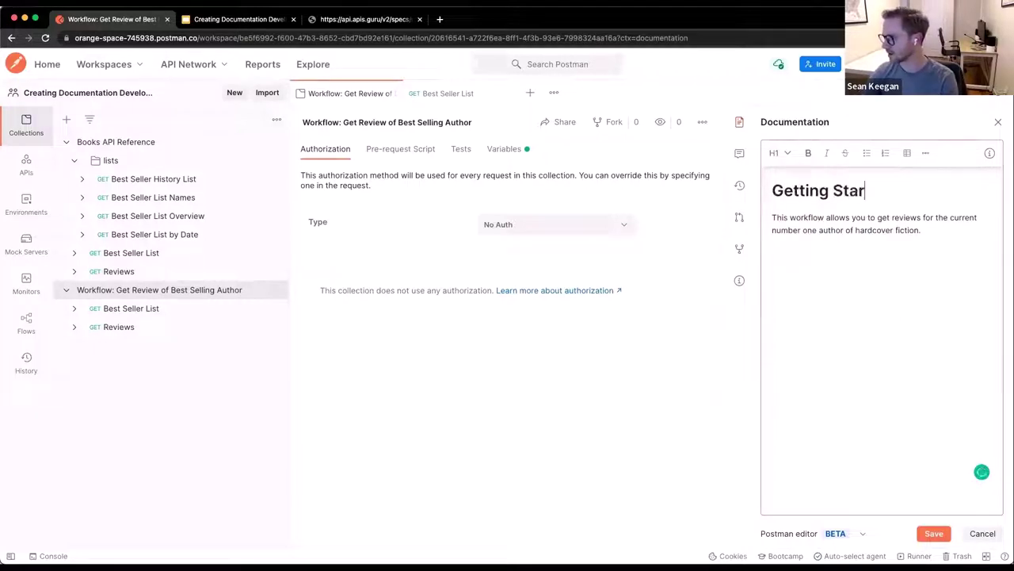
# - Add a level 2 heading "Authorization" below the description paragraph
pyautogui.click(934, 227)
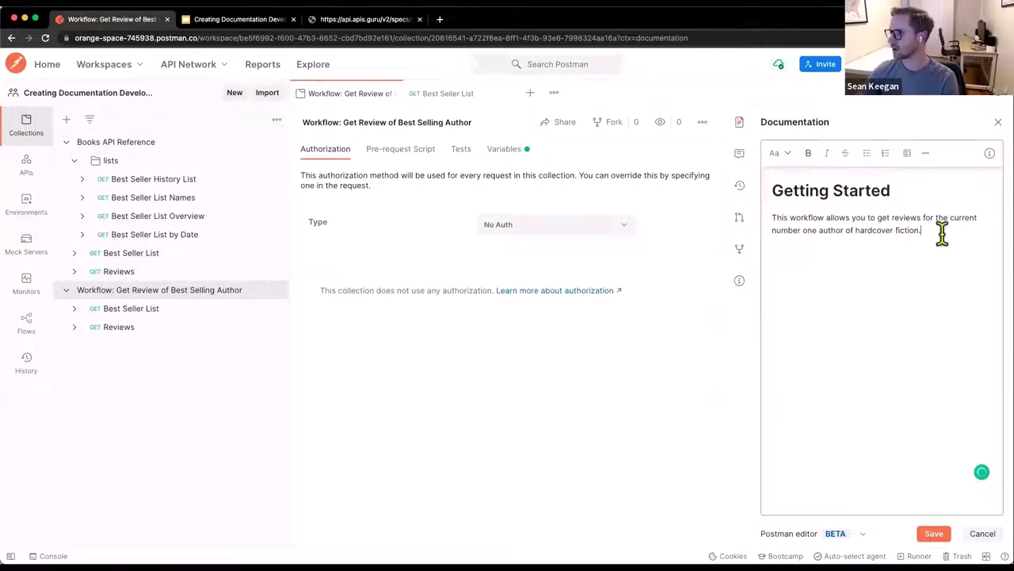
pyautogui.press('Return')
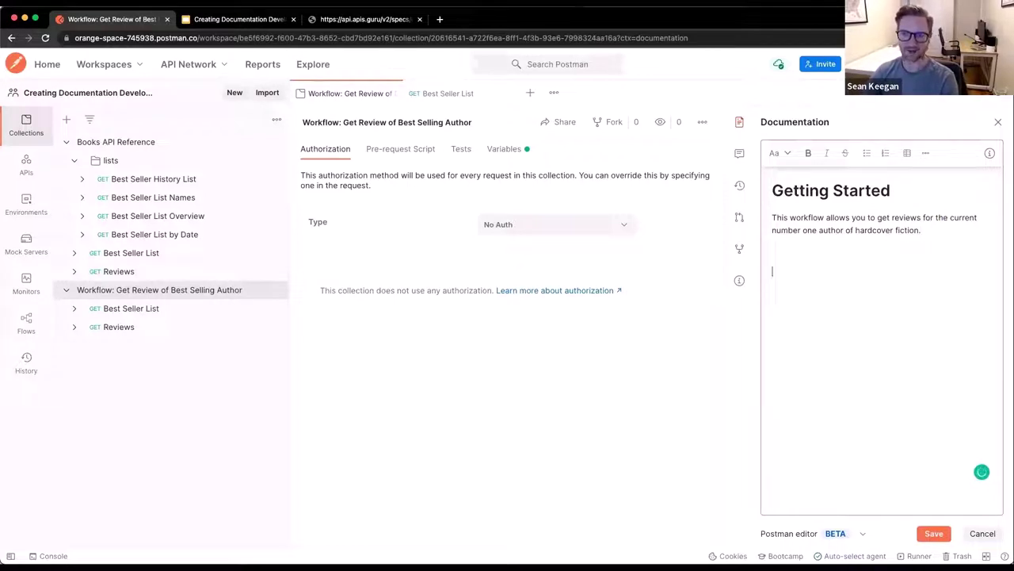
pyautogui.write('Authorization')
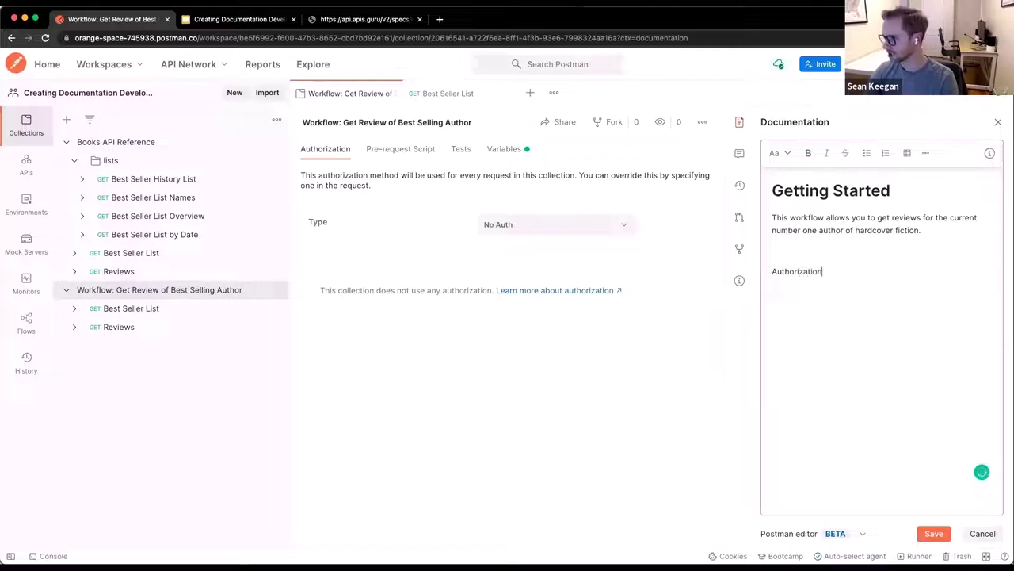
pyautogui.doubleClick(797, 271)
pyautogui.click(782, 155)
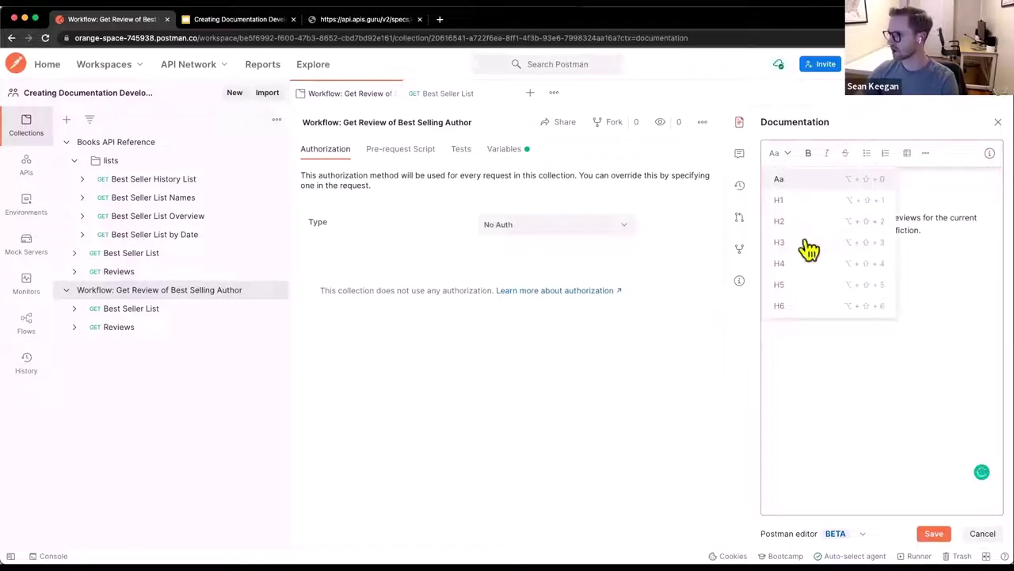
pyautogui.click(786, 225)
# - Enter the text "Go to NYT Developer site and get an API Key." under the Authorization heading
pyautogui.click(794, 305)
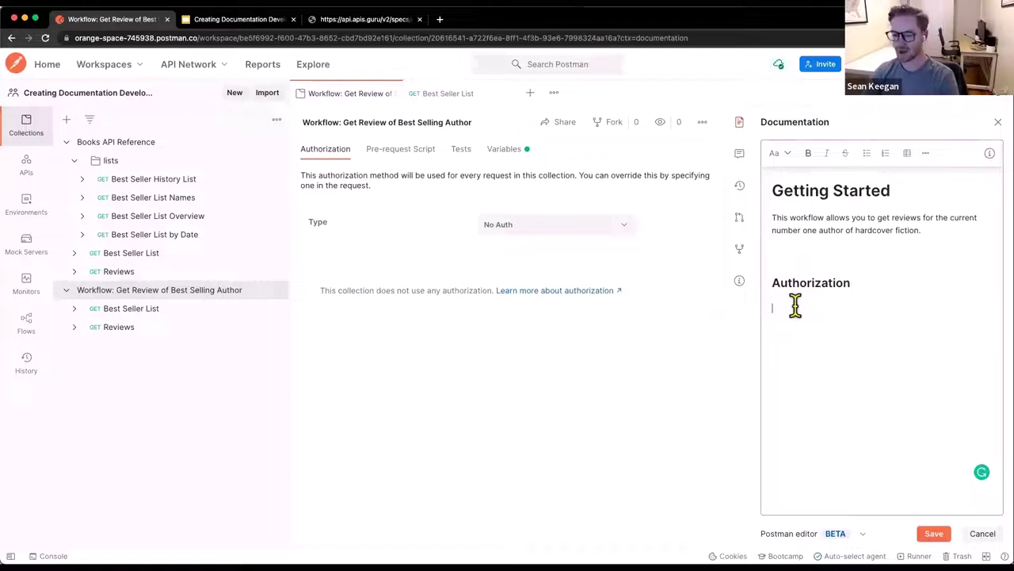
pyautogui.write('Go to NYT')
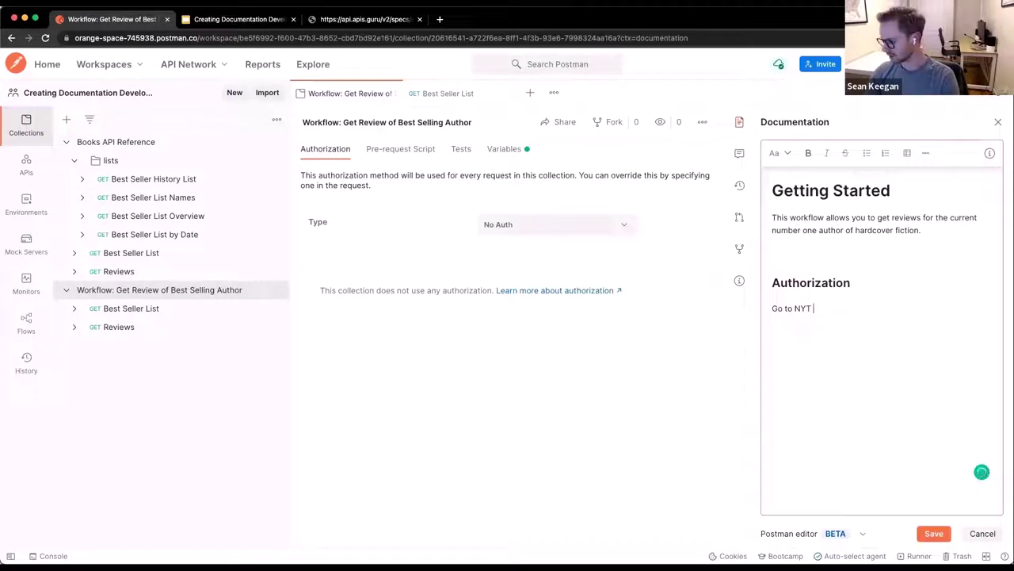
pyautogui.write(' Deve')
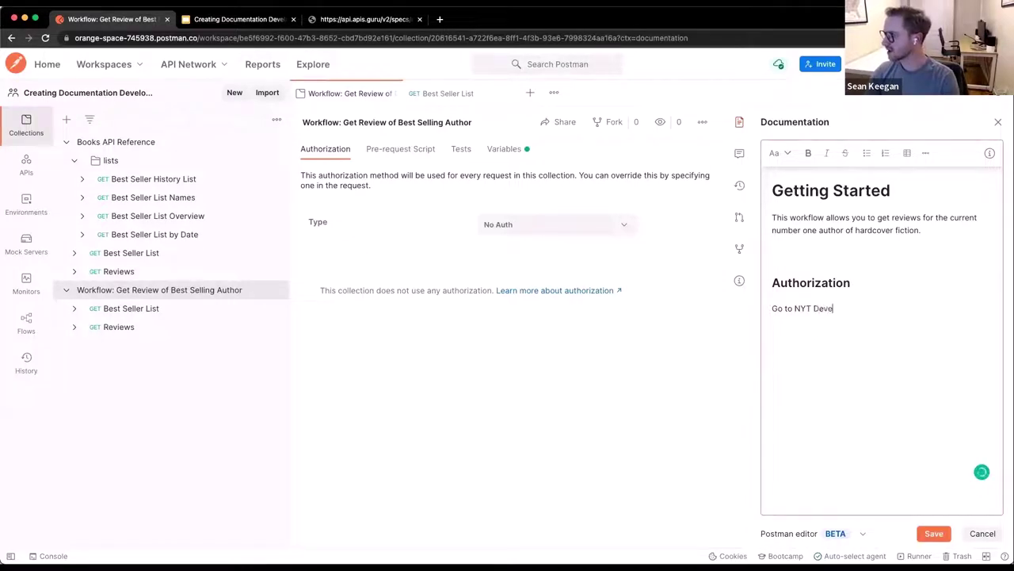
pyautogui.write('loper site and get ')
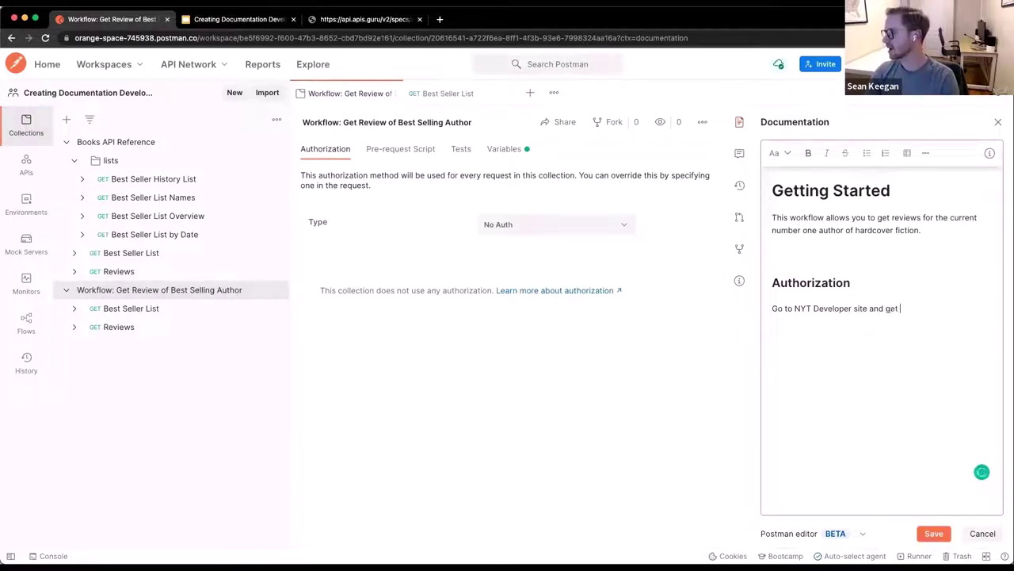
pyautogui.write('an API K')
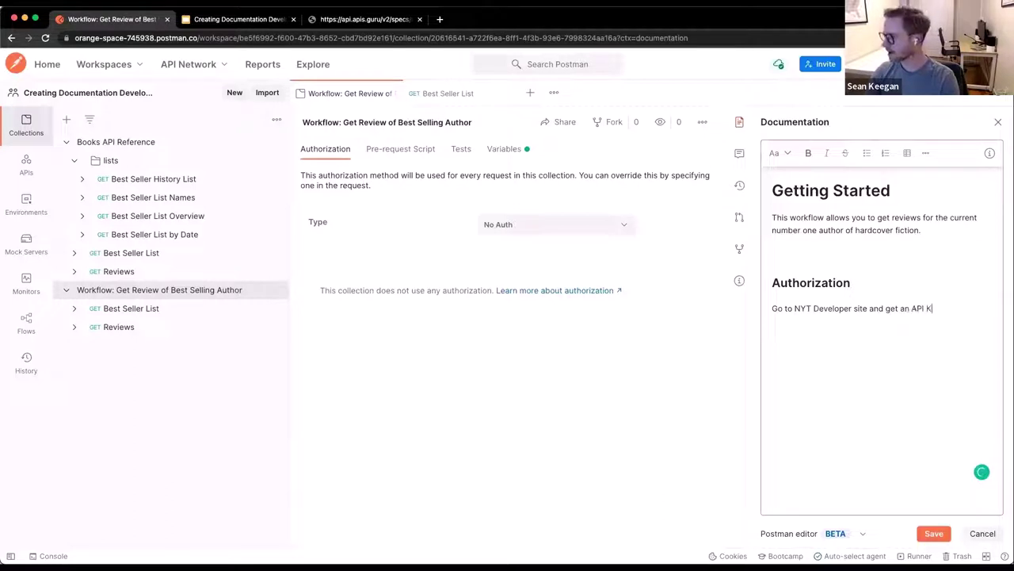
pyautogui.write('ey.')
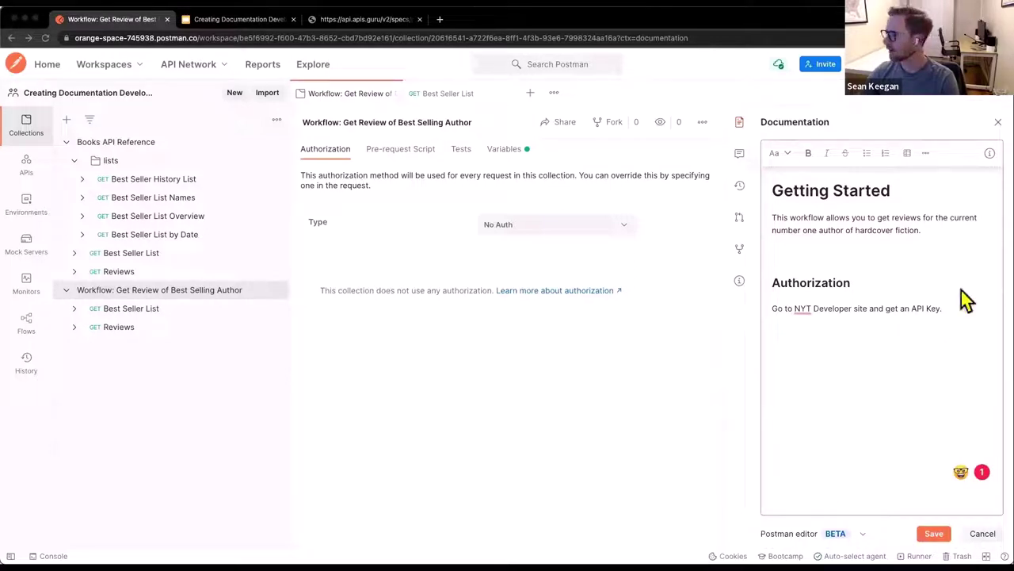
pyautogui.moveTo(853, 309); pyautogui.dragTo(797, 308)
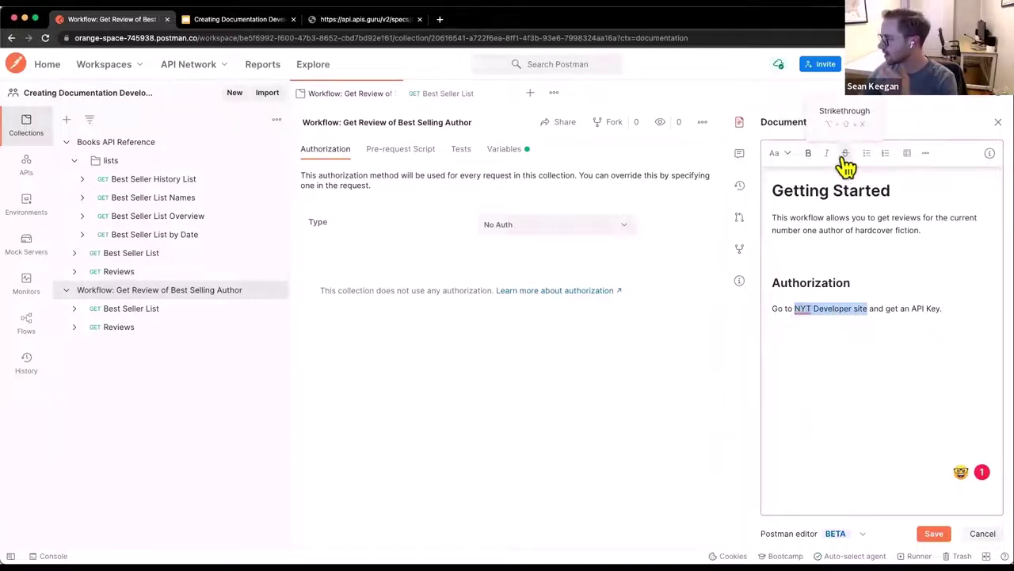
pyautogui.click(925, 155)
pyautogui.click(878, 200)
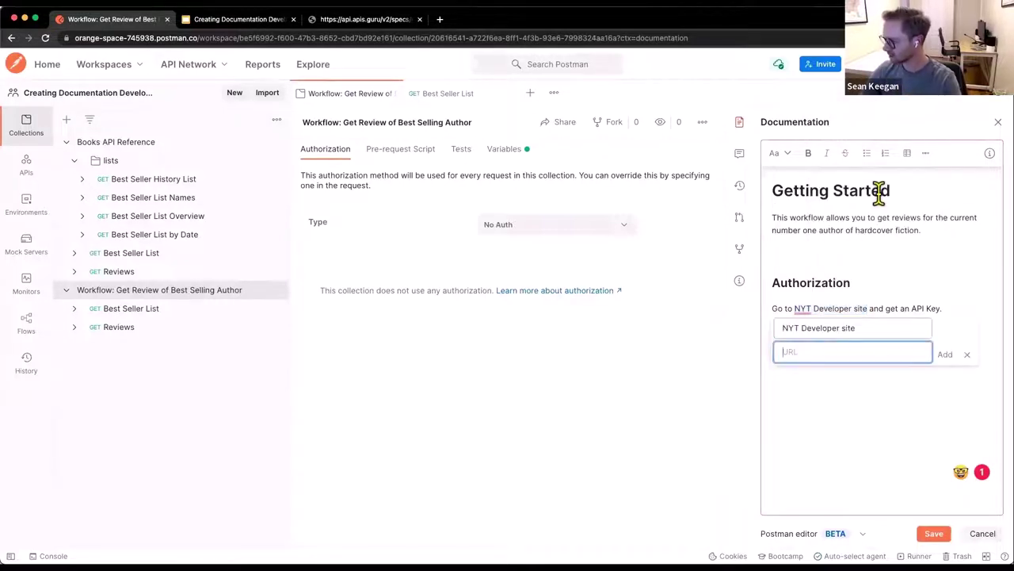
pyautogui.write('https://developer.nytimes.com/')
pyautogui.click(958, 350)
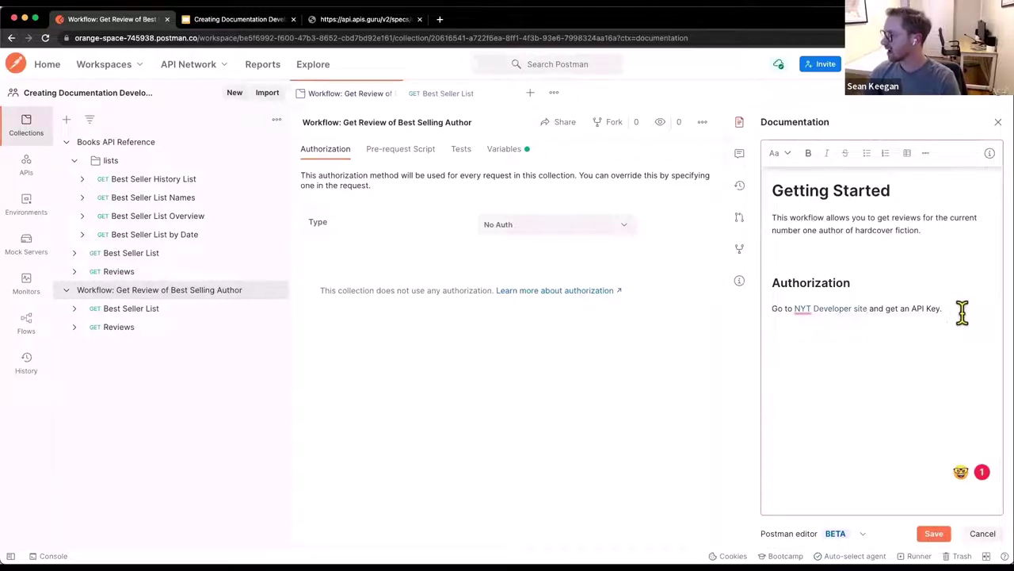
pyautogui.click(830, 251)
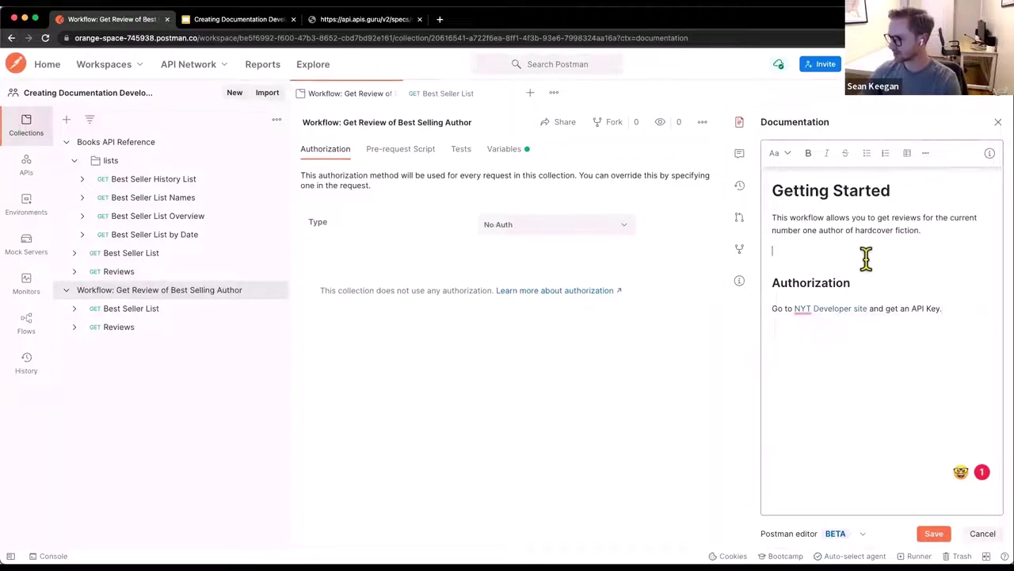
pyautogui.press('BackSpace')
# - Add a level 2 heading "How to use this workflow" below the API key sentence
pyautogui.click(968, 292)
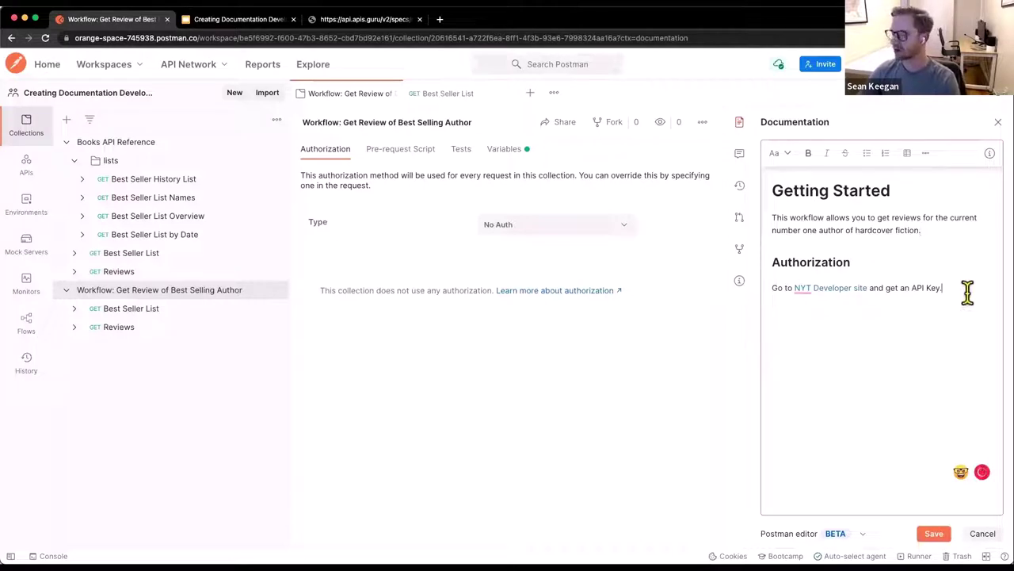
pyautogui.press('Return')
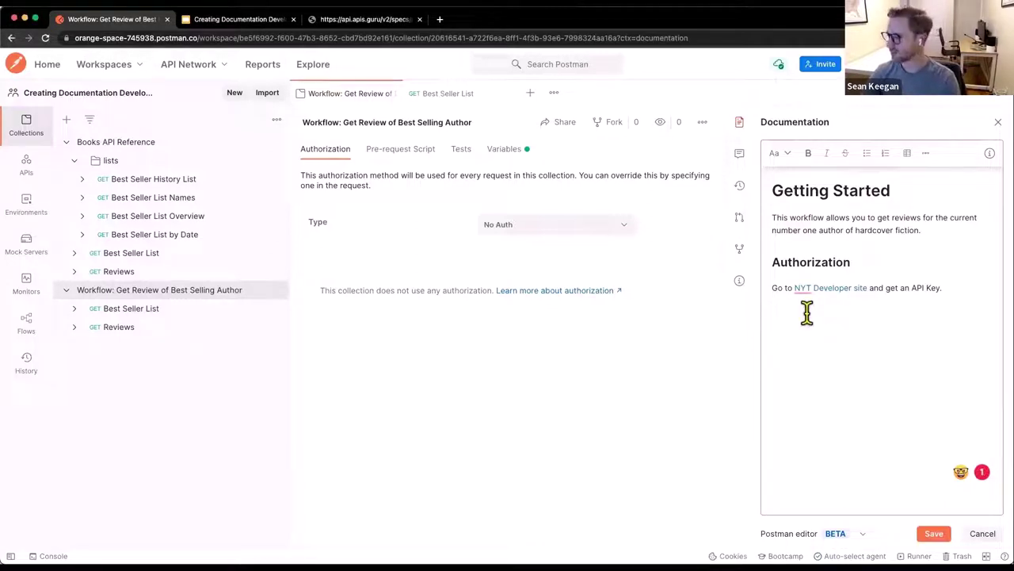
pyautogui.click(777, 154)
pyautogui.click(794, 246)
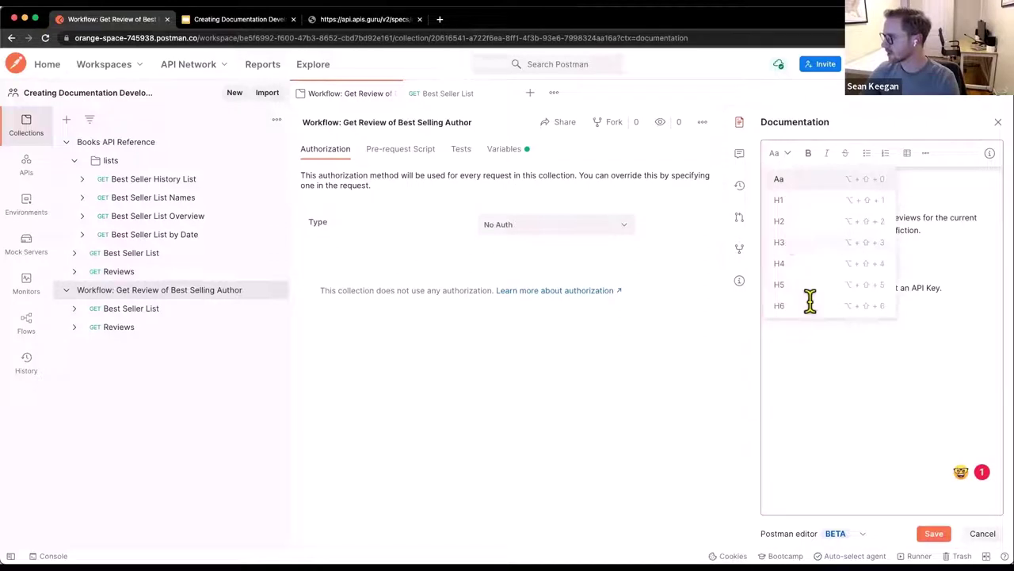
pyautogui.write('How to use this workflow')
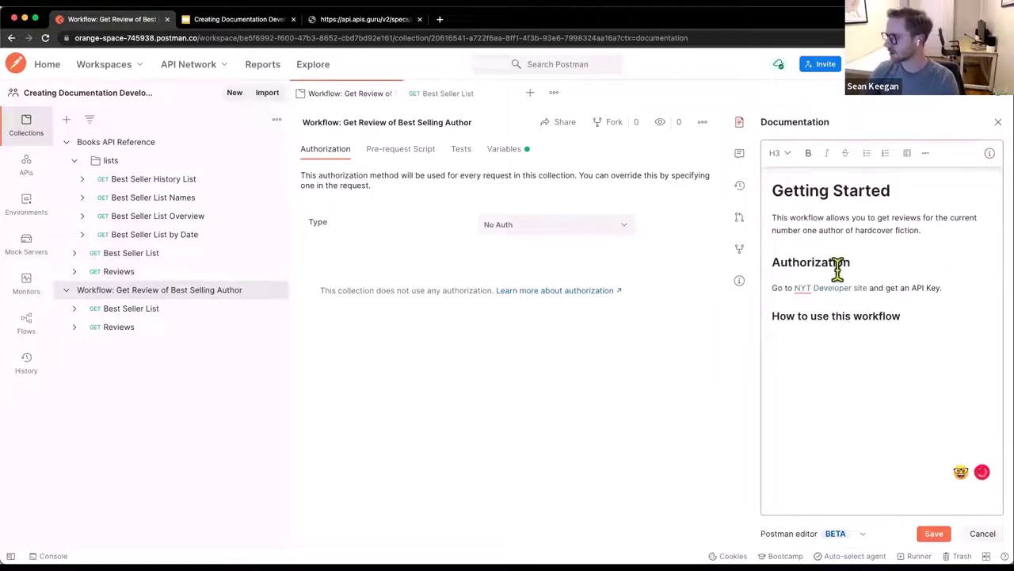
pyautogui.tripleClick(840, 315)
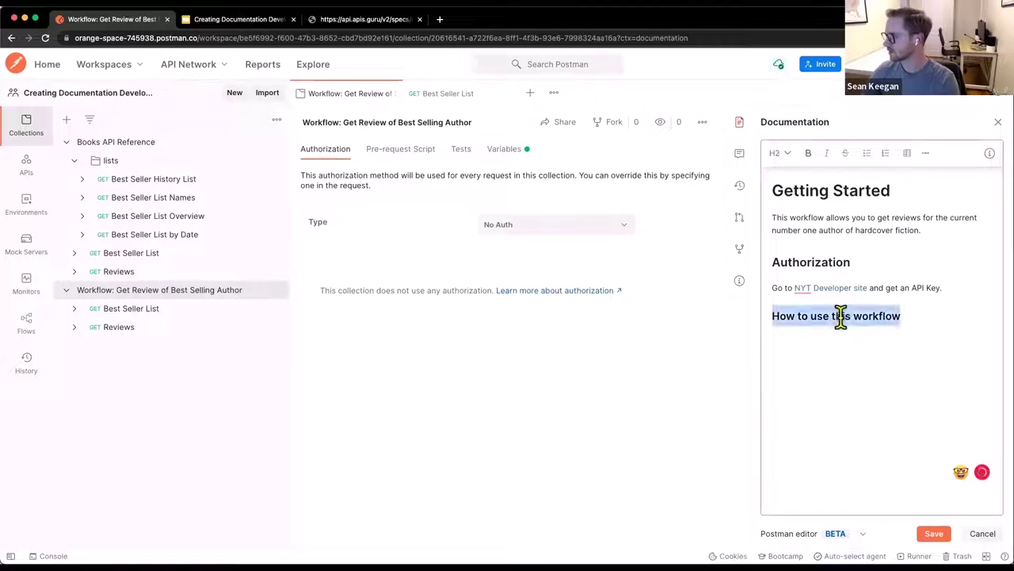
pyautogui.click(790, 161)
pyautogui.click(800, 235)
# - Start a bulleted list under "How to use this workflow" with the item "Fork this collection into your own workspace"
pyautogui.click(798, 348)
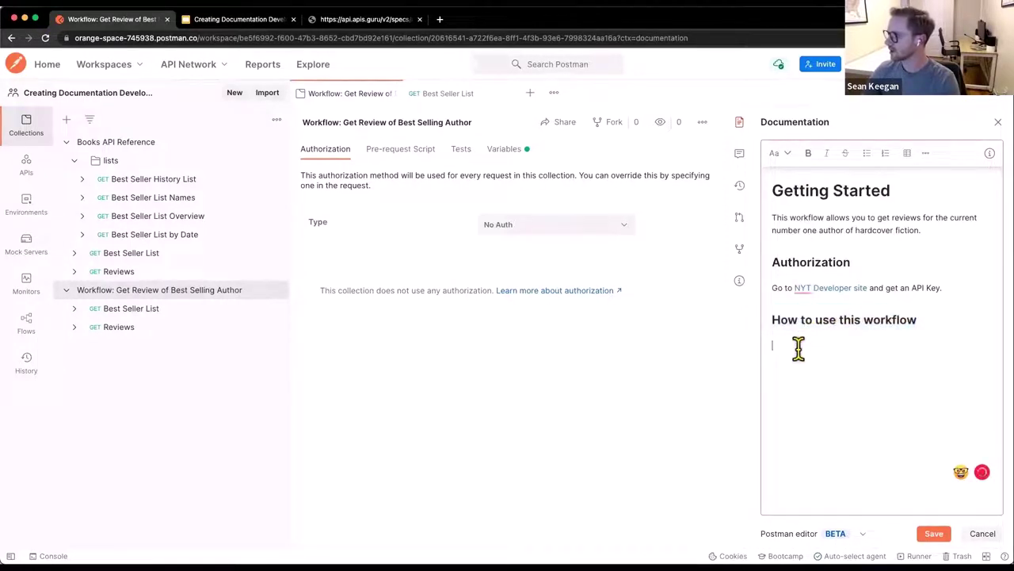
pyautogui.write('- St')
pyautogui.press('BackSpace')
pyautogui.press('BackSpace')
pyautogui.write('Fork')
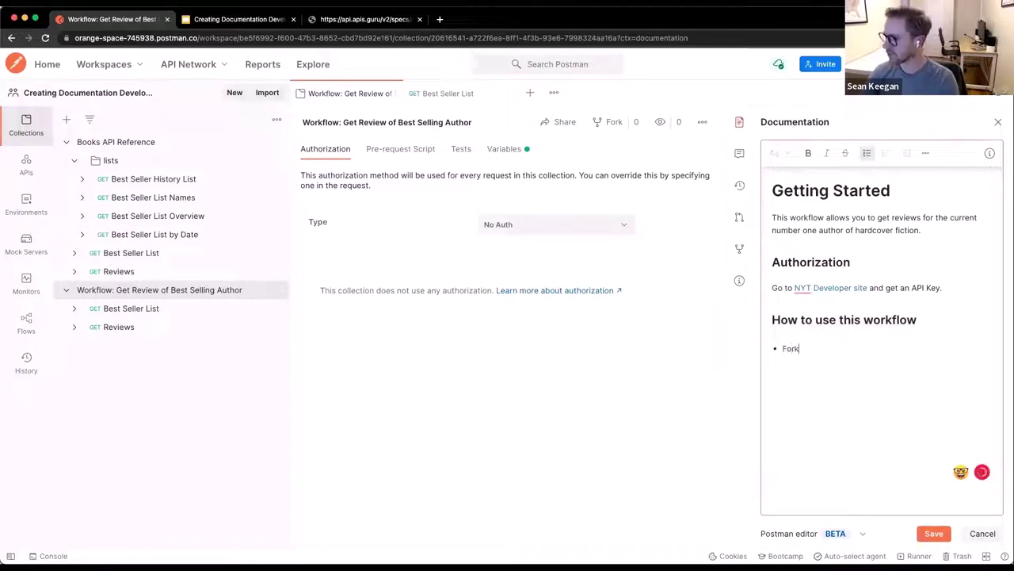
pyautogui.write(' this collection into ')
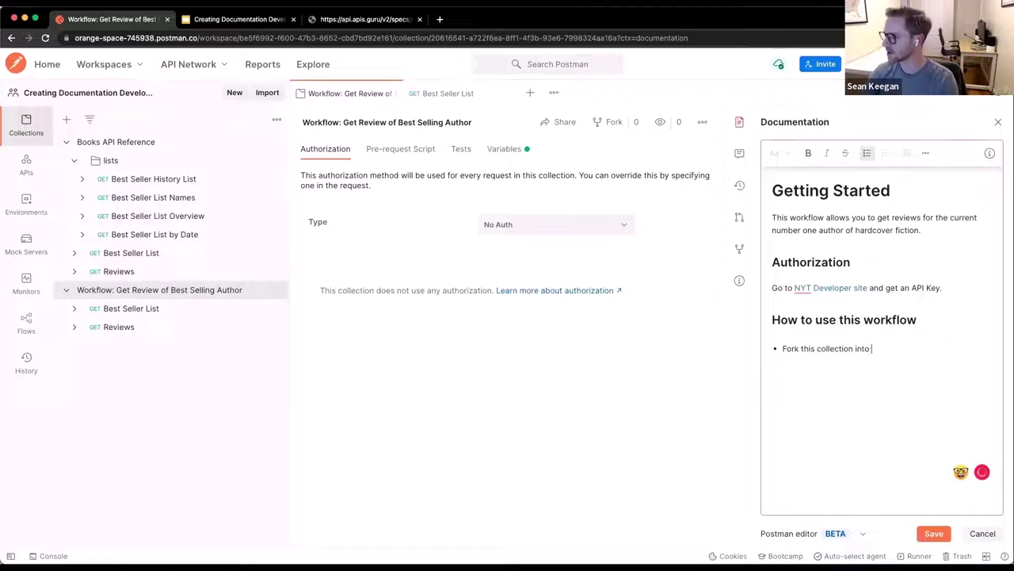
pyautogui.write('your own workspace')
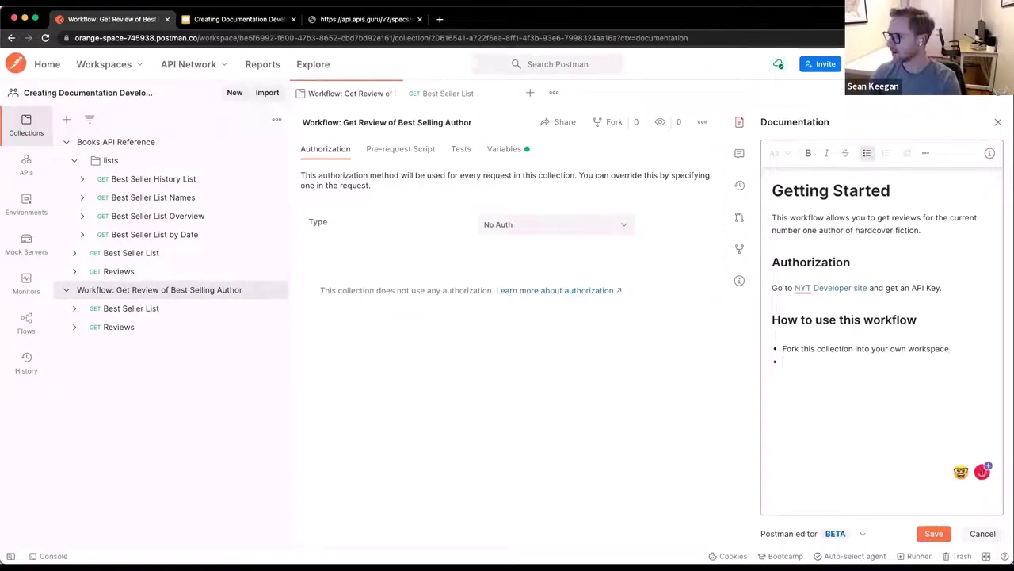
# - Add the bullets "Run Best Seller List request" and "Run Reviews request", with both request names formatted as inline code
pyautogui.write('Run `Best Seller List`')
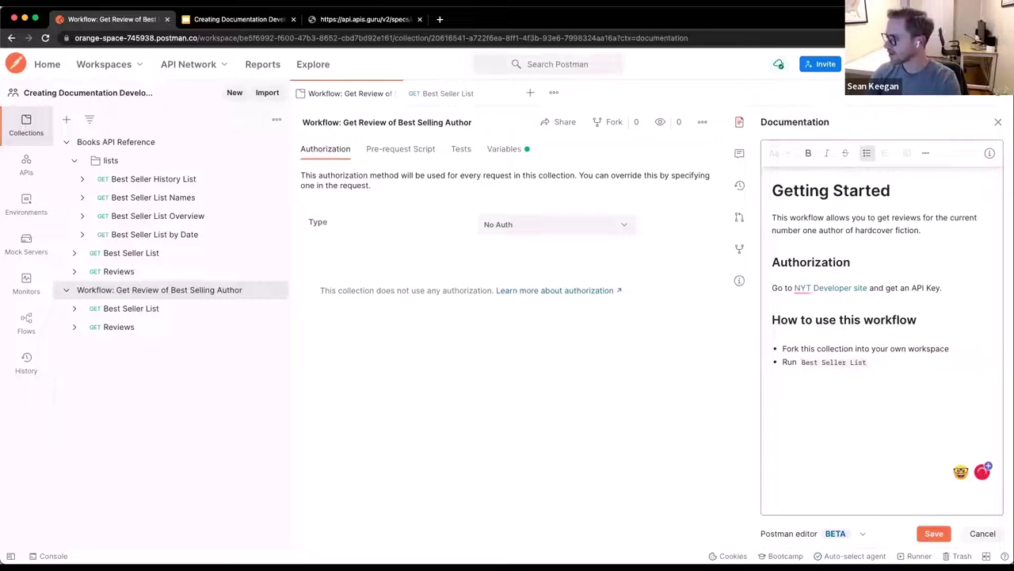
pyautogui.write(' request')
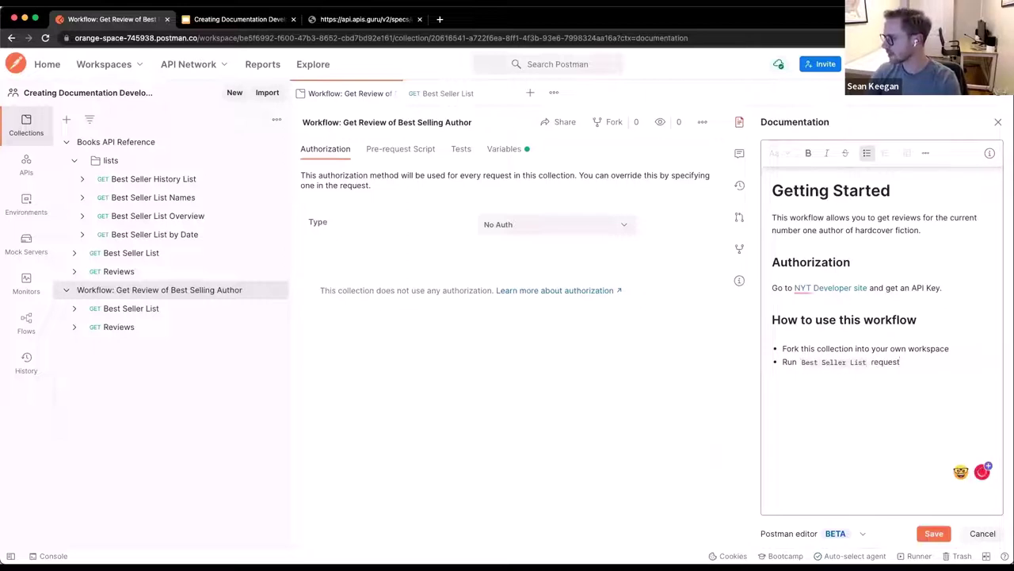
pyautogui.write('Run ')
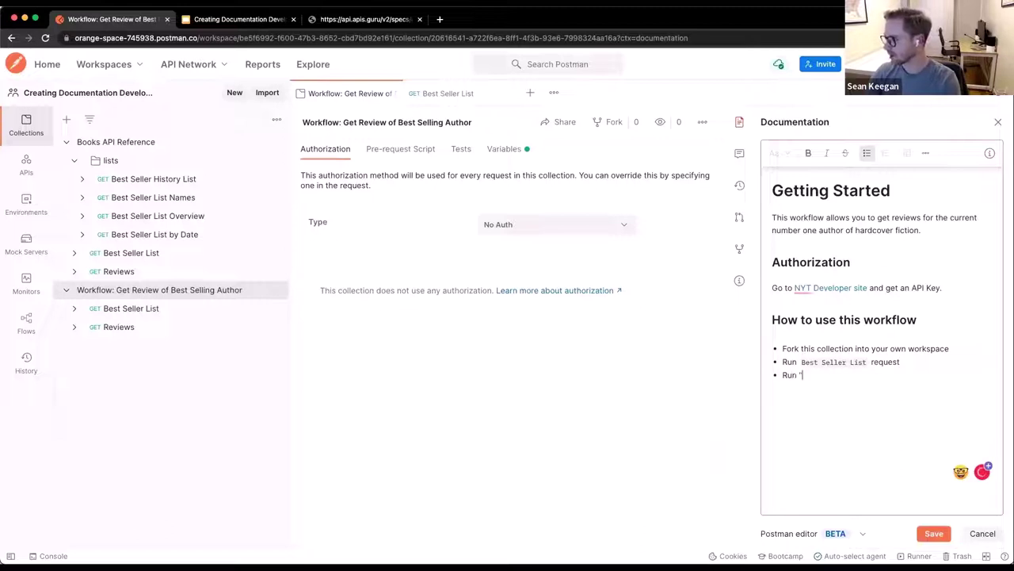
pyautogui.write('`Reviews')
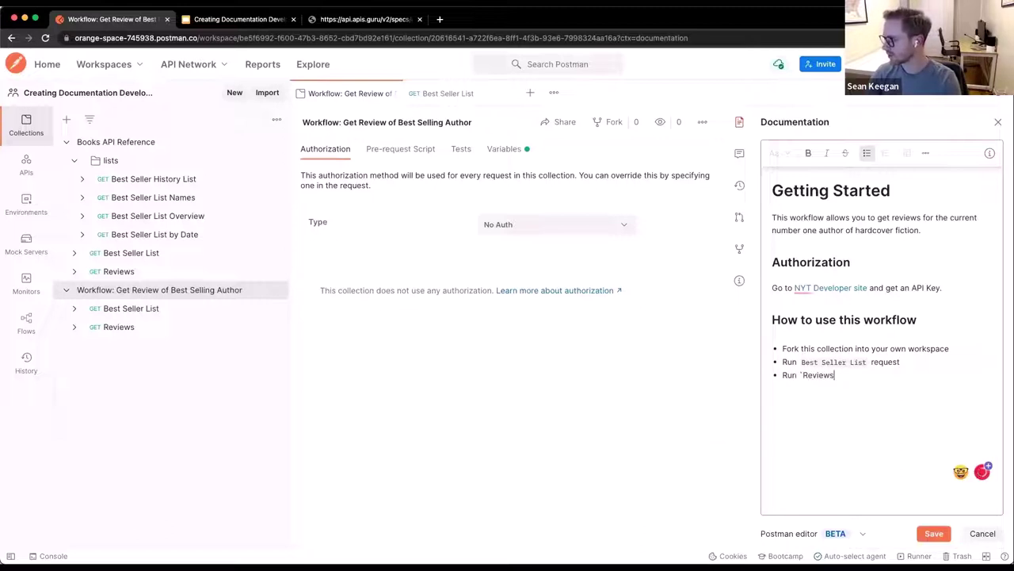
pyautogui.write('` request')
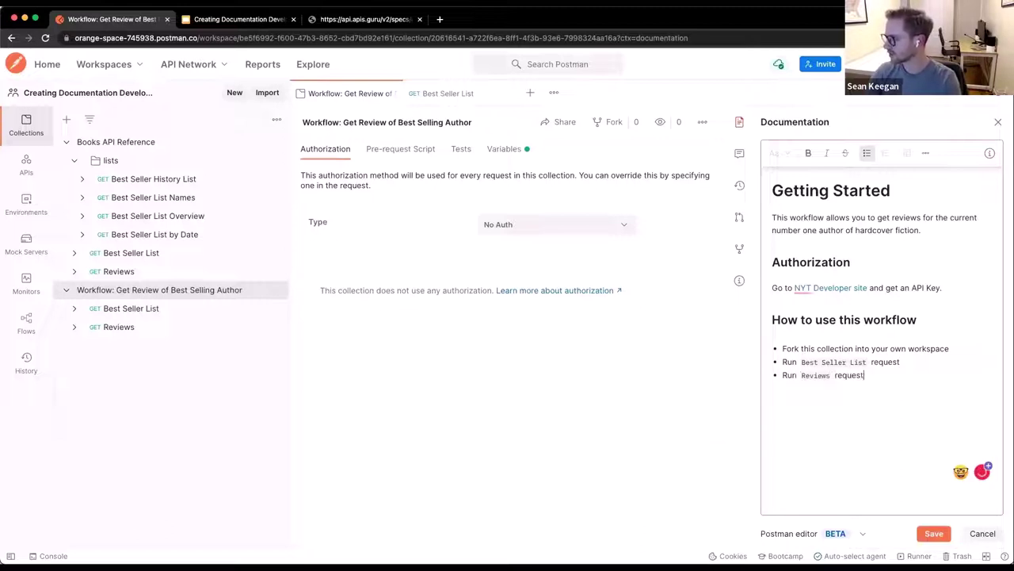
# - Insert the bullet "Add your API key to the authorization" directly after the bullet about forking the collection
pyautogui.click(960, 348)
pyautogui.press('Return')
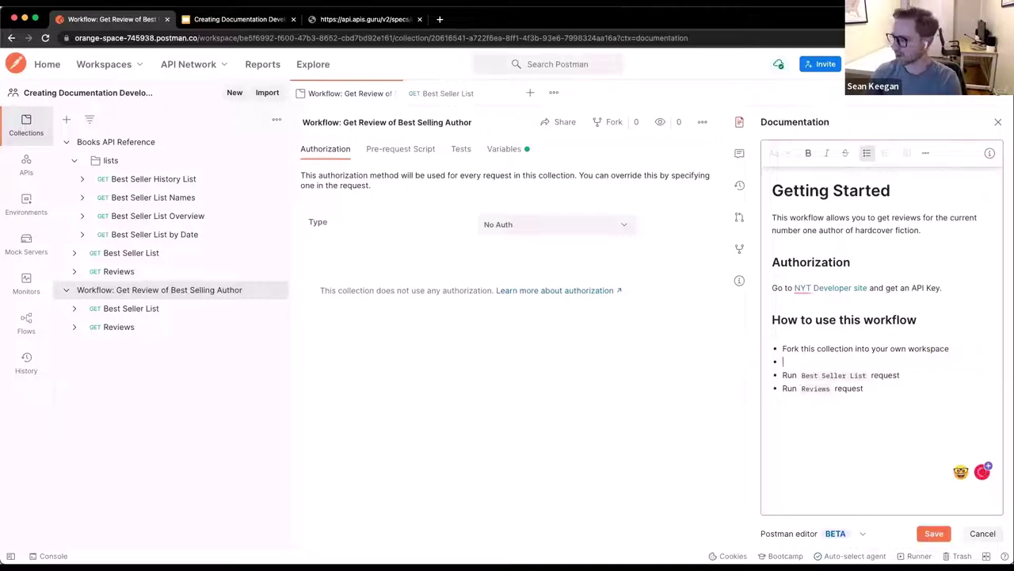
pyautogui.write('Add your API ')
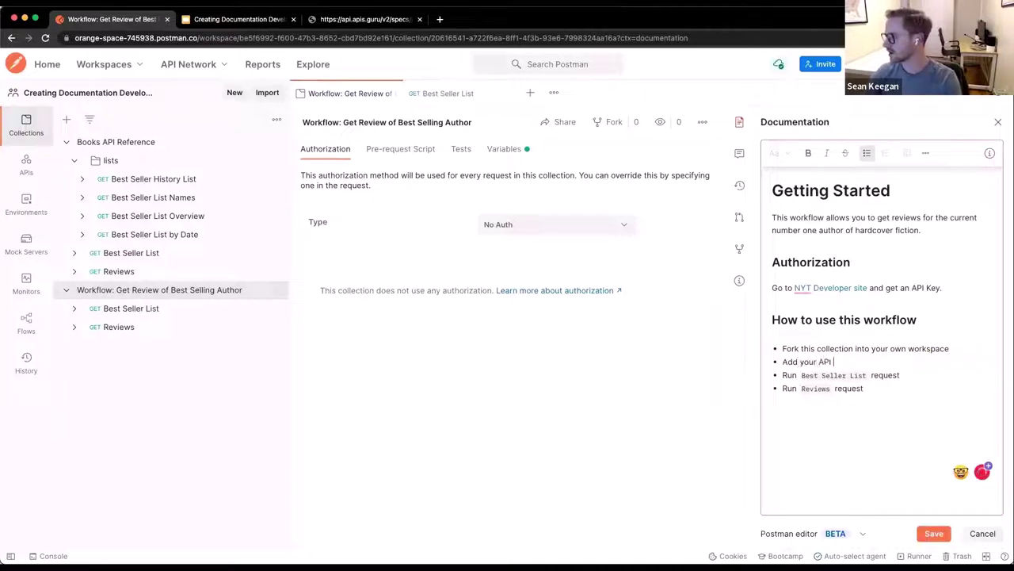
pyautogui.write('key to the ')
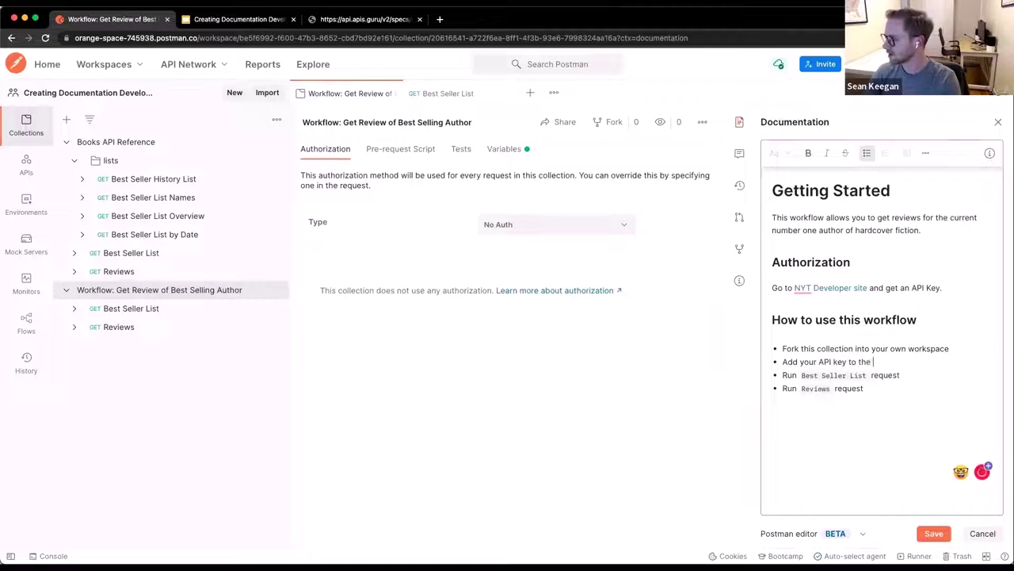
pyautogui.write('authorization')
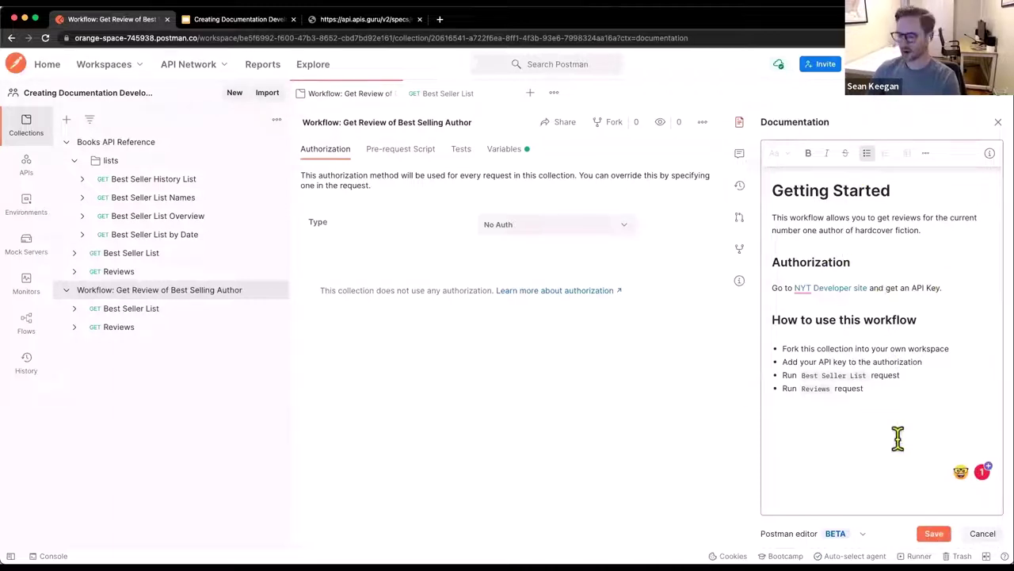
# - Save the getting-started documentation of the workflow collection
pyautogui.click(934, 534)
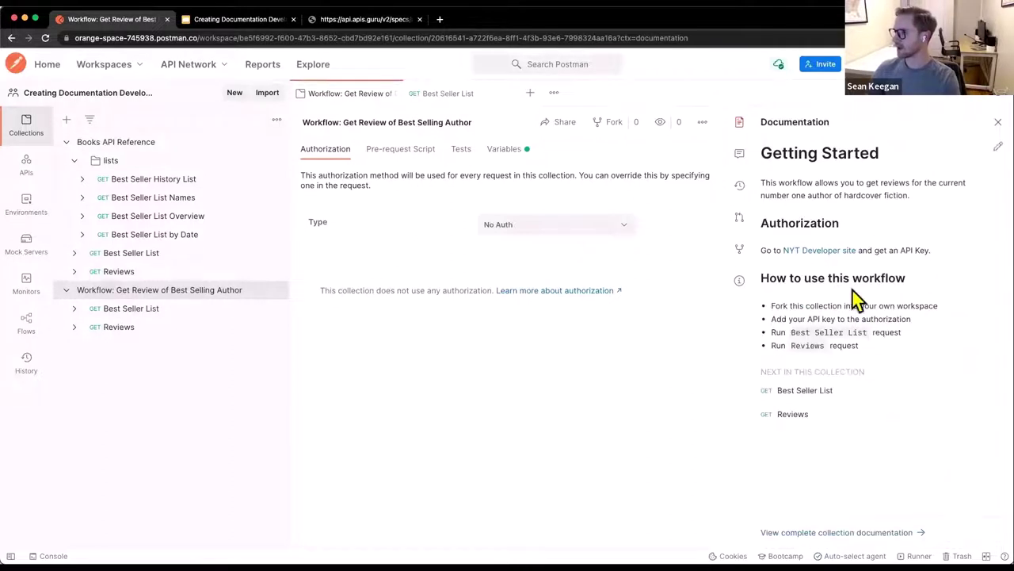
pyautogui.click(67, 142)
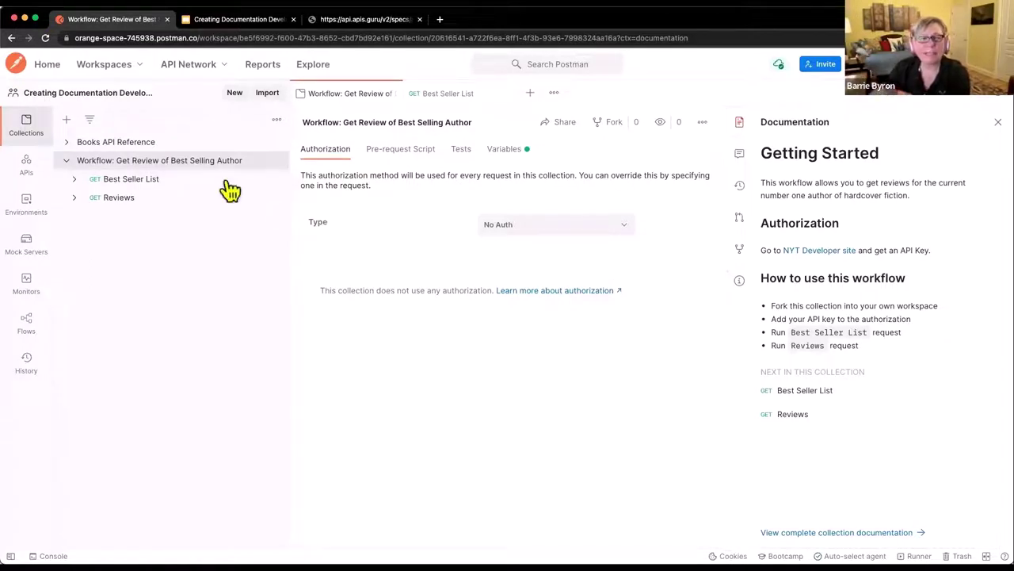
pyautogui.click(67, 146)
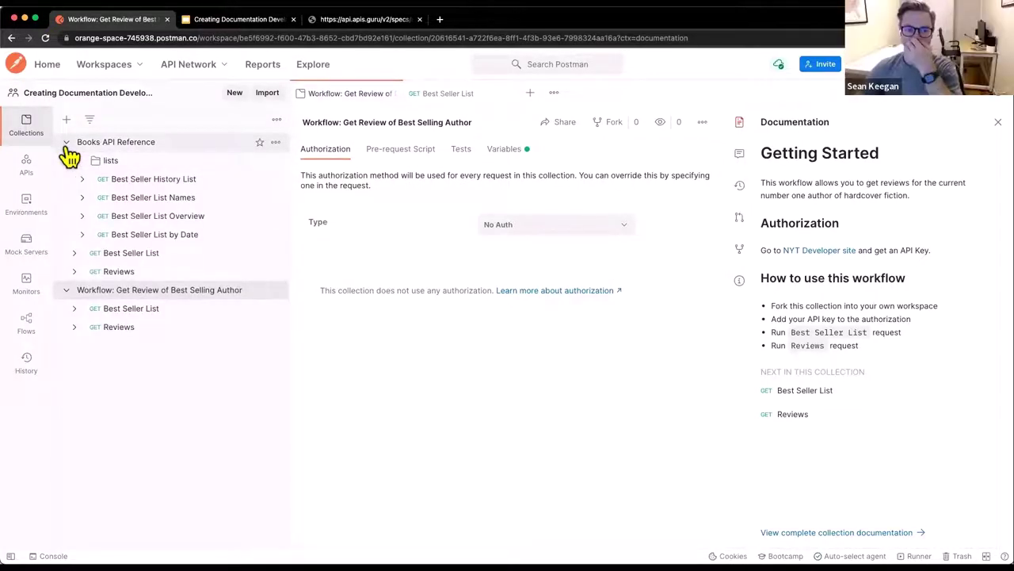
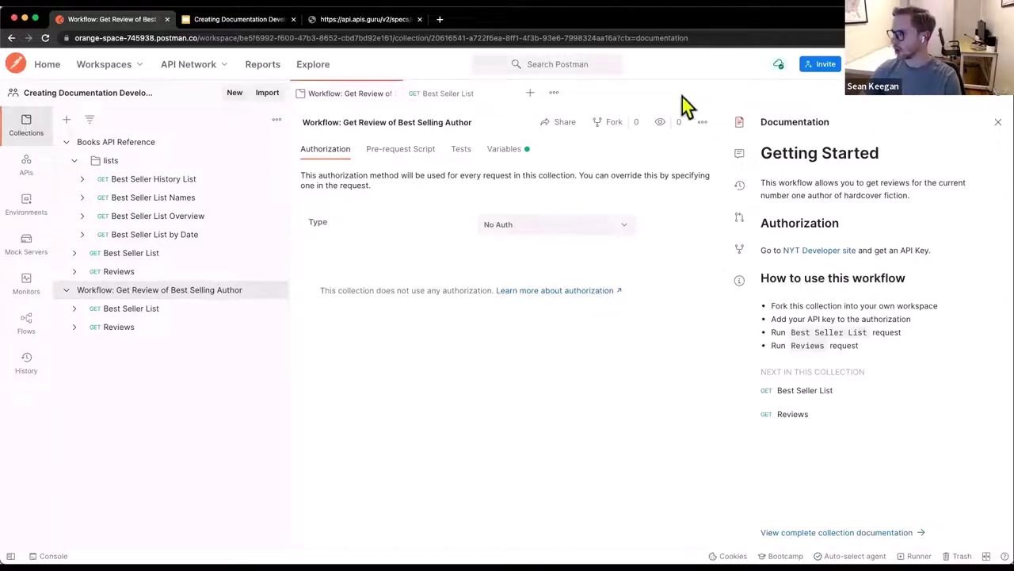
# - Change the workspace visibility to Public in the workspace settings and apply the update
pyautogui.click(106, 99)
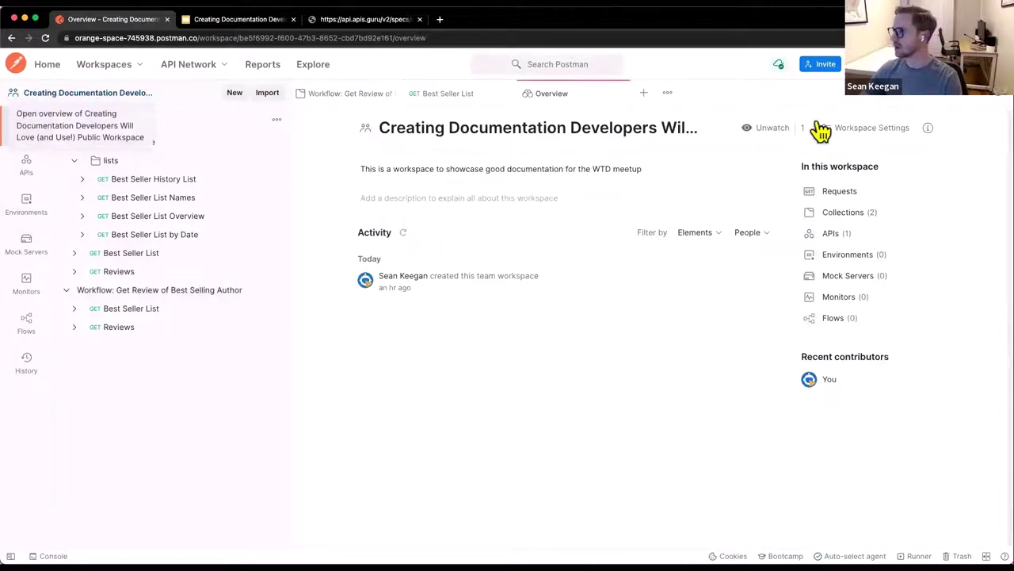
pyautogui.click(860, 137)
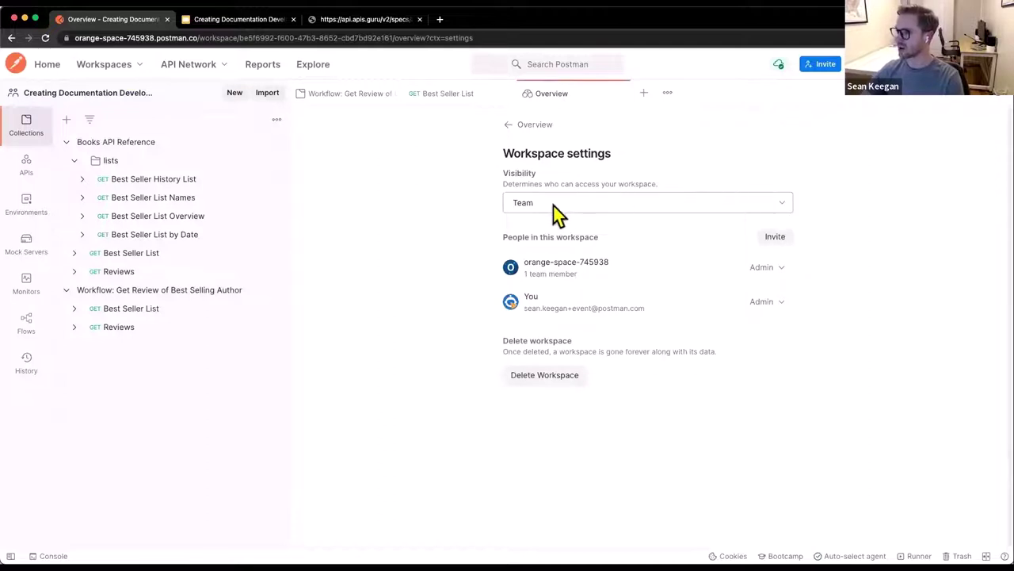
pyautogui.click(767, 207)
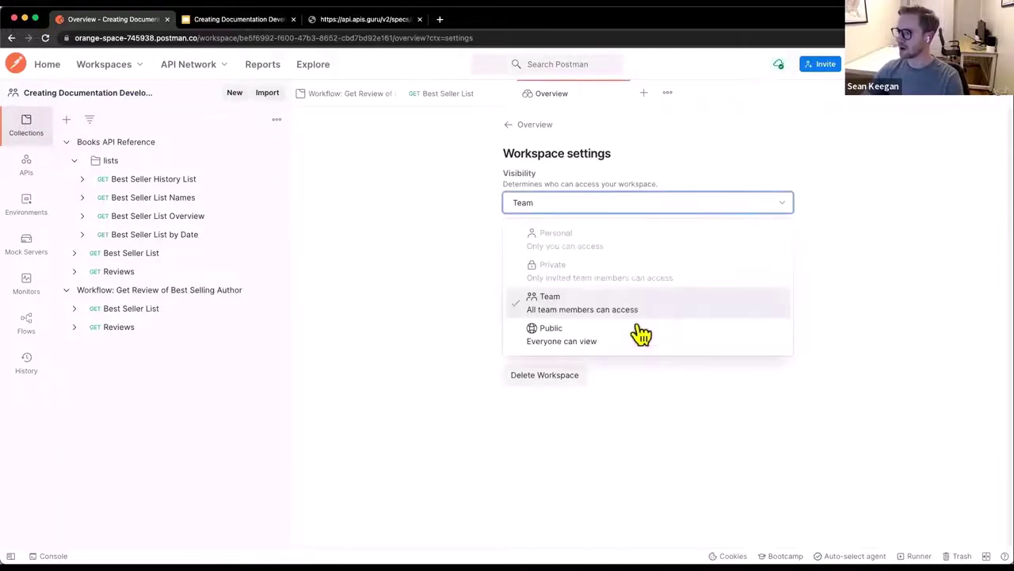
pyautogui.click(559, 340)
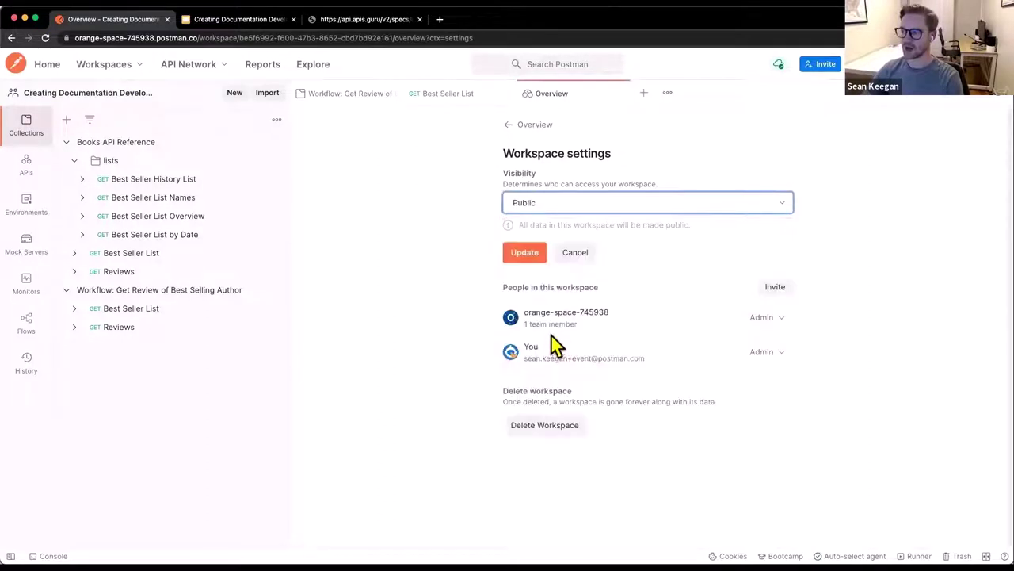
pyautogui.click(525, 254)
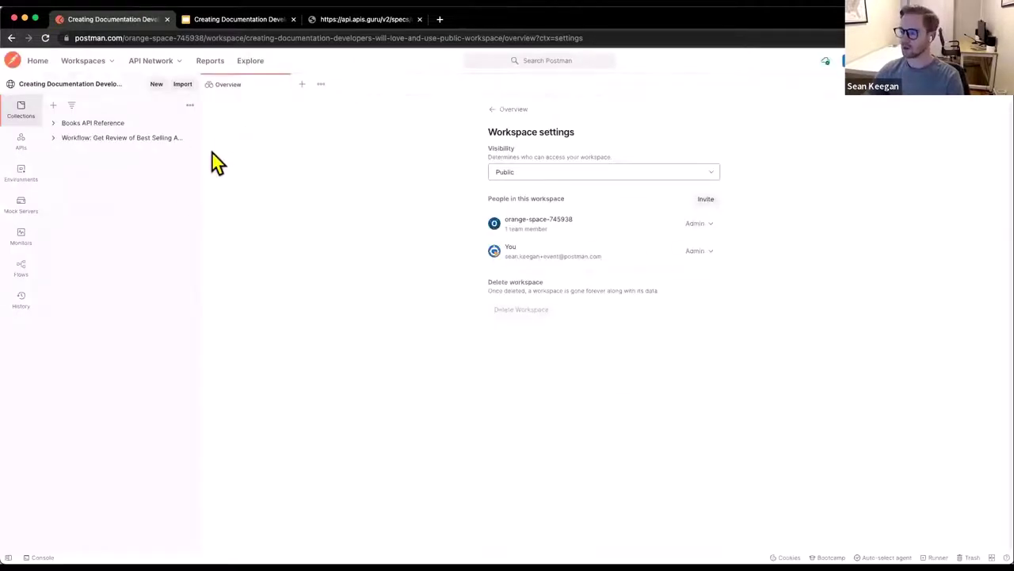
# - Return to the workspace overview and select its full web address
pyautogui.press('super+equal')
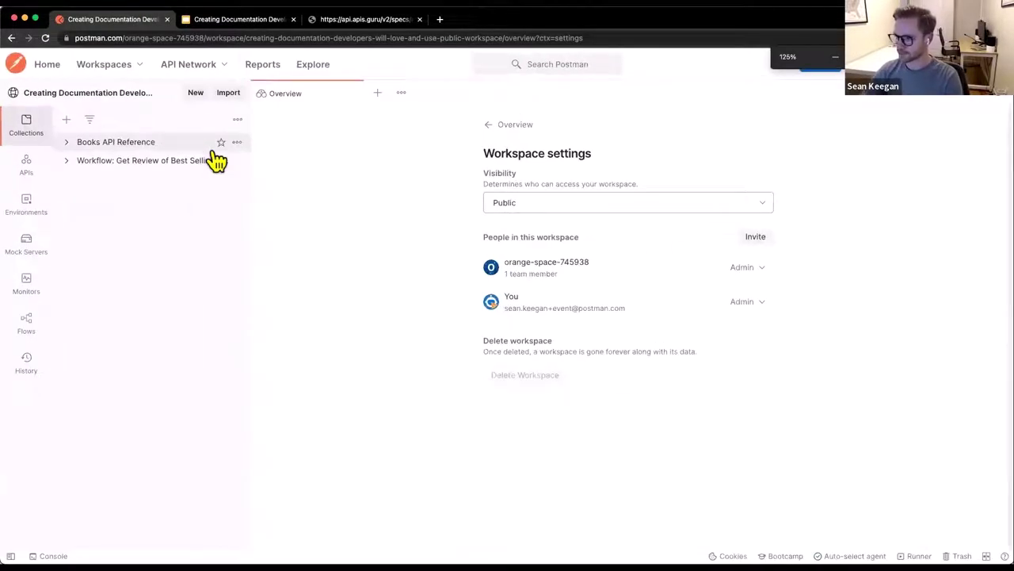
pyautogui.click(109, 95)
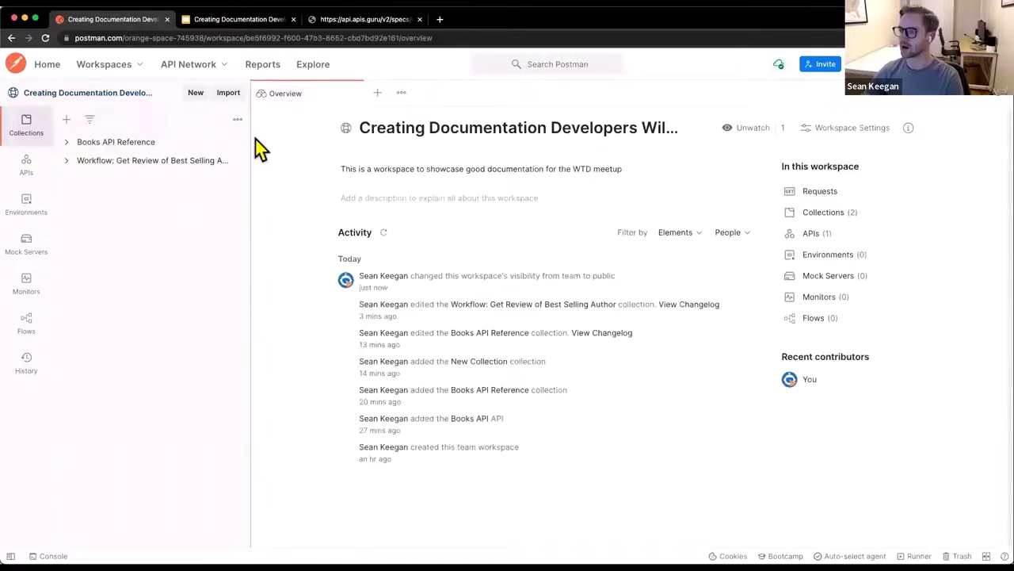
pyautogui.click(358, 38)
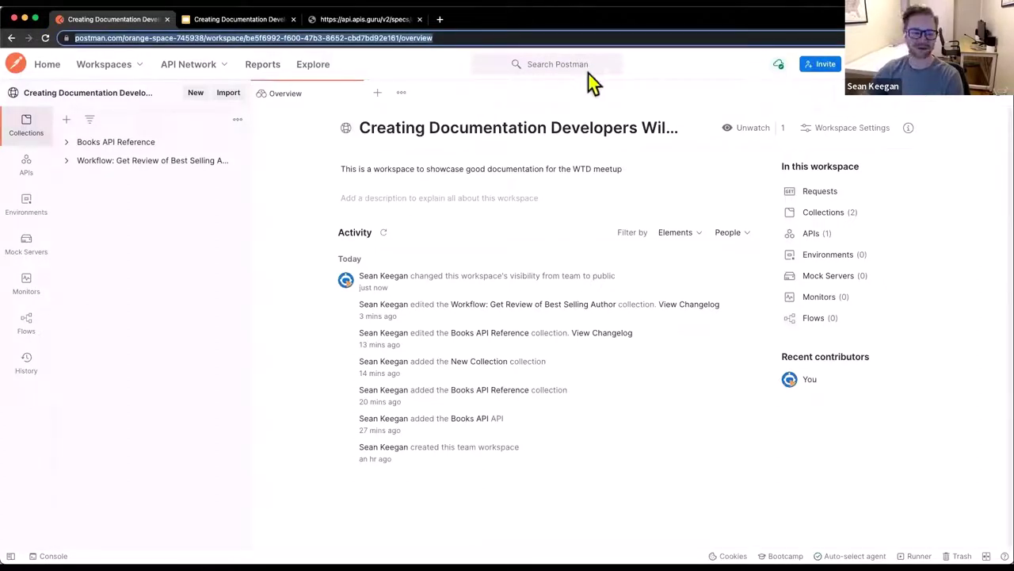
pyautogui.click(205, 294)
pyautogui.press('super+equal')
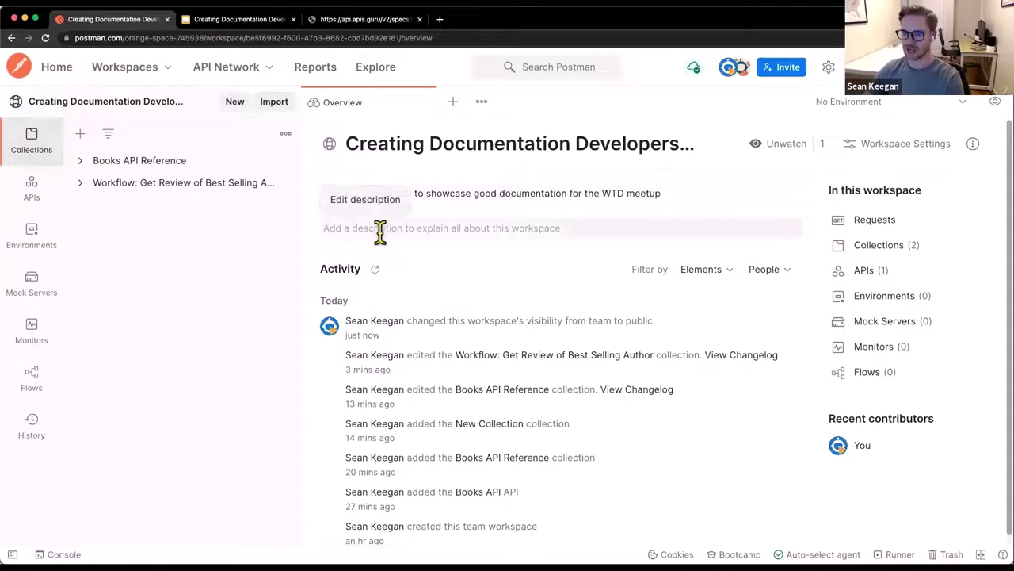
# - Add the workspace description "Welcome! To get started, click a collection for more info!" and save it
pyautogui.click(410, 229)
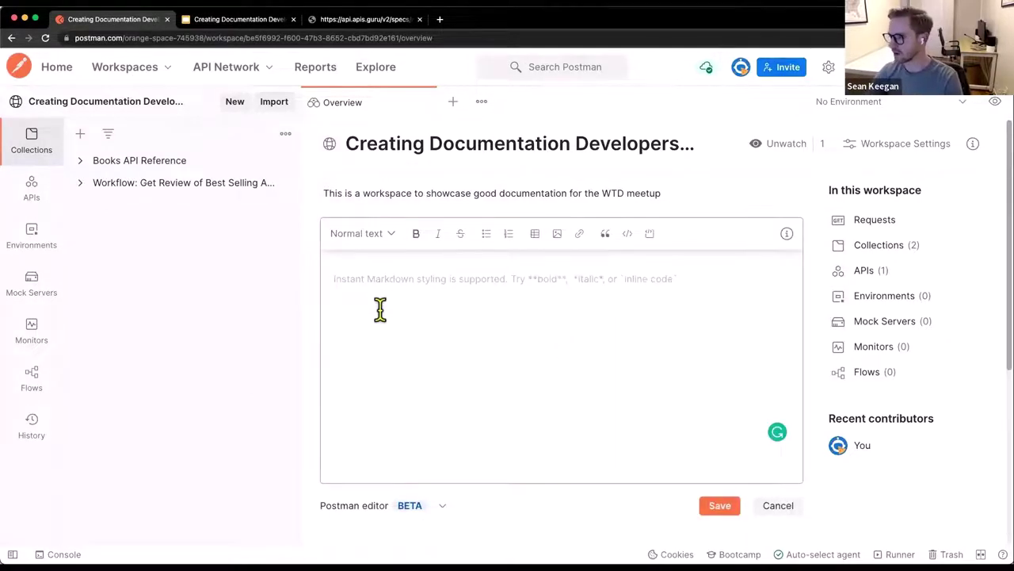
pyautogui.write('Welcome! To get s')
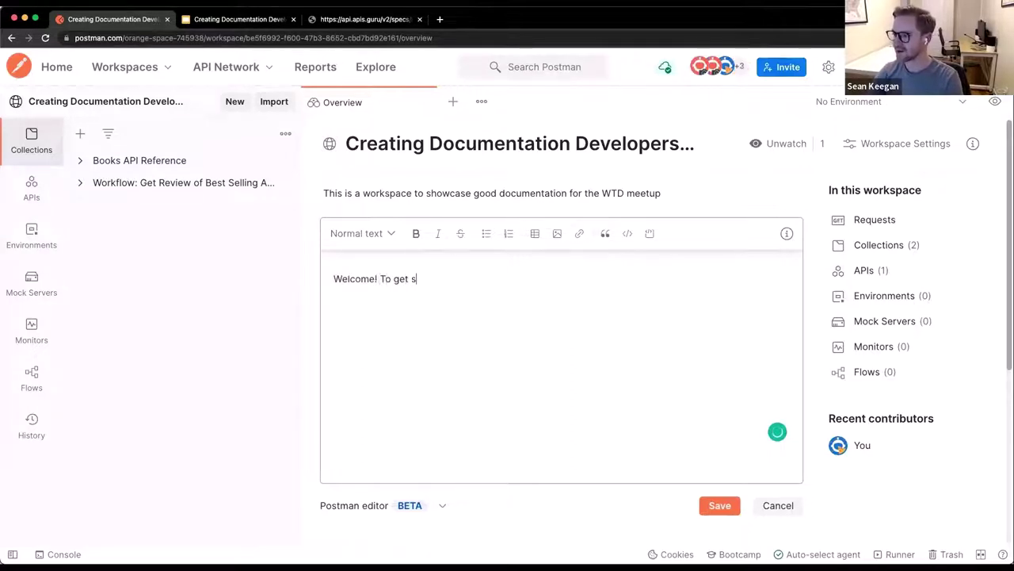
pyautogui.write('tarted, click a collection for more info!')
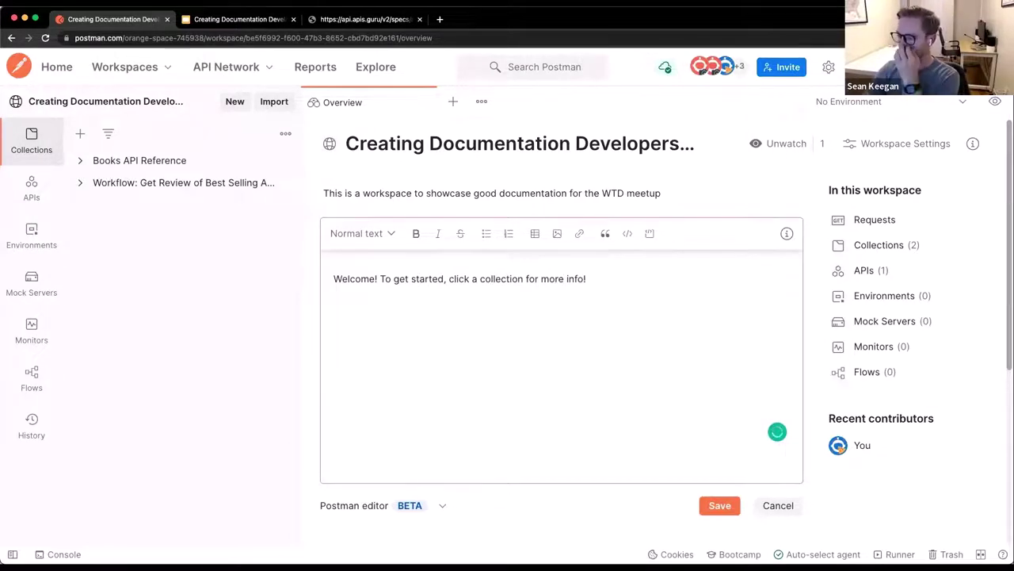
pyautogui.click(718, 505)
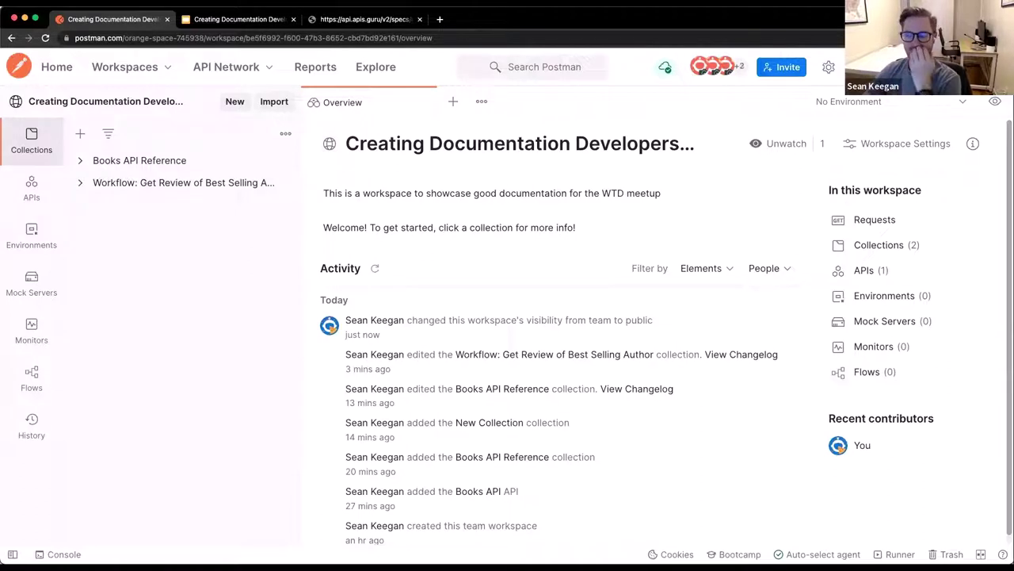
# - Open the sharing options of the "Workflow: Get Review of Best Selling Author" collection and view the JSON link option
pyautogui.click(115, 188)
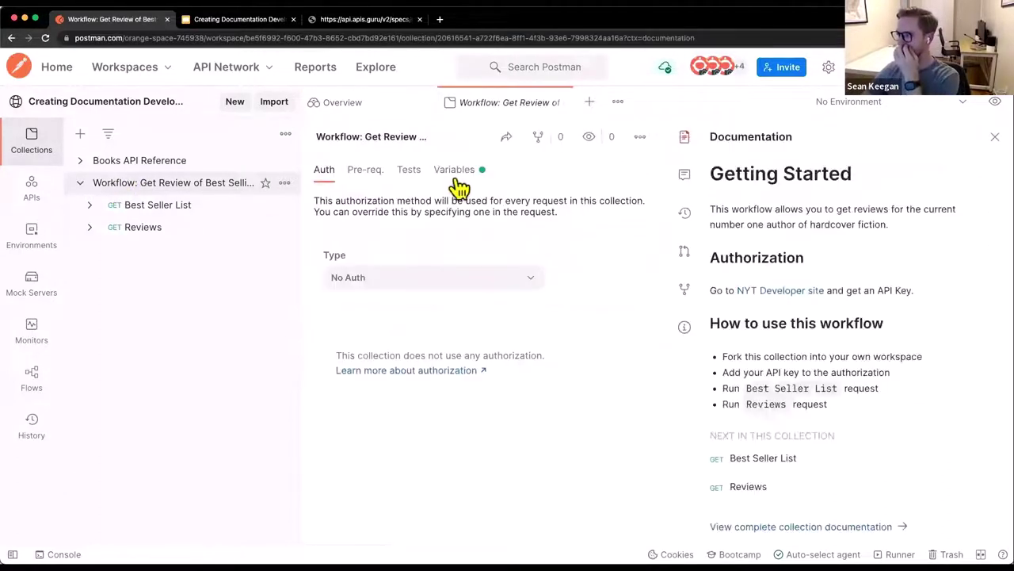
pyautogui.click(994, 139)
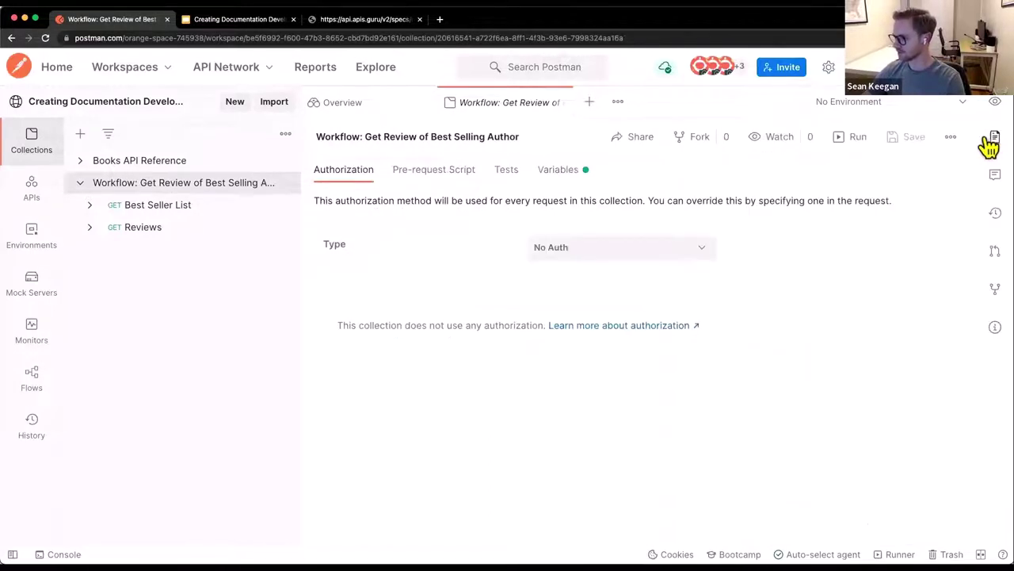
pyautogui.click(640, 141)
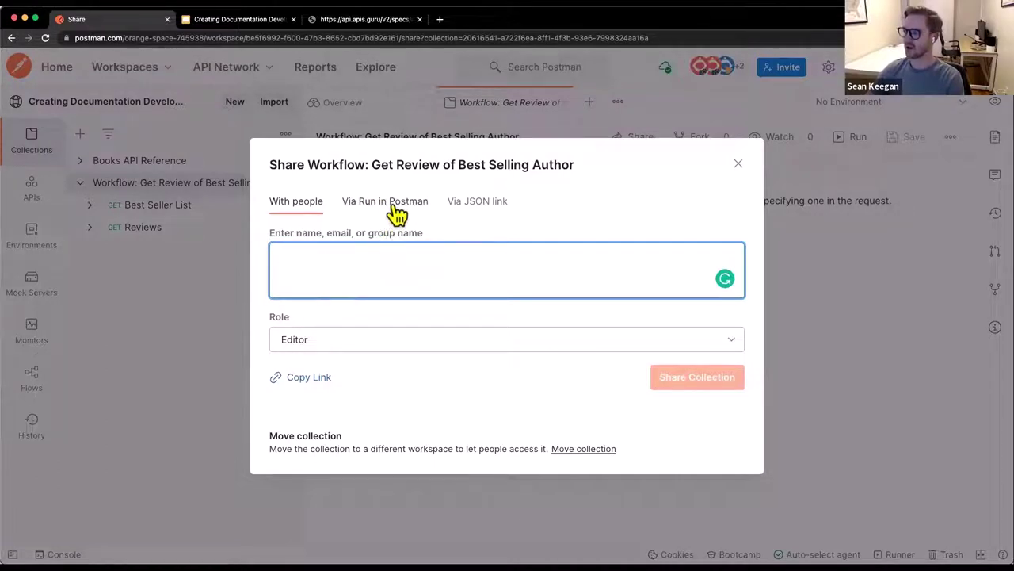
pyautogui.click(478, 201)
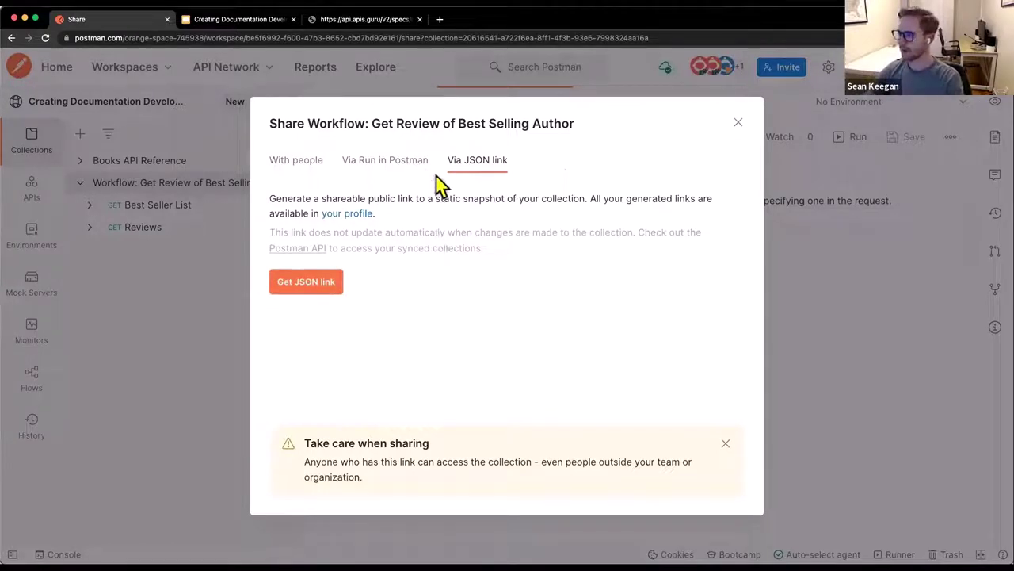
# - Copy the Markdown-friendly Run in Postman embed code with no environment, and close the sharing dialog
pyautogui.click(387, 162)
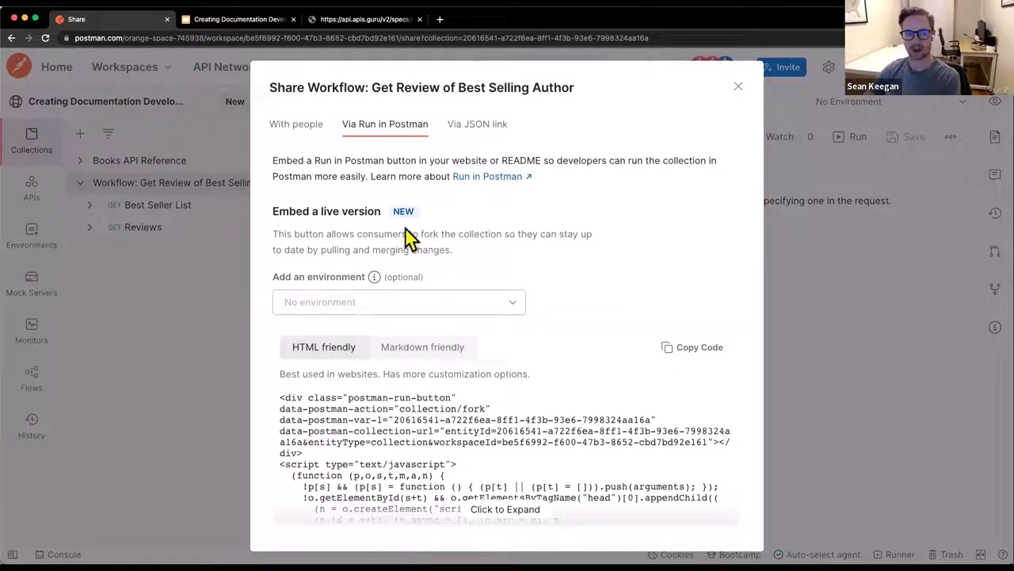
pyautogui.click(521, 316)
pyautogui.click(494, 327)
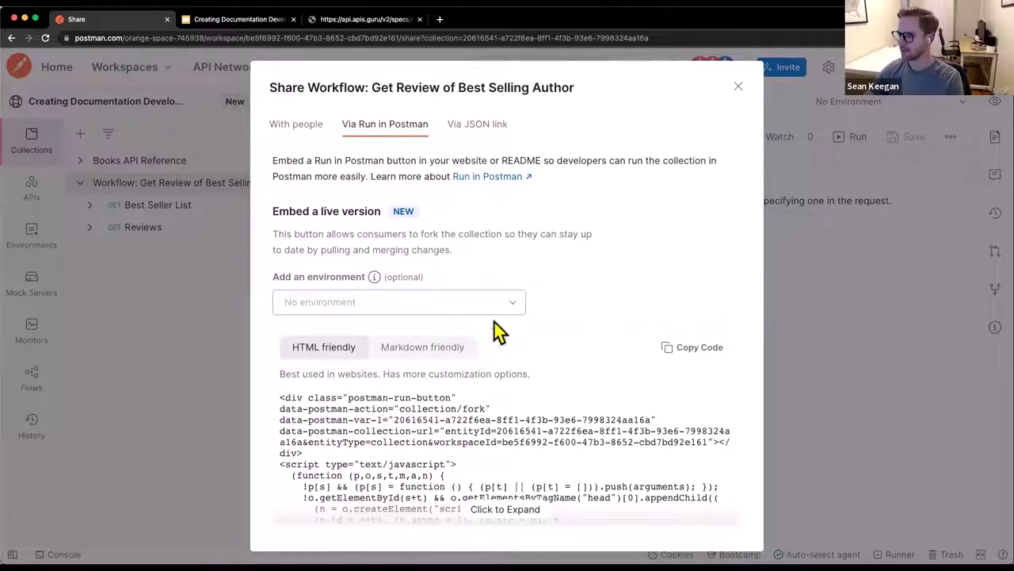
pyautogui.click(442, 355)
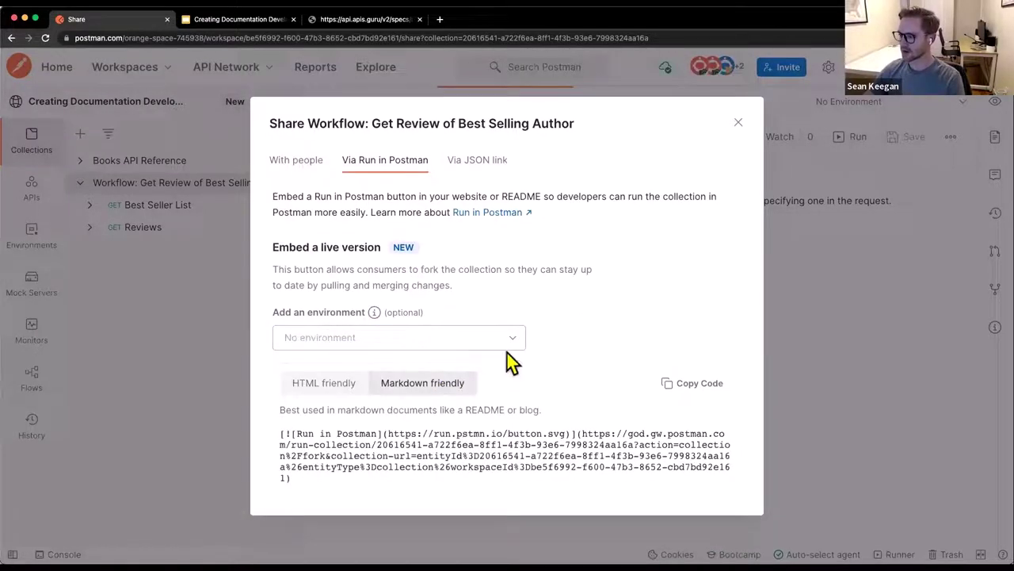
pyautogui.click(690, 391)
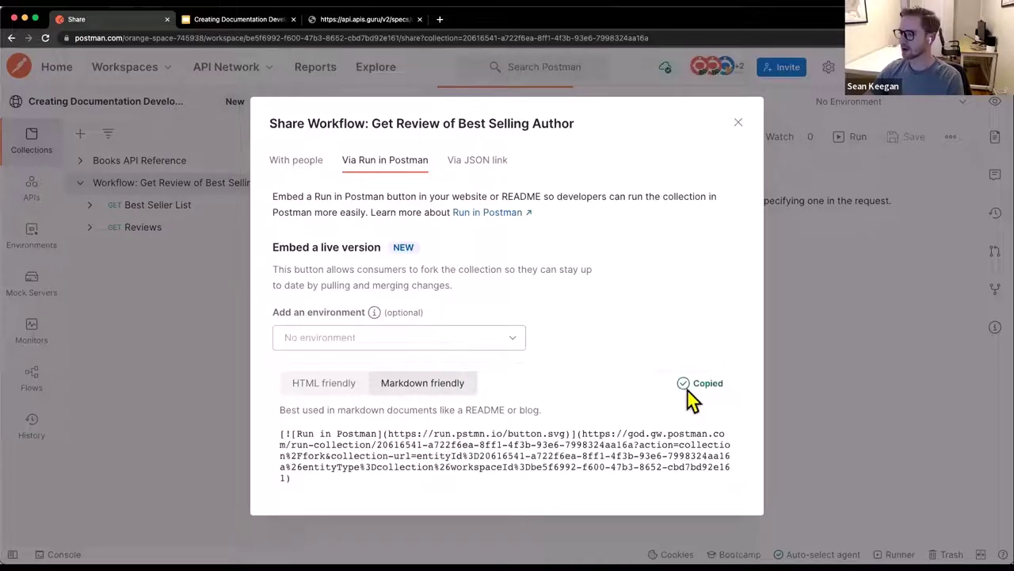
pyautogui.click(739, 124)
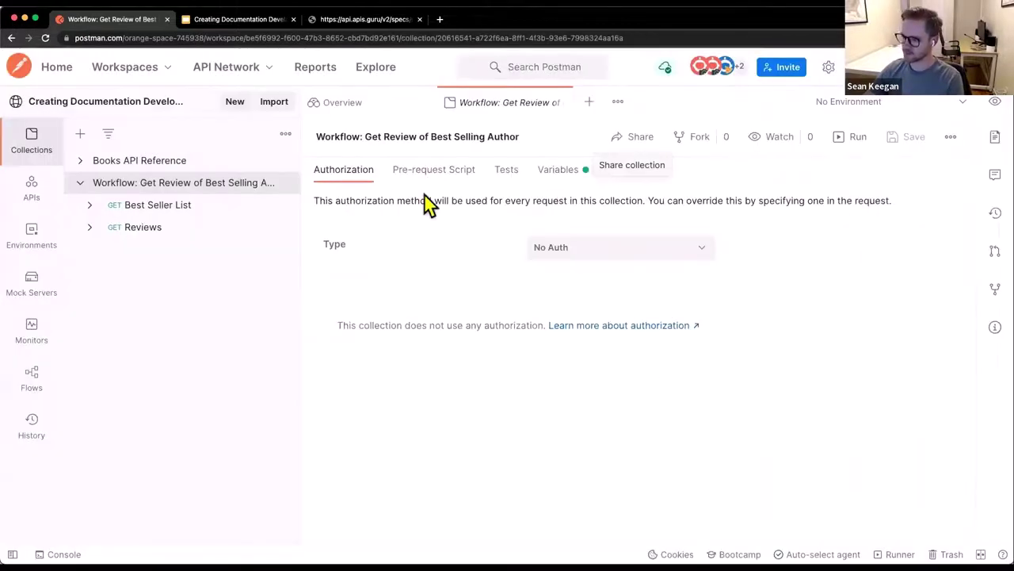
# - Add the line "Click this giant button if you want to fork the "Workflow" collection:" below the welcome text in the workspace description
pyautogui.click(103, 115)
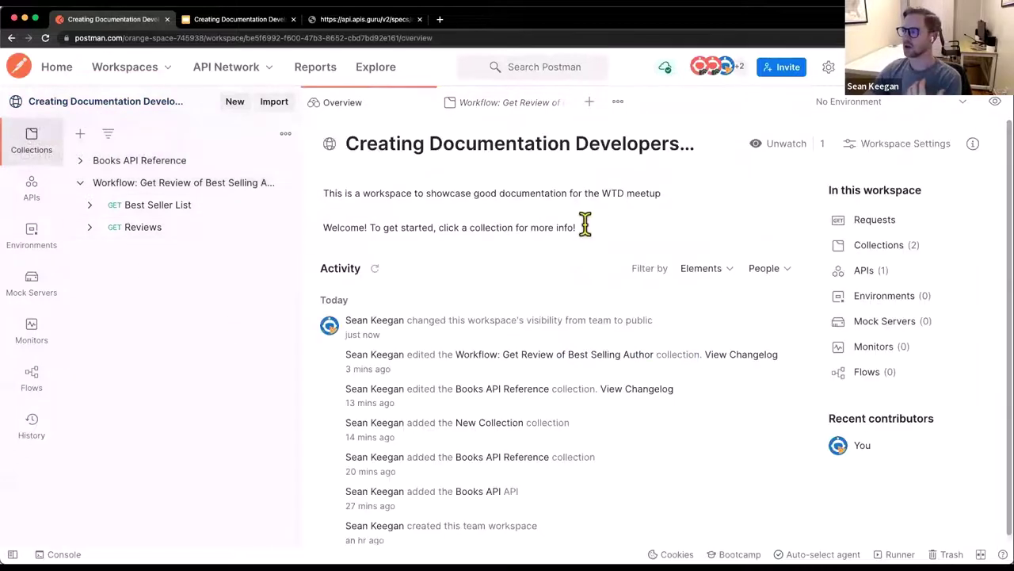
pyautogui.click(590, 230)
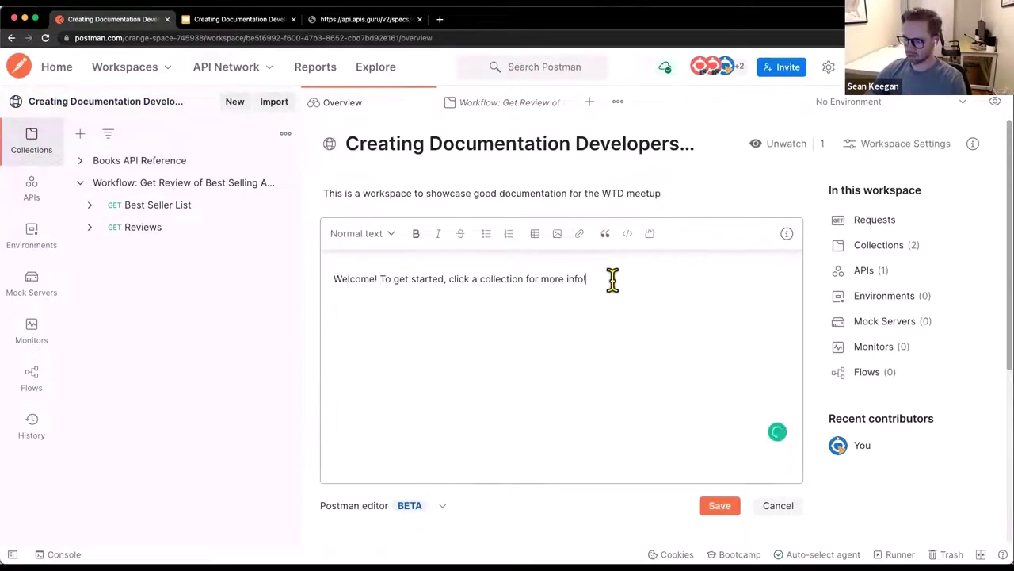
pyautogui.press('Return')
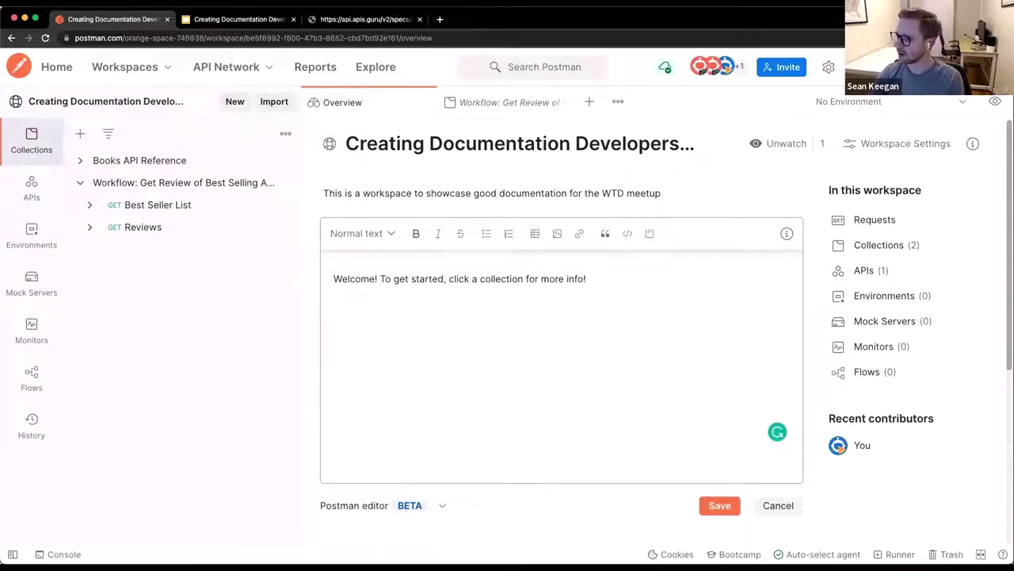
pyautogui.write('Click this ')
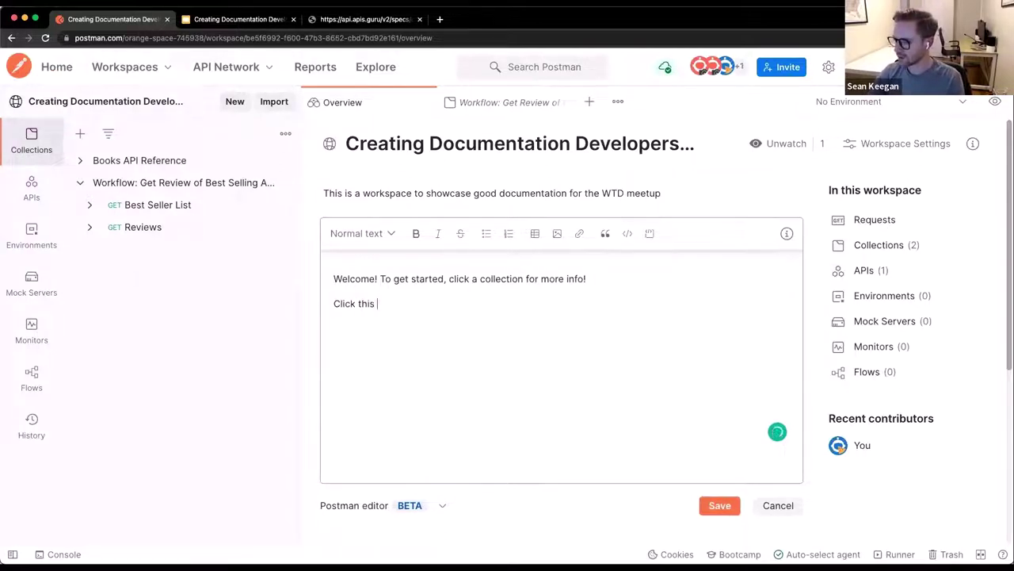
pyautogui.write('giant button')
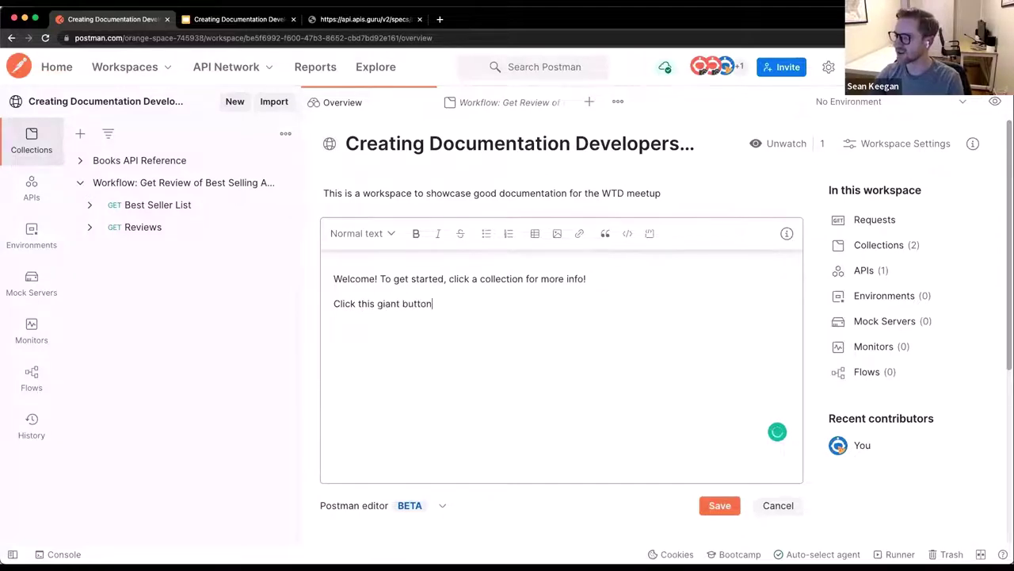
pyautogui.write(' if you want to fork the ')
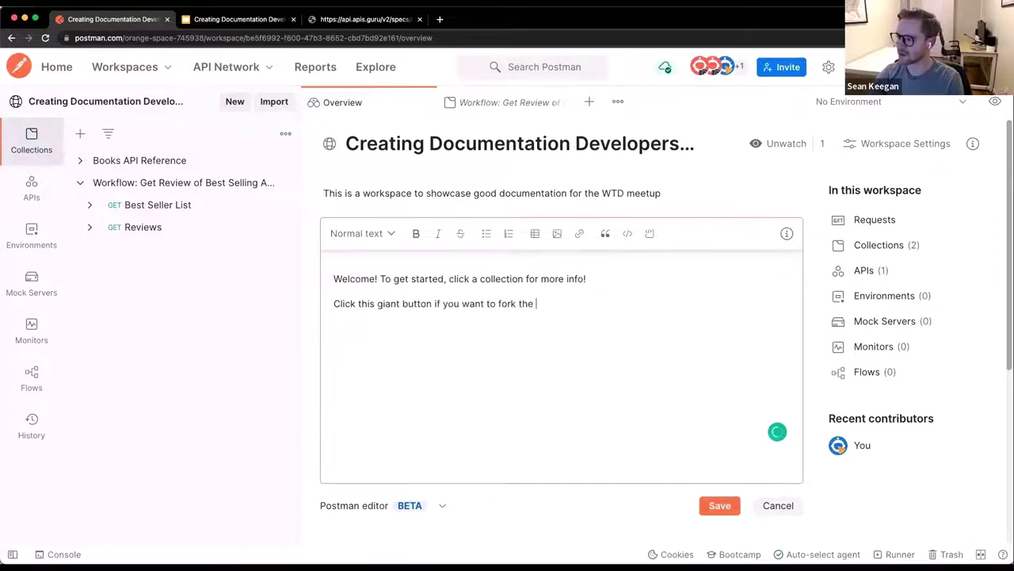
pyautogui.write('"Workflow" collection')
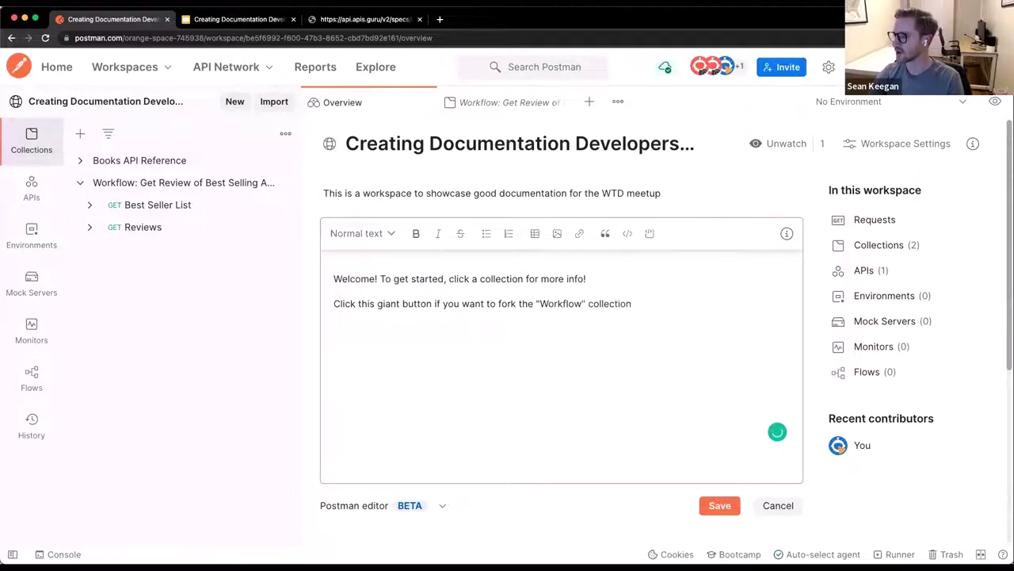
pyautogui.write(':')
pyautogui.press('Return')
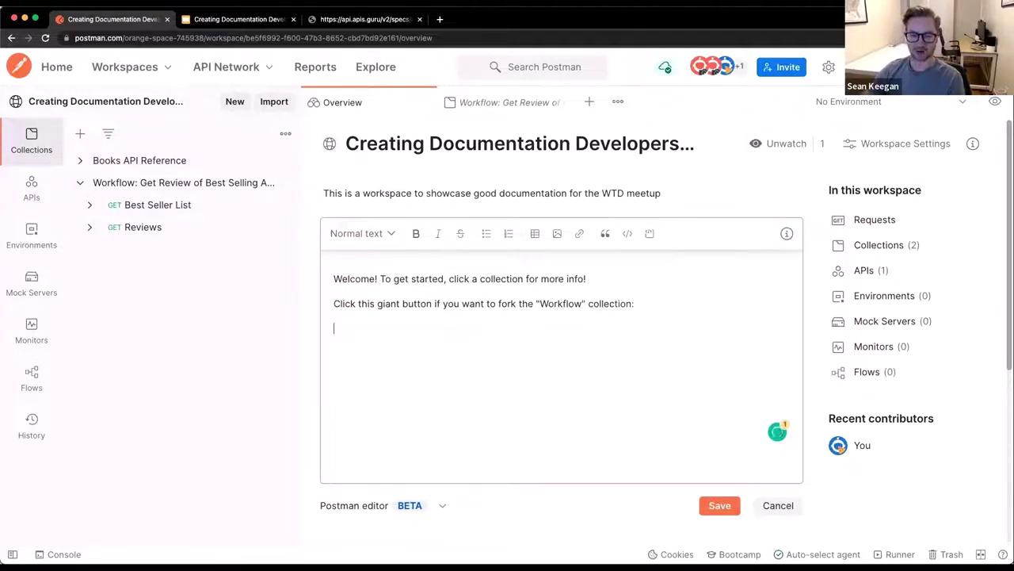
pyautogui.press('Return')
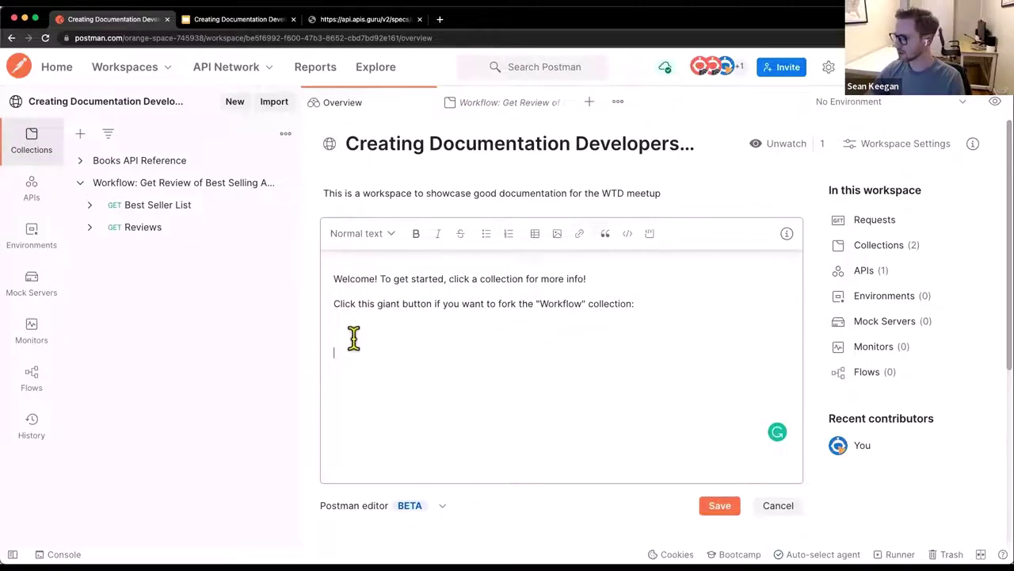
# - Save the workspace description and copy the Markdown-friendly Run in Postman code of the "Workflow: Get Review of Best Selling Author" collection
pyautogui.click(719, 507)
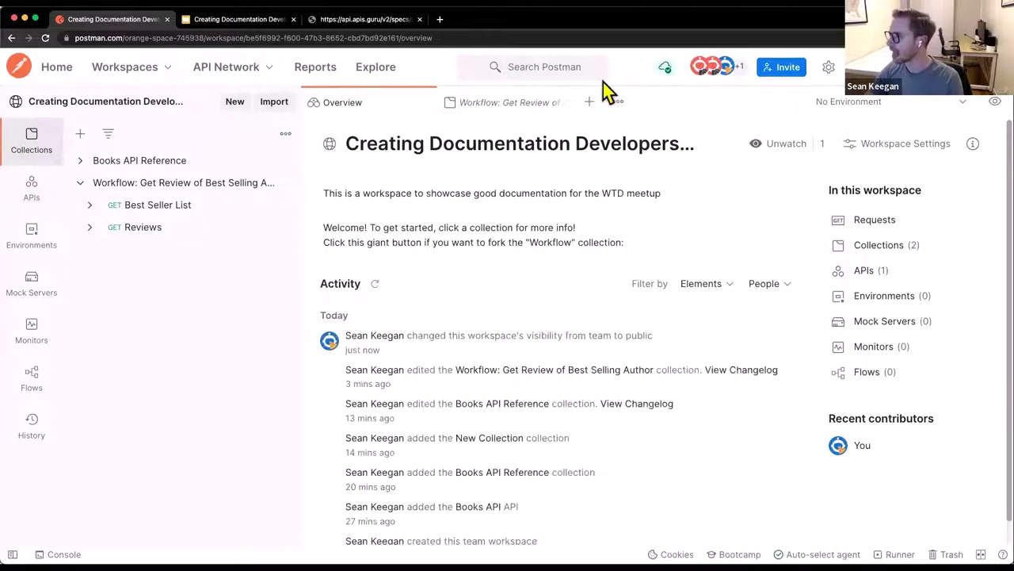
pyautogui.click(511, 115)
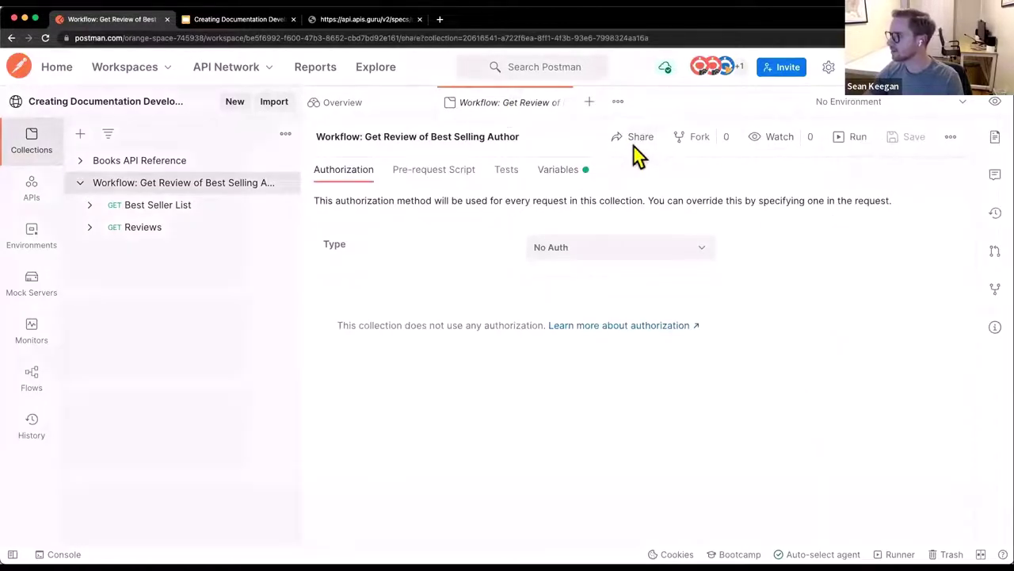
pyautogui.click(636, 143)
pyautogui.click(396, 207)
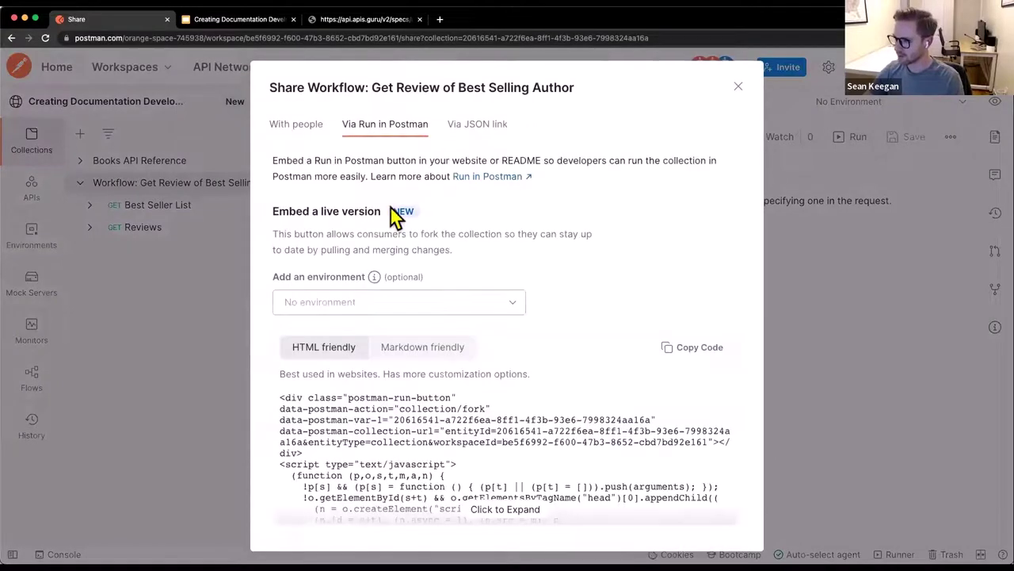
pyautogui.click(433, 356)
pyautogui.click(693, 390)
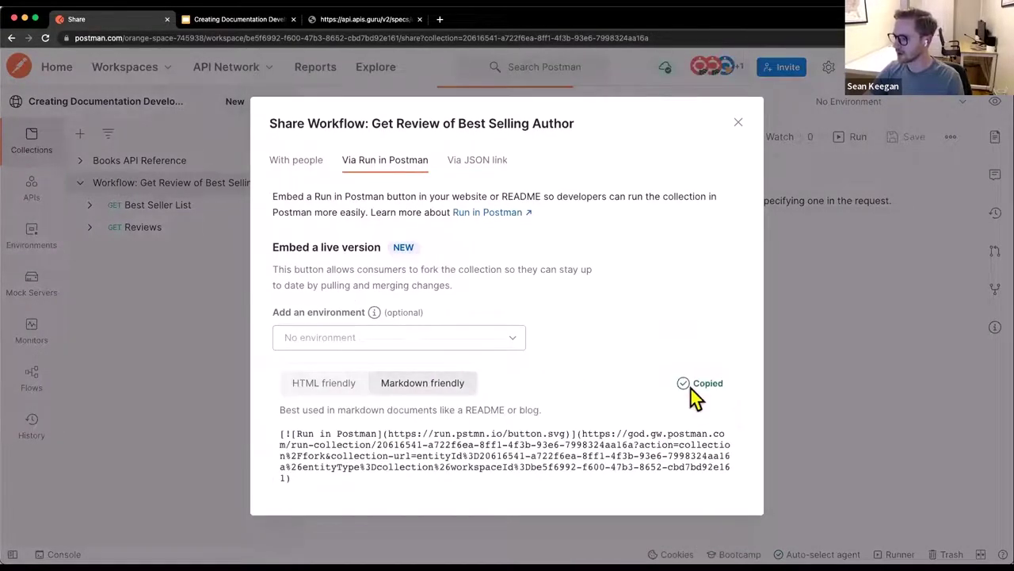
pyautogui.click(738, 123)
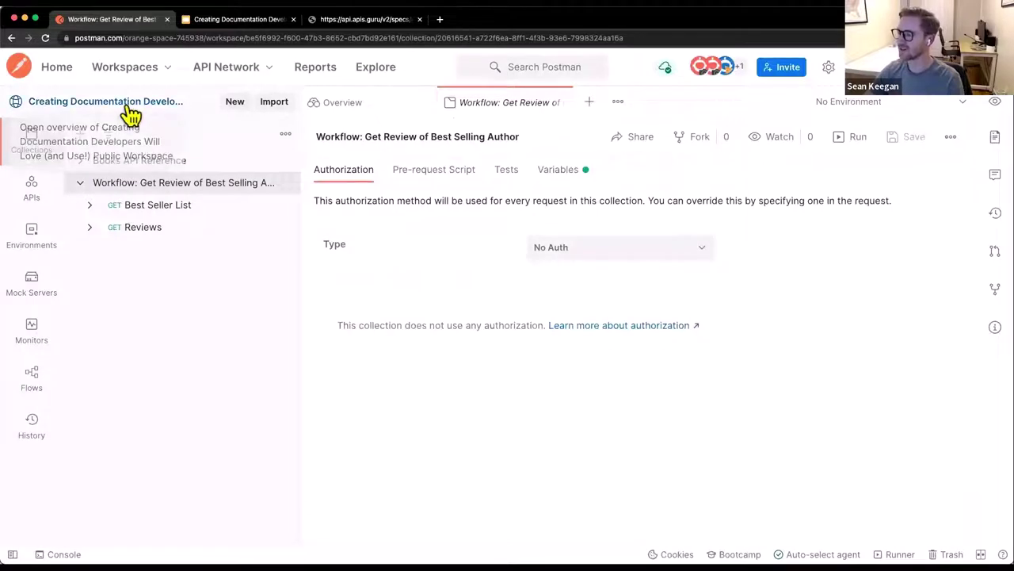
# - Reopen the workspace description for editing and switch it to the Classic Markdown editor
pyautogui.click(128, 116)
pyautogui.click(623, 245)
pyautogui.click(642, 304)
pyautogui.press('Return')
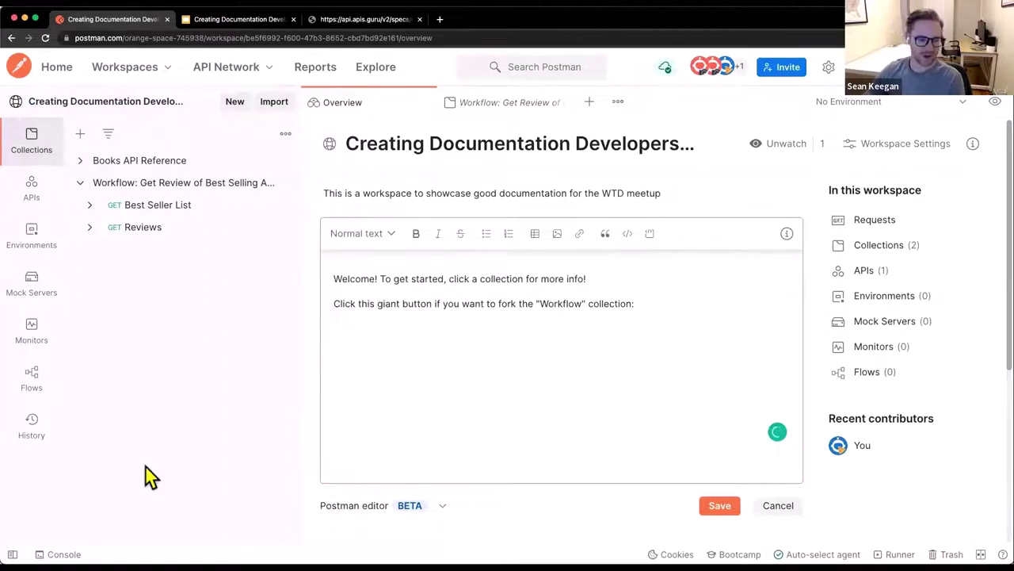
pyautogui.click(426, 511)
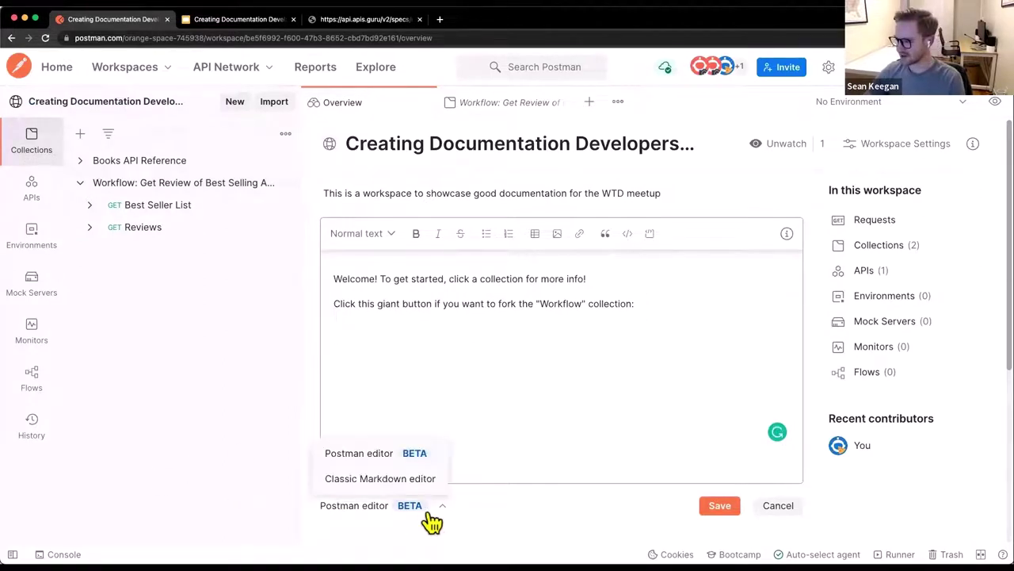
pyautogui.click(409, 478)
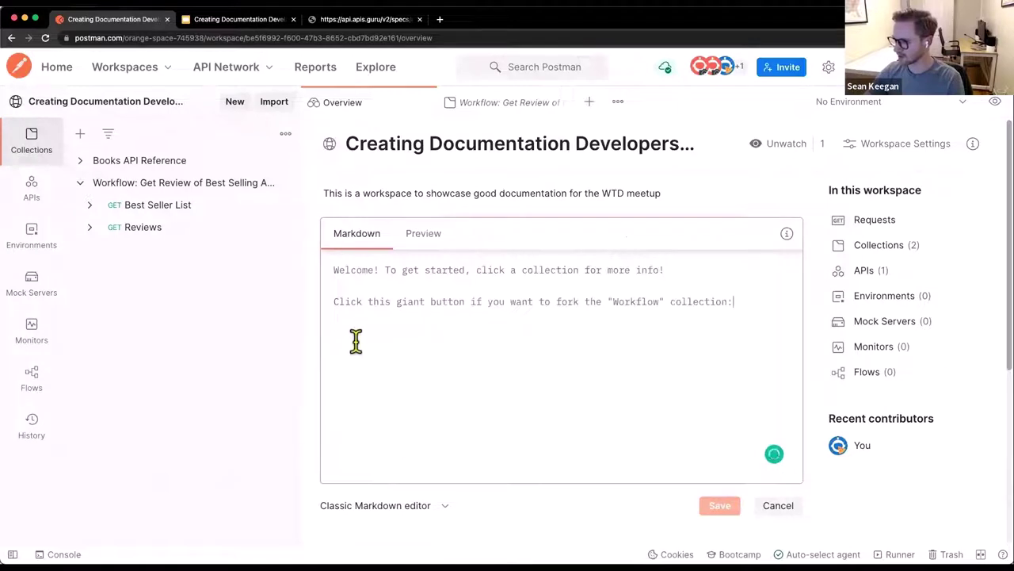
# - Paste the copied Run in Postman code below the "Click this giant button" line, separated by a blank line, and save the description
pyautogui.click(747, 299)
pyautogui.press('Return')
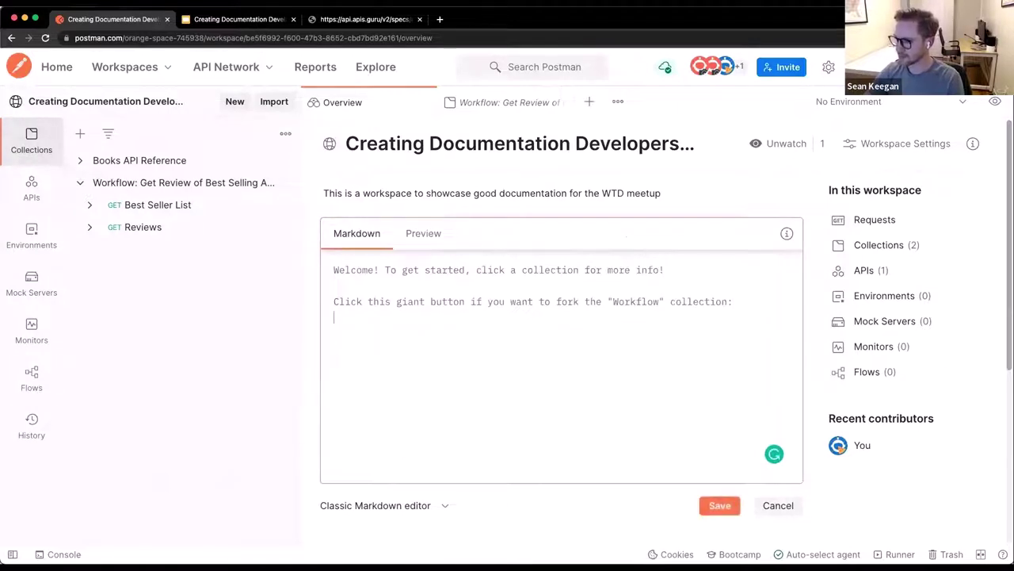
pyautogui.press('super+v')
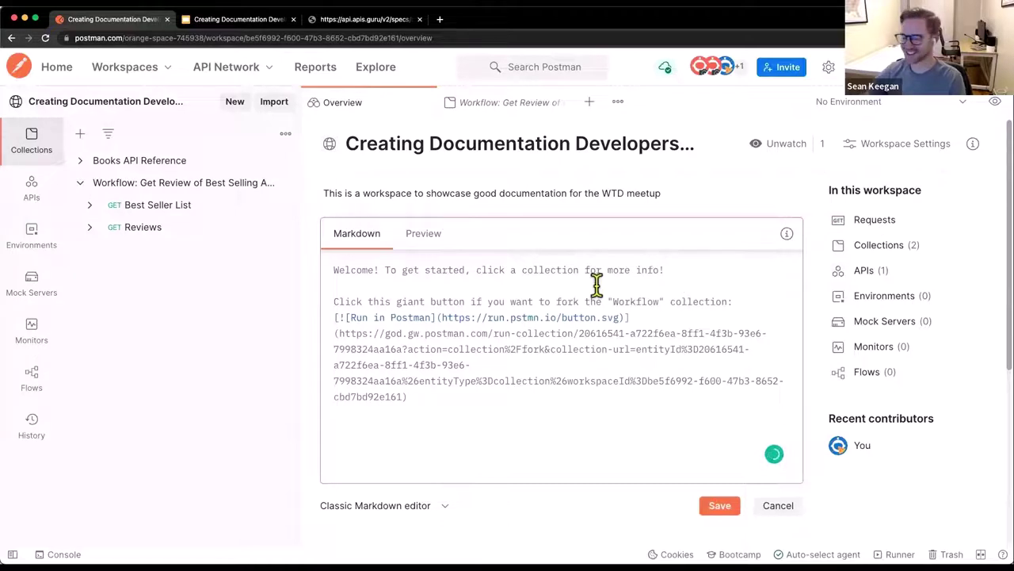
pyautogui.click(749, 300)
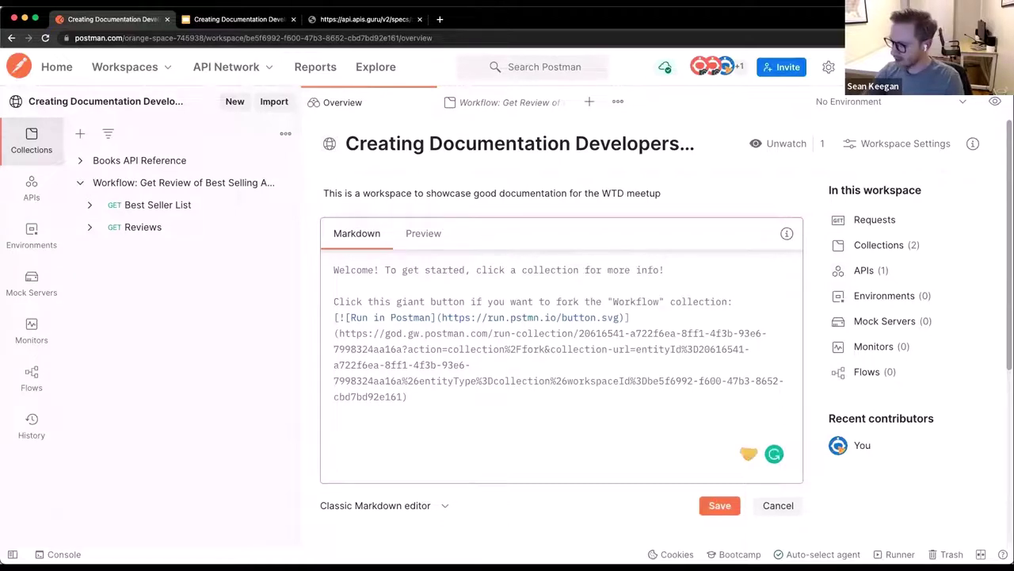
pyautogui.press('Return')
pyautogui.click(720, 507)
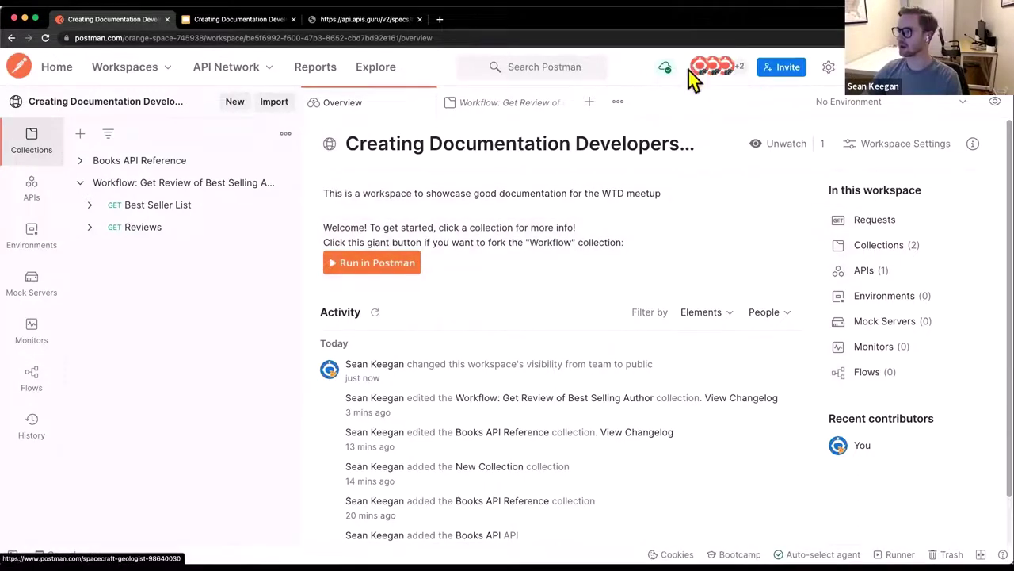
# - Fork the workflow collection through the description's Run in Postman link into the public "Creating Documentation Developers..." workspace, keeping the suggested fork label
pyautogui.click(382, 271)
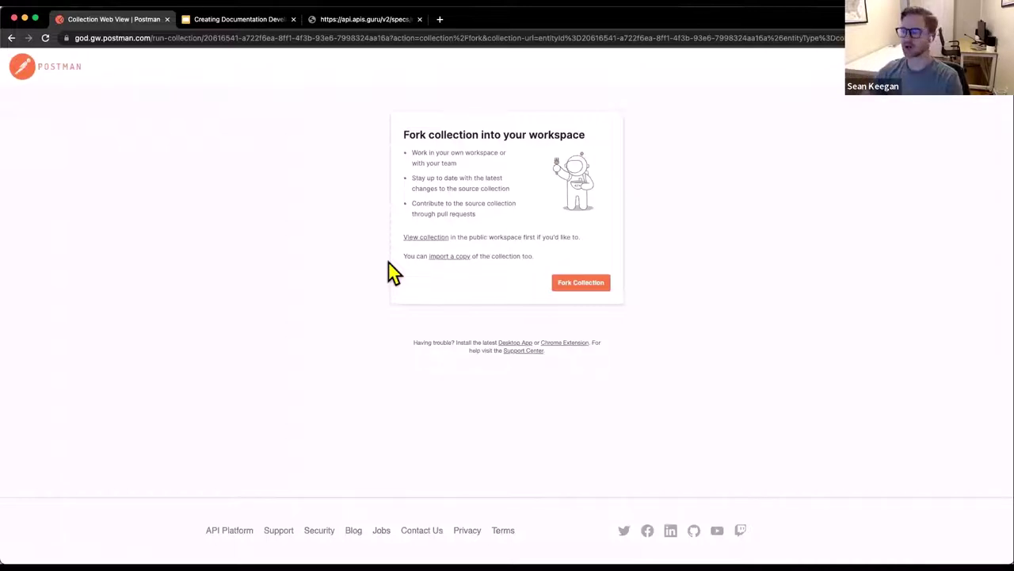
pyautogui.click(579, 285)
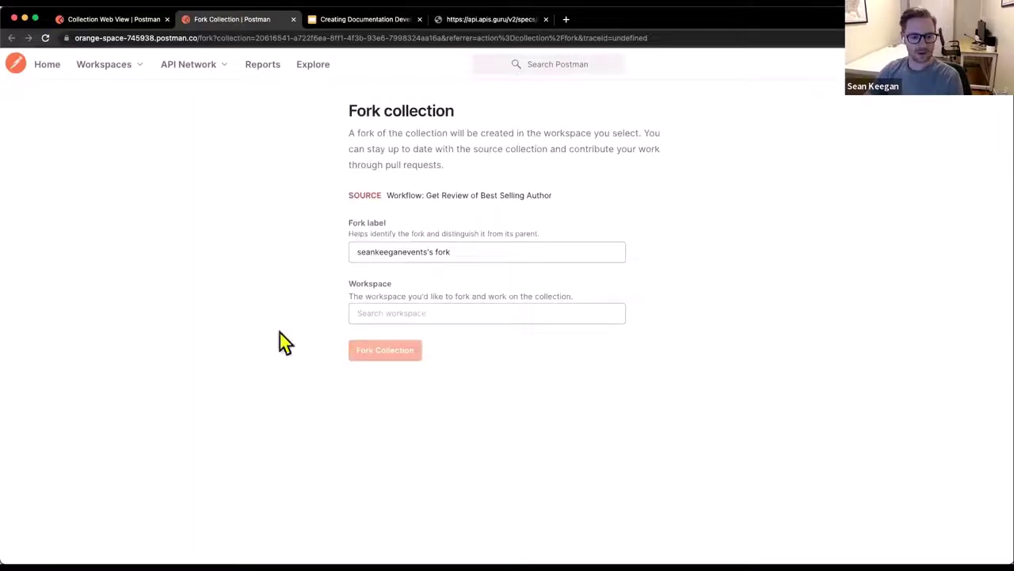
pyautogui.click(424, 307)
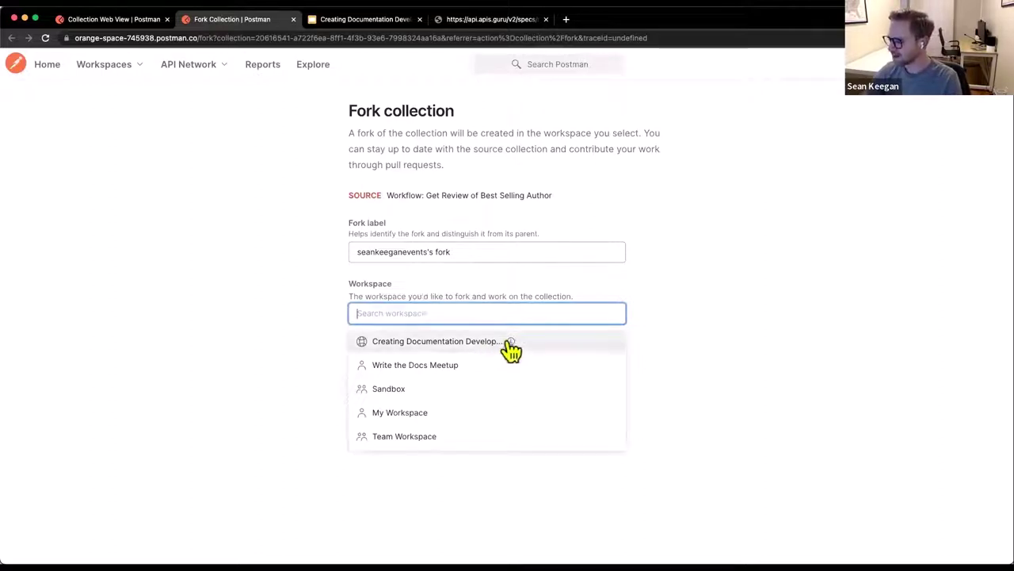
pyautogui.moveTo(512, 349)
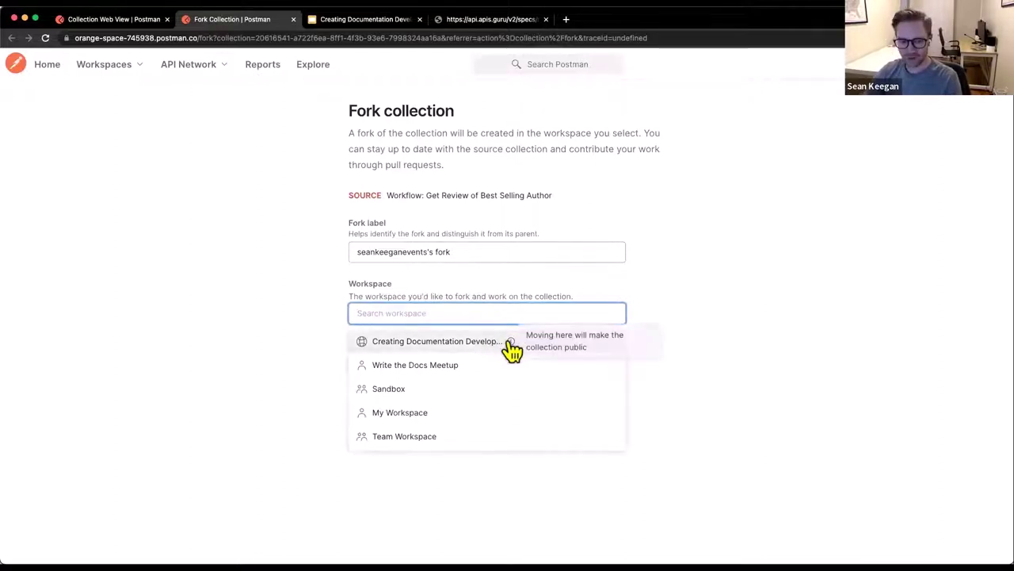
pyautogui.click(466, 342)
pyautogui.click(408, 355)
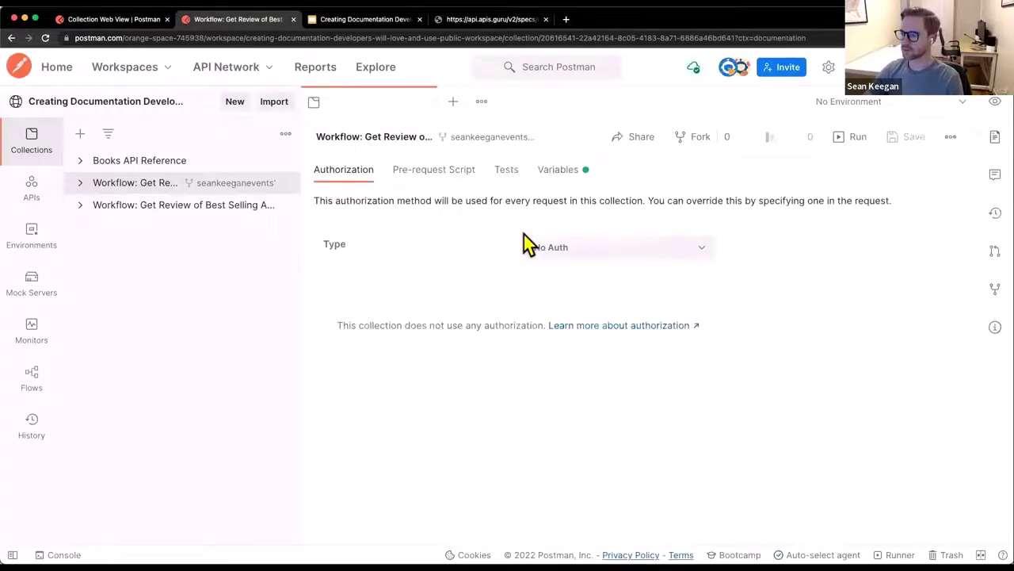
# - Check the forked collection's full name in the collection list, view the workspace overview, and switch to the Google Slides presentation
pyautogui.moveTo(300, 190); pyautogui.dragTo(399, 188)
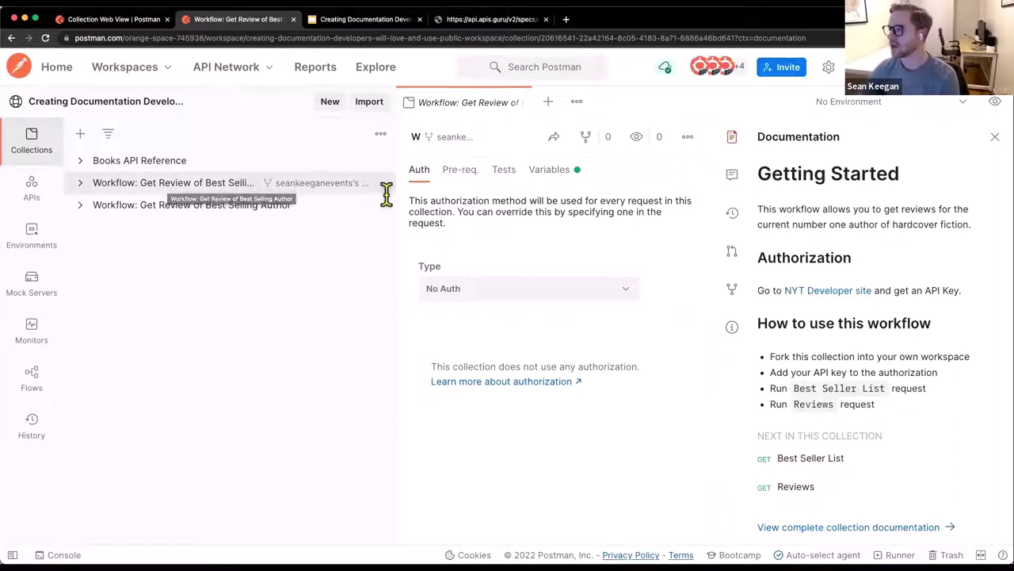
pyautogui.click(121, 103)
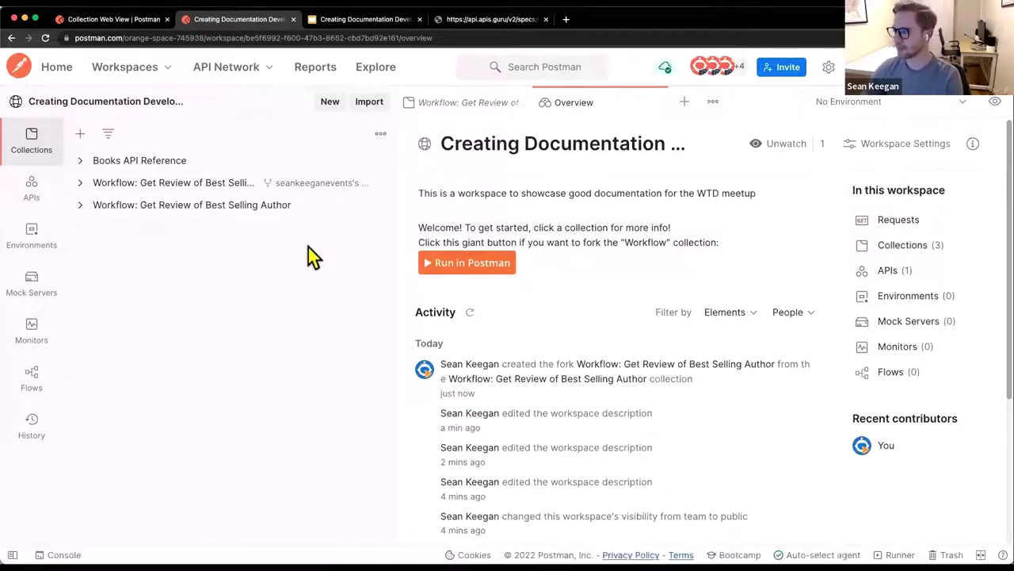
pyautogui.moveTo(391, 234); pyautogui.dragTo(288, 239)
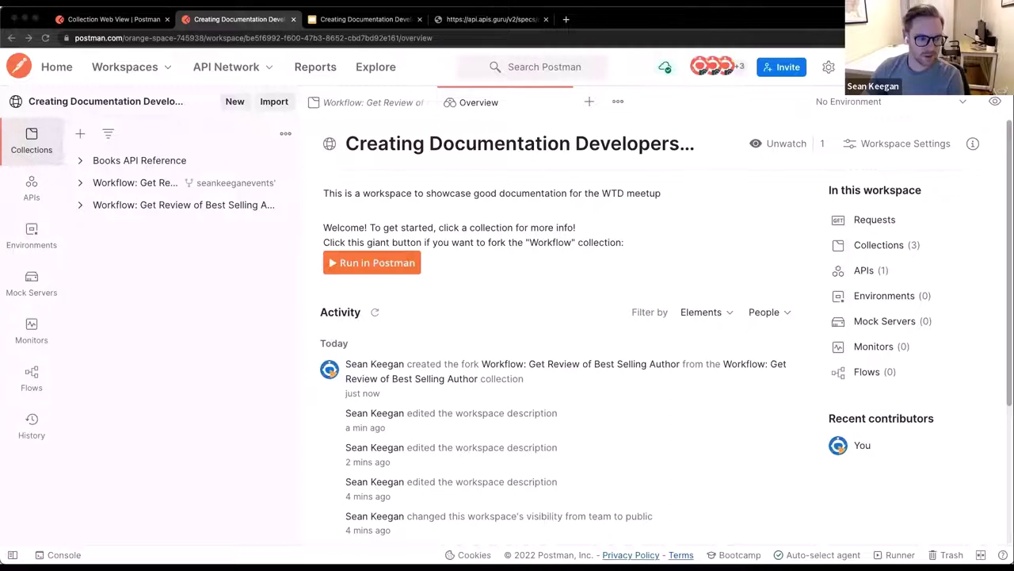
pyautogui.click(351, 18)
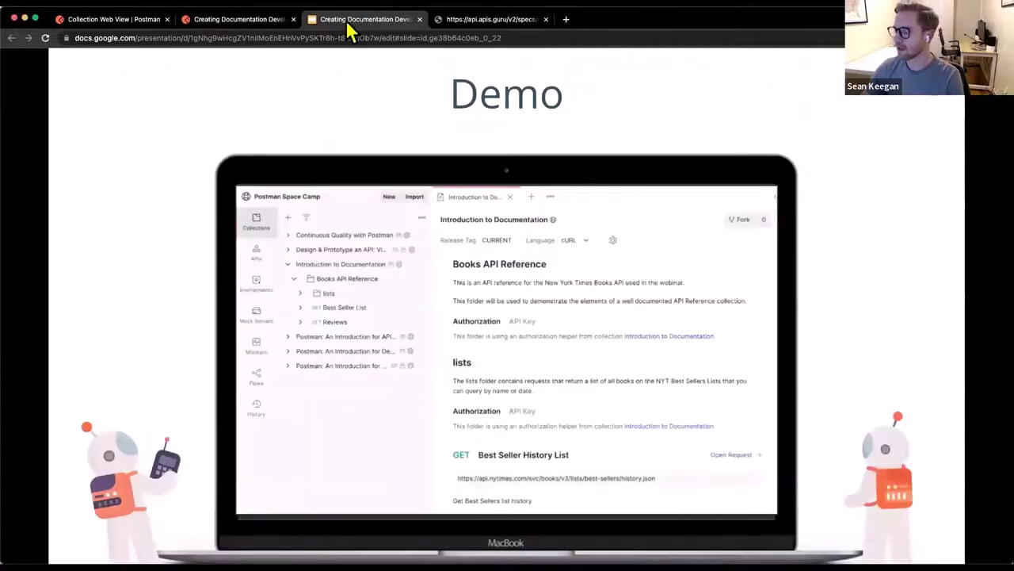